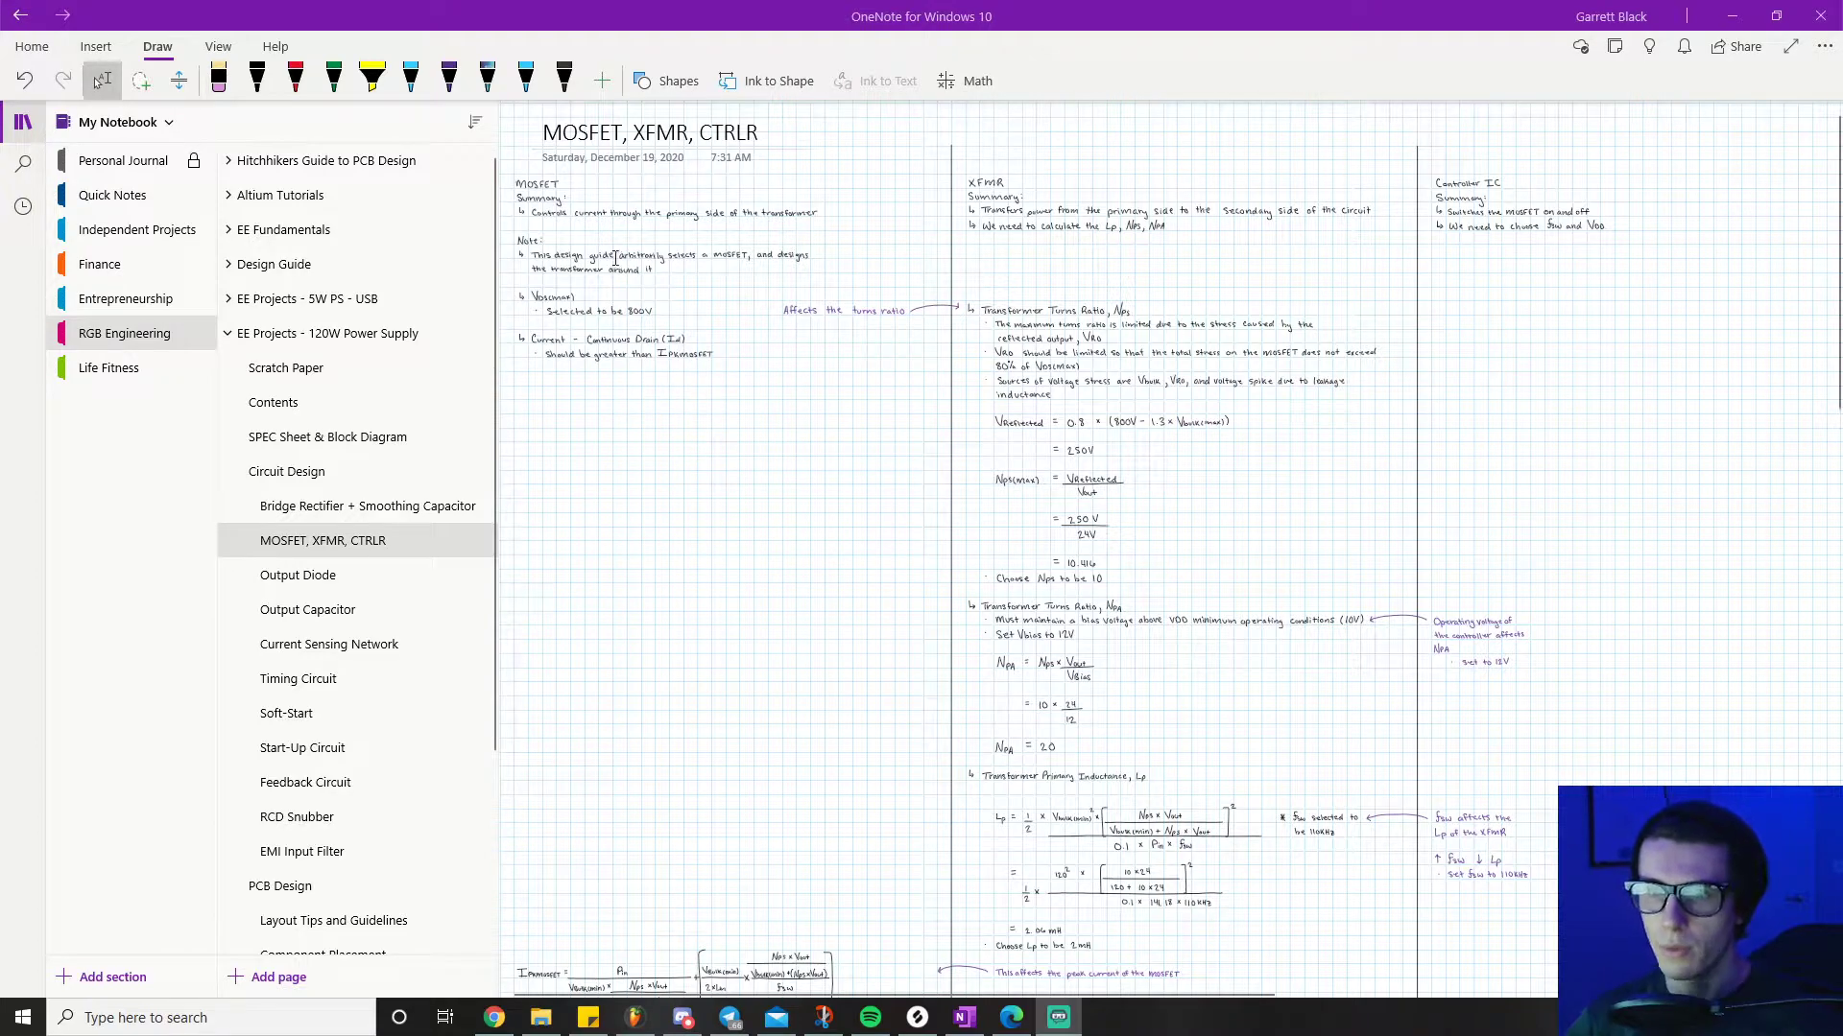
Step: Zoom in on the MOSFET column at the page's left edge to read the Vds(max) 800V and drain-current notes
ctrl+scroll(621, 229, up, 2)
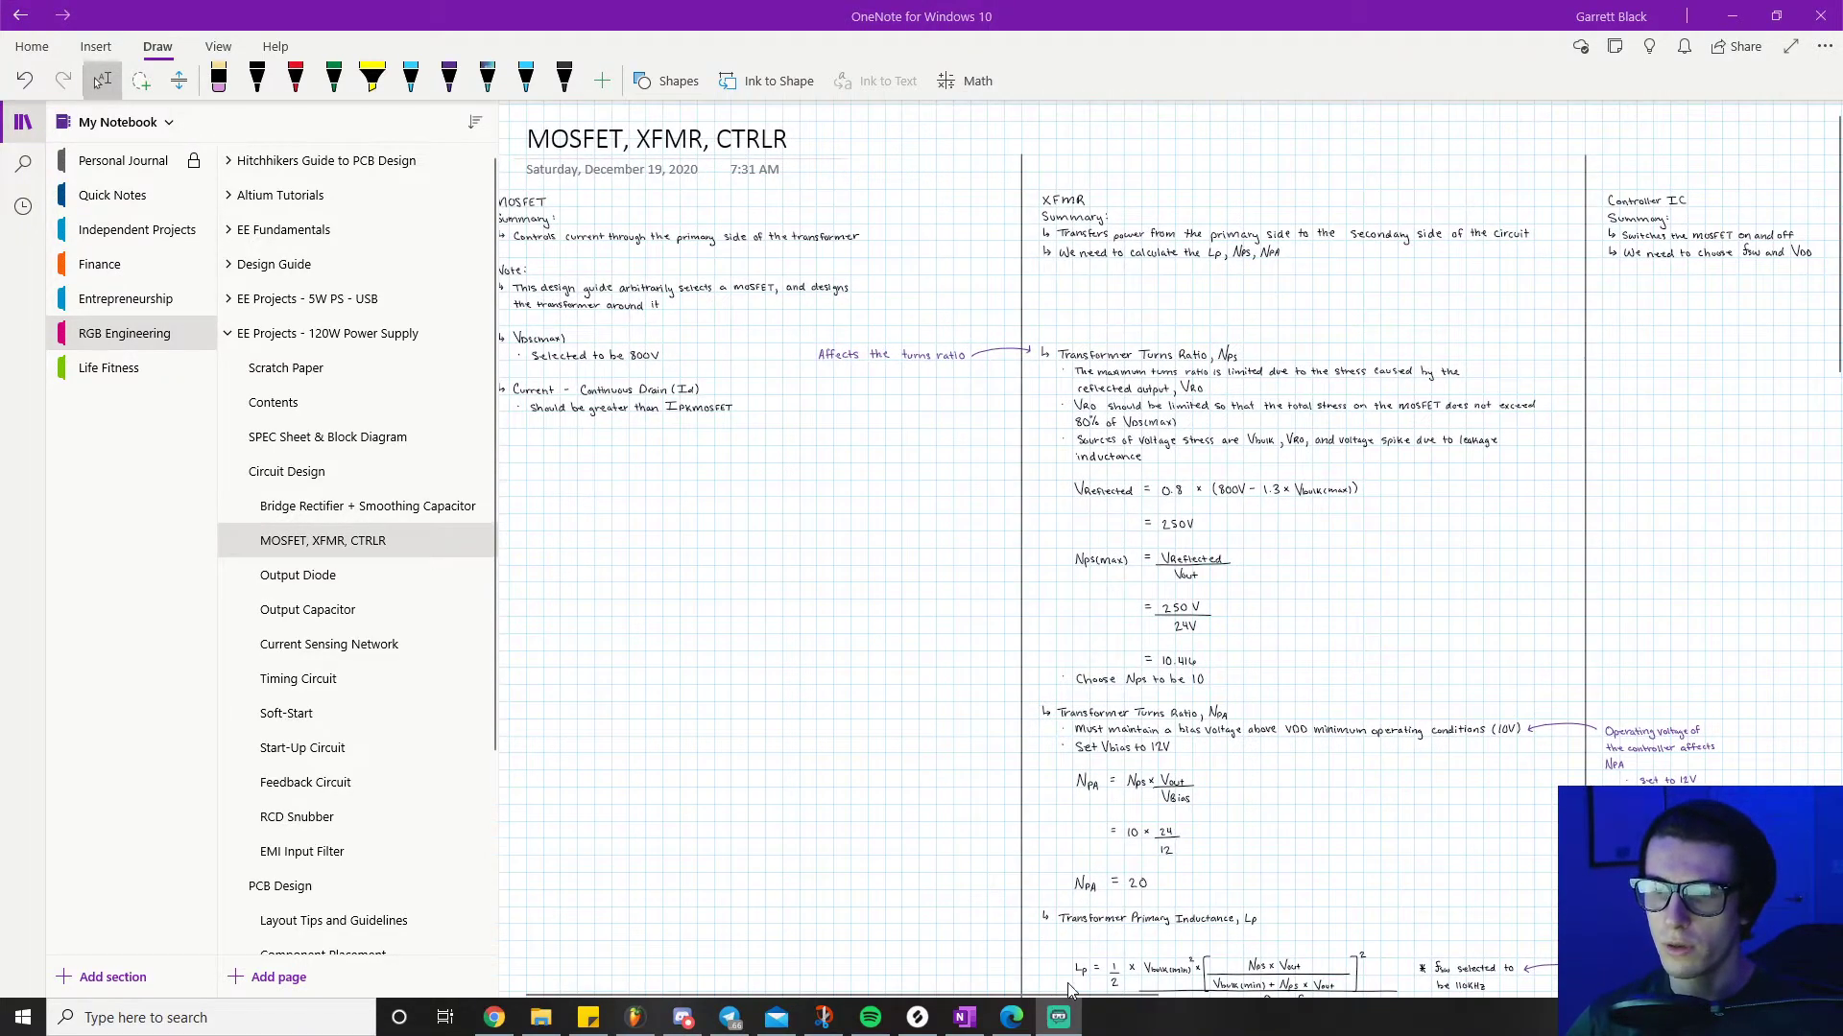
drag(1063, 983, 1000, 988)
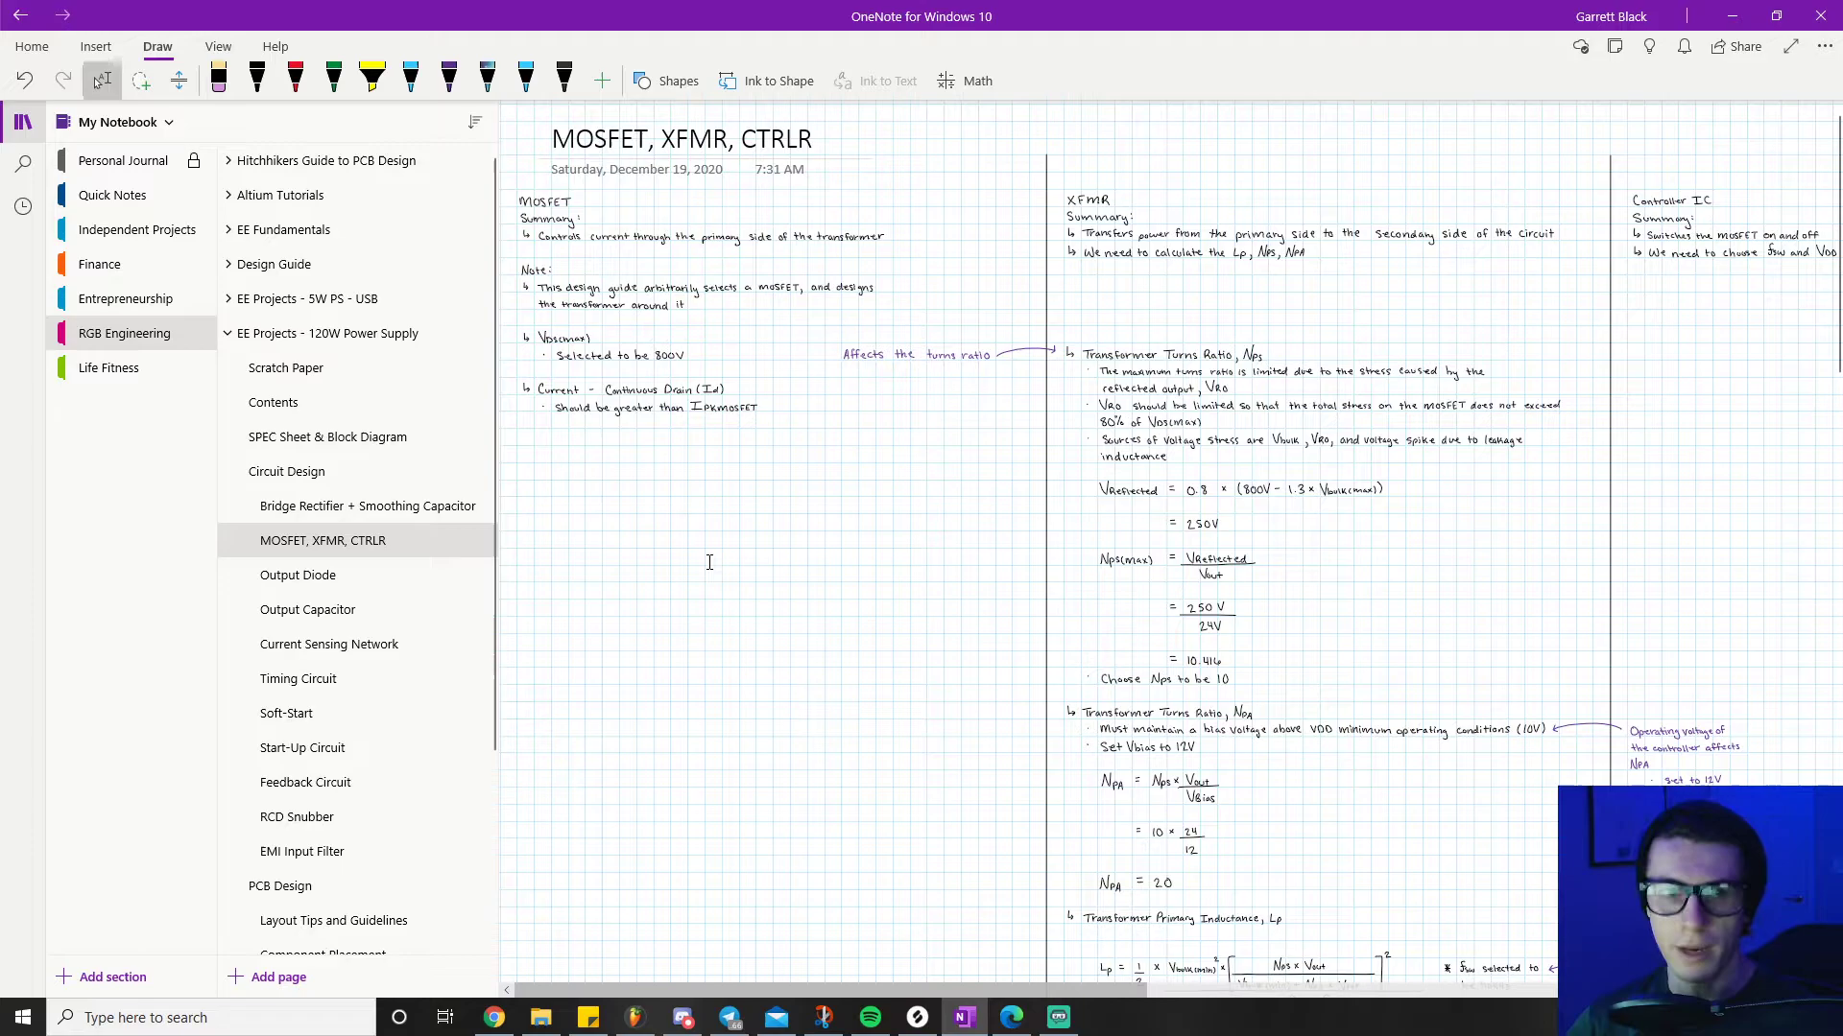
ctrl+scroll(606, 224, up, 3)
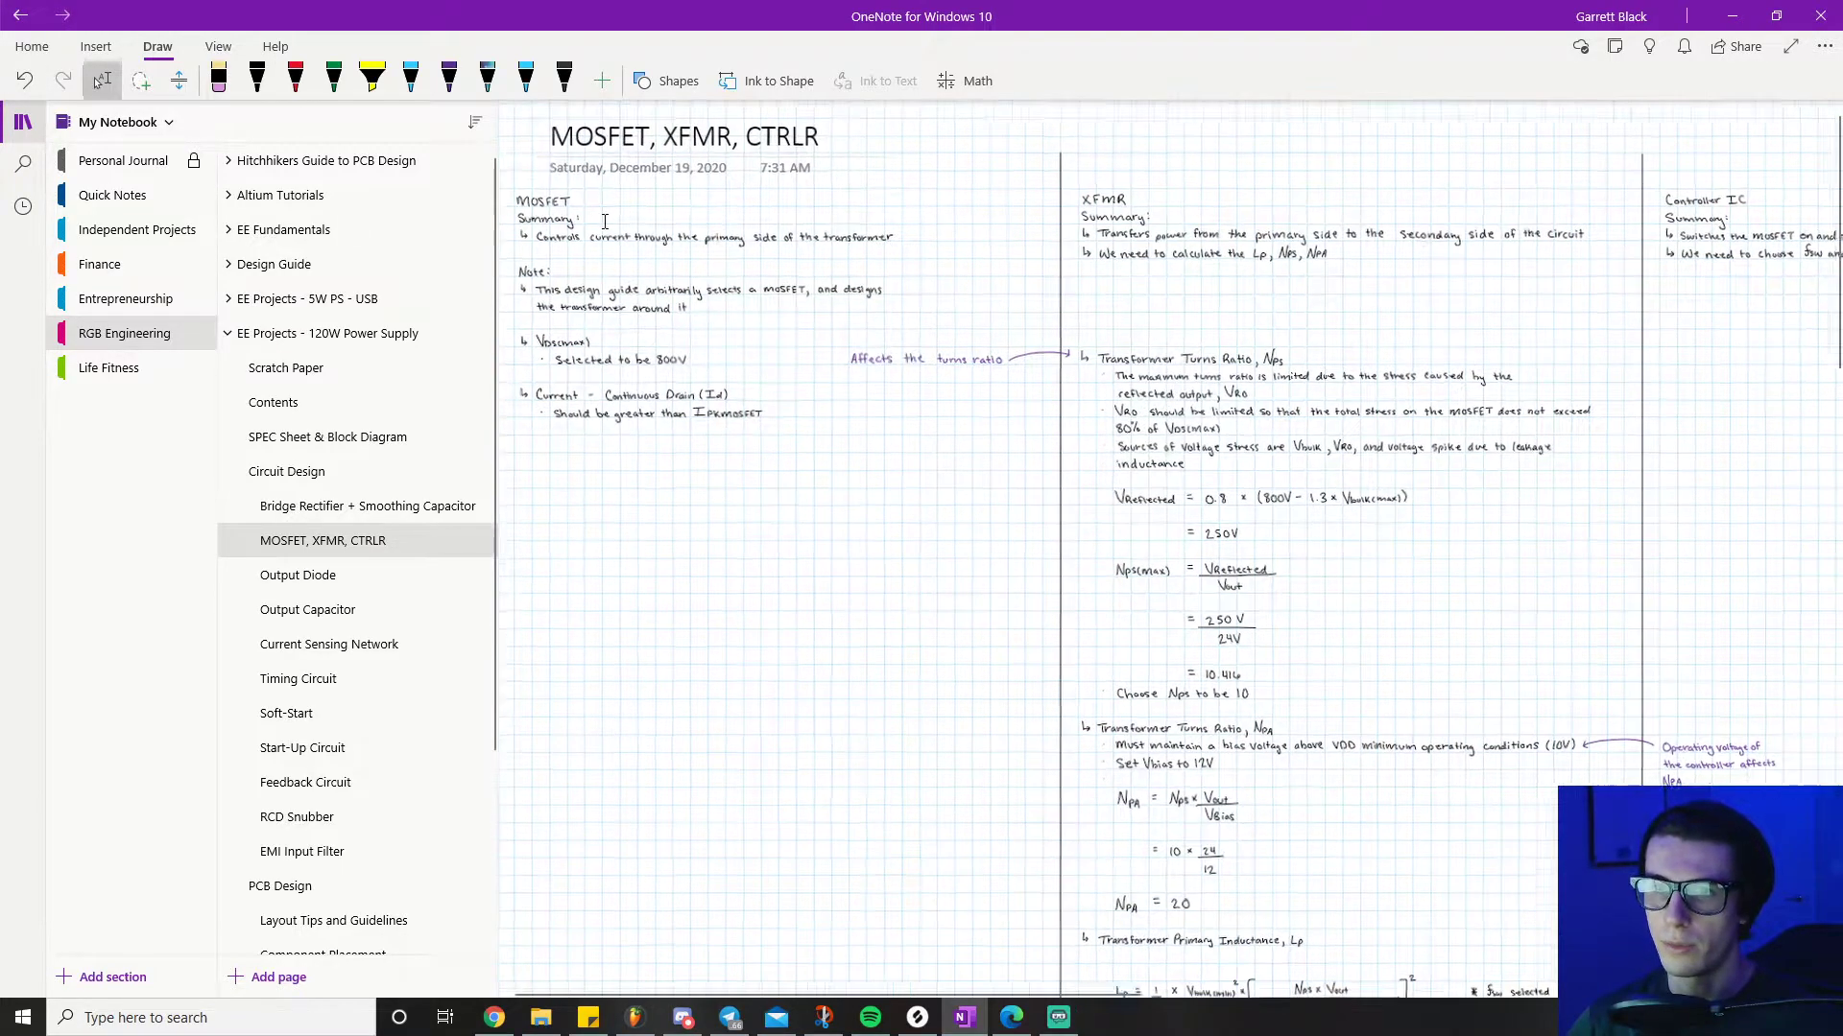
ctrl+scroll(606, 224, up, 2)
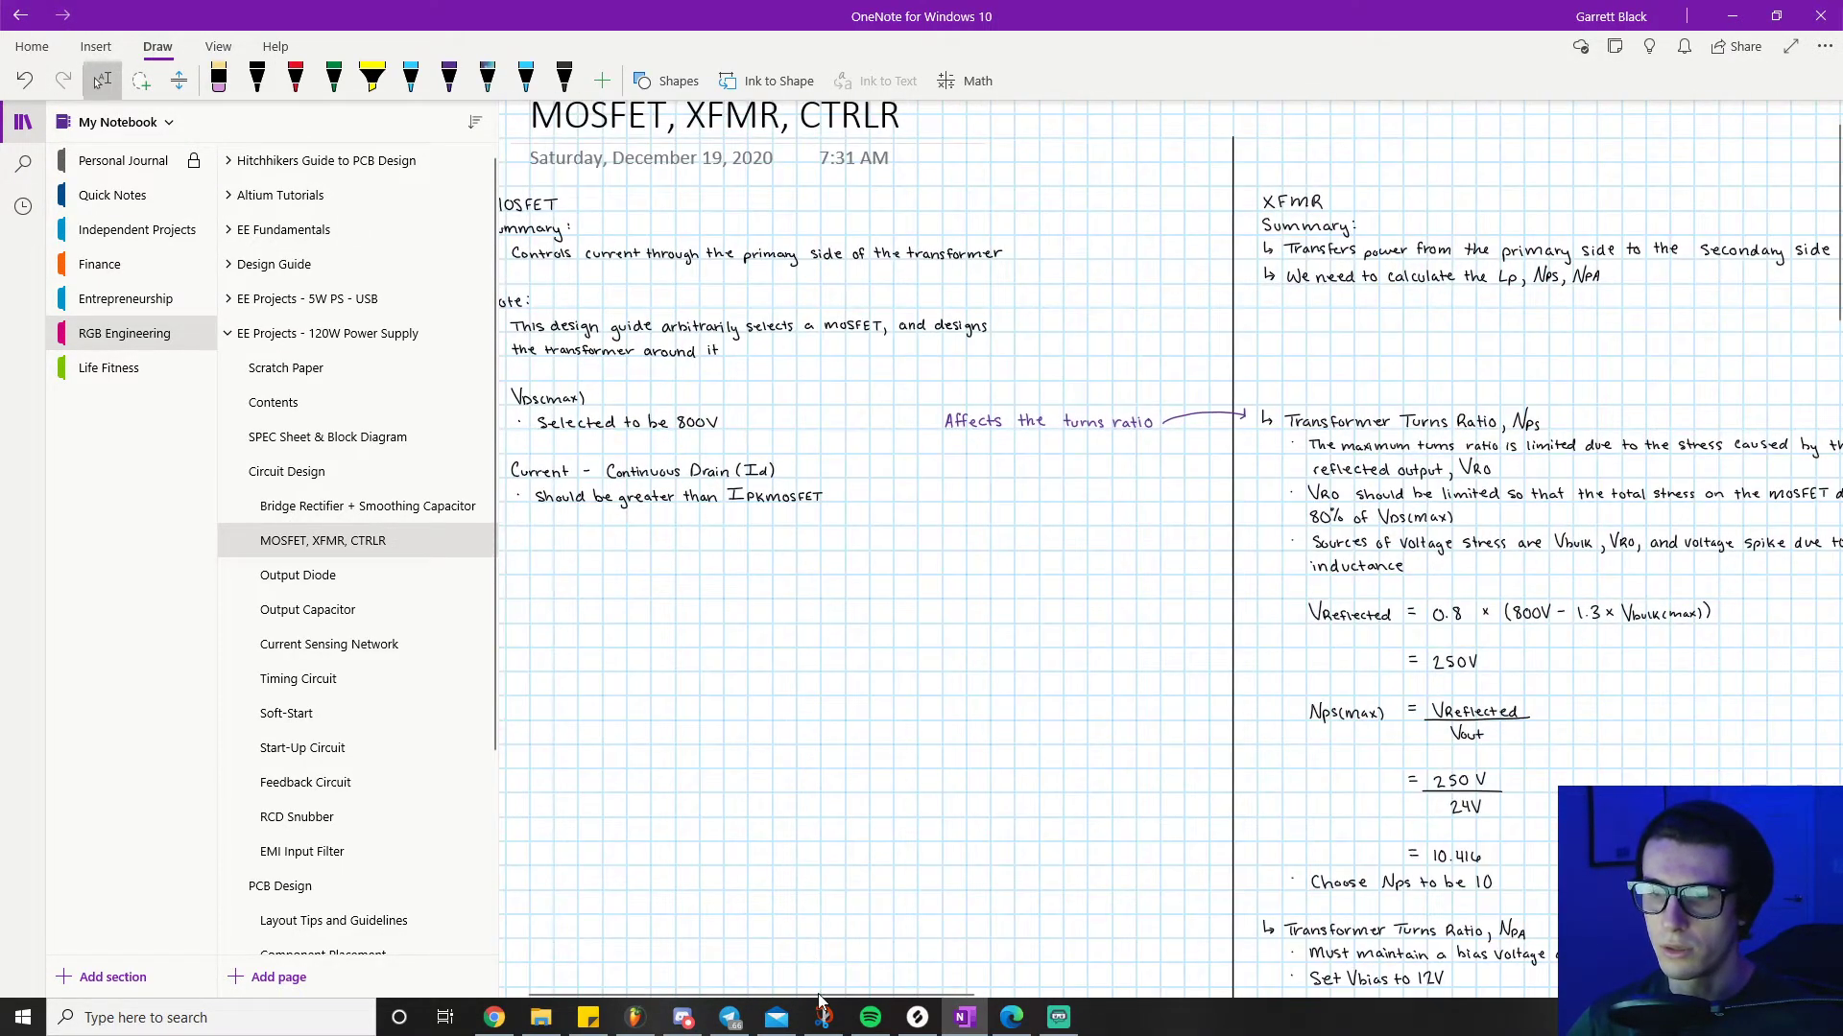
drag(801, 991, 779, 998)
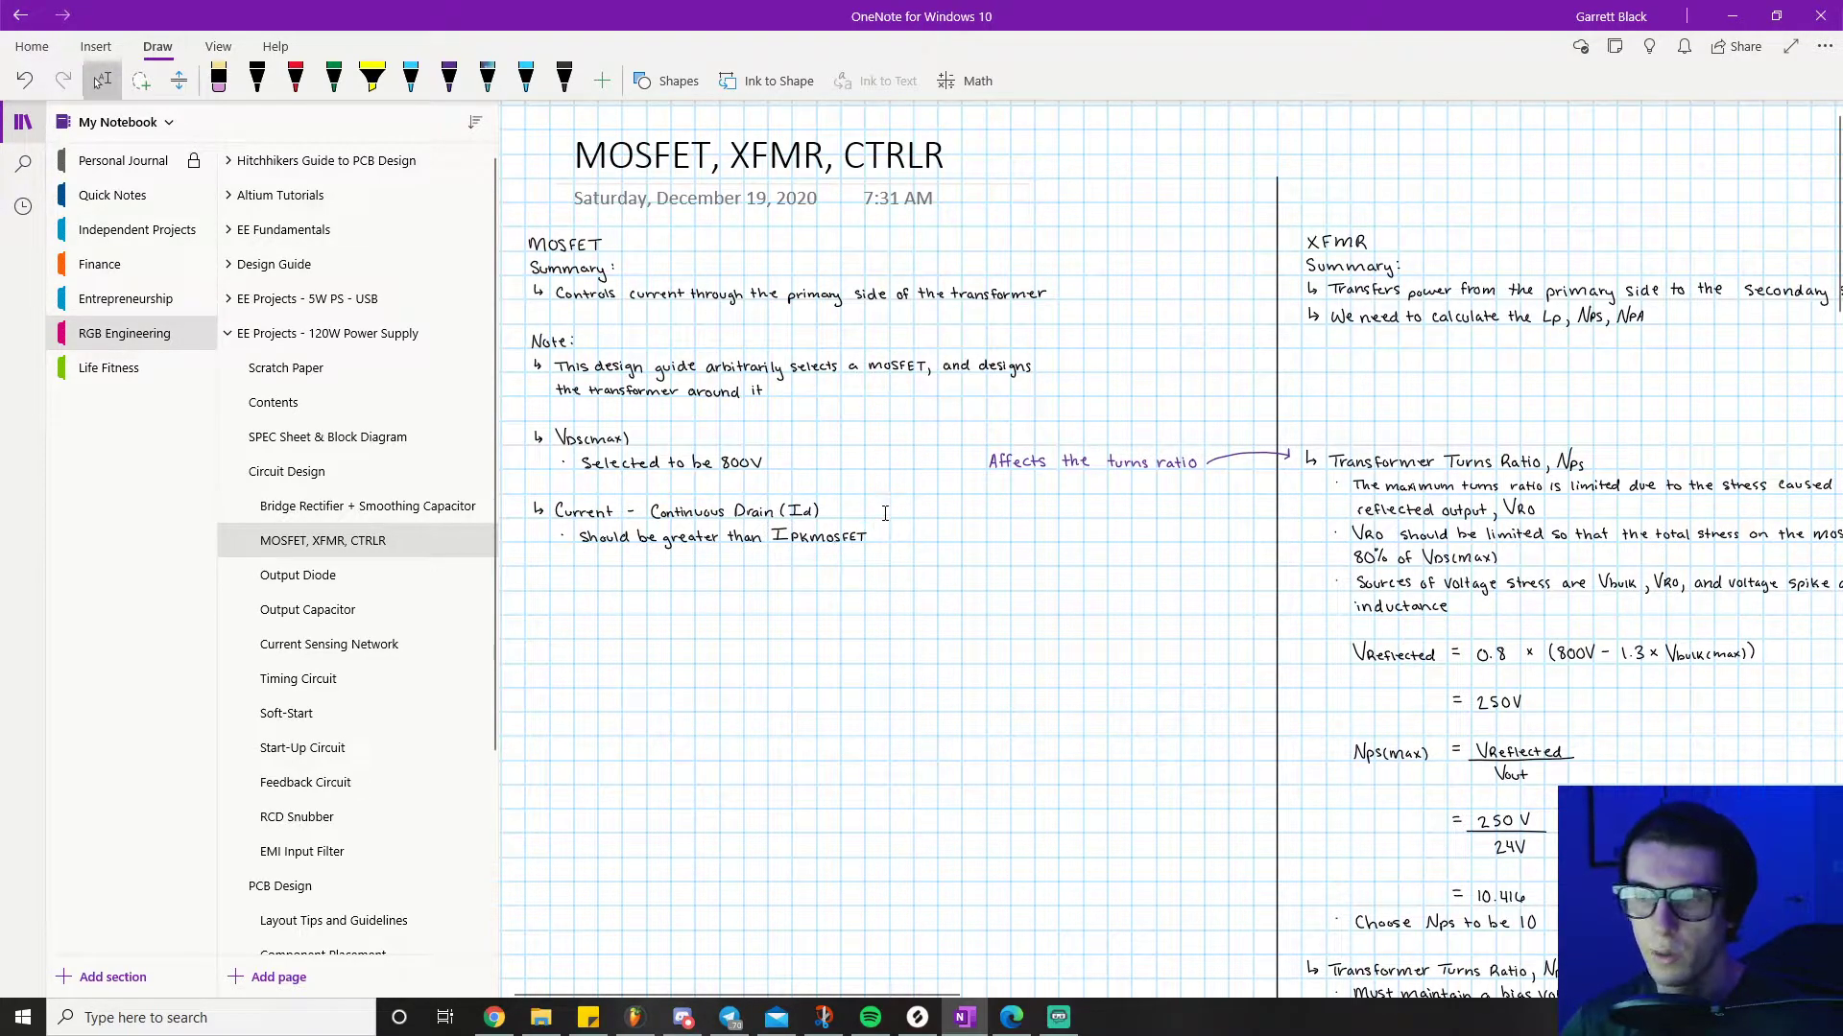
scroll(885, 514, down, 10)
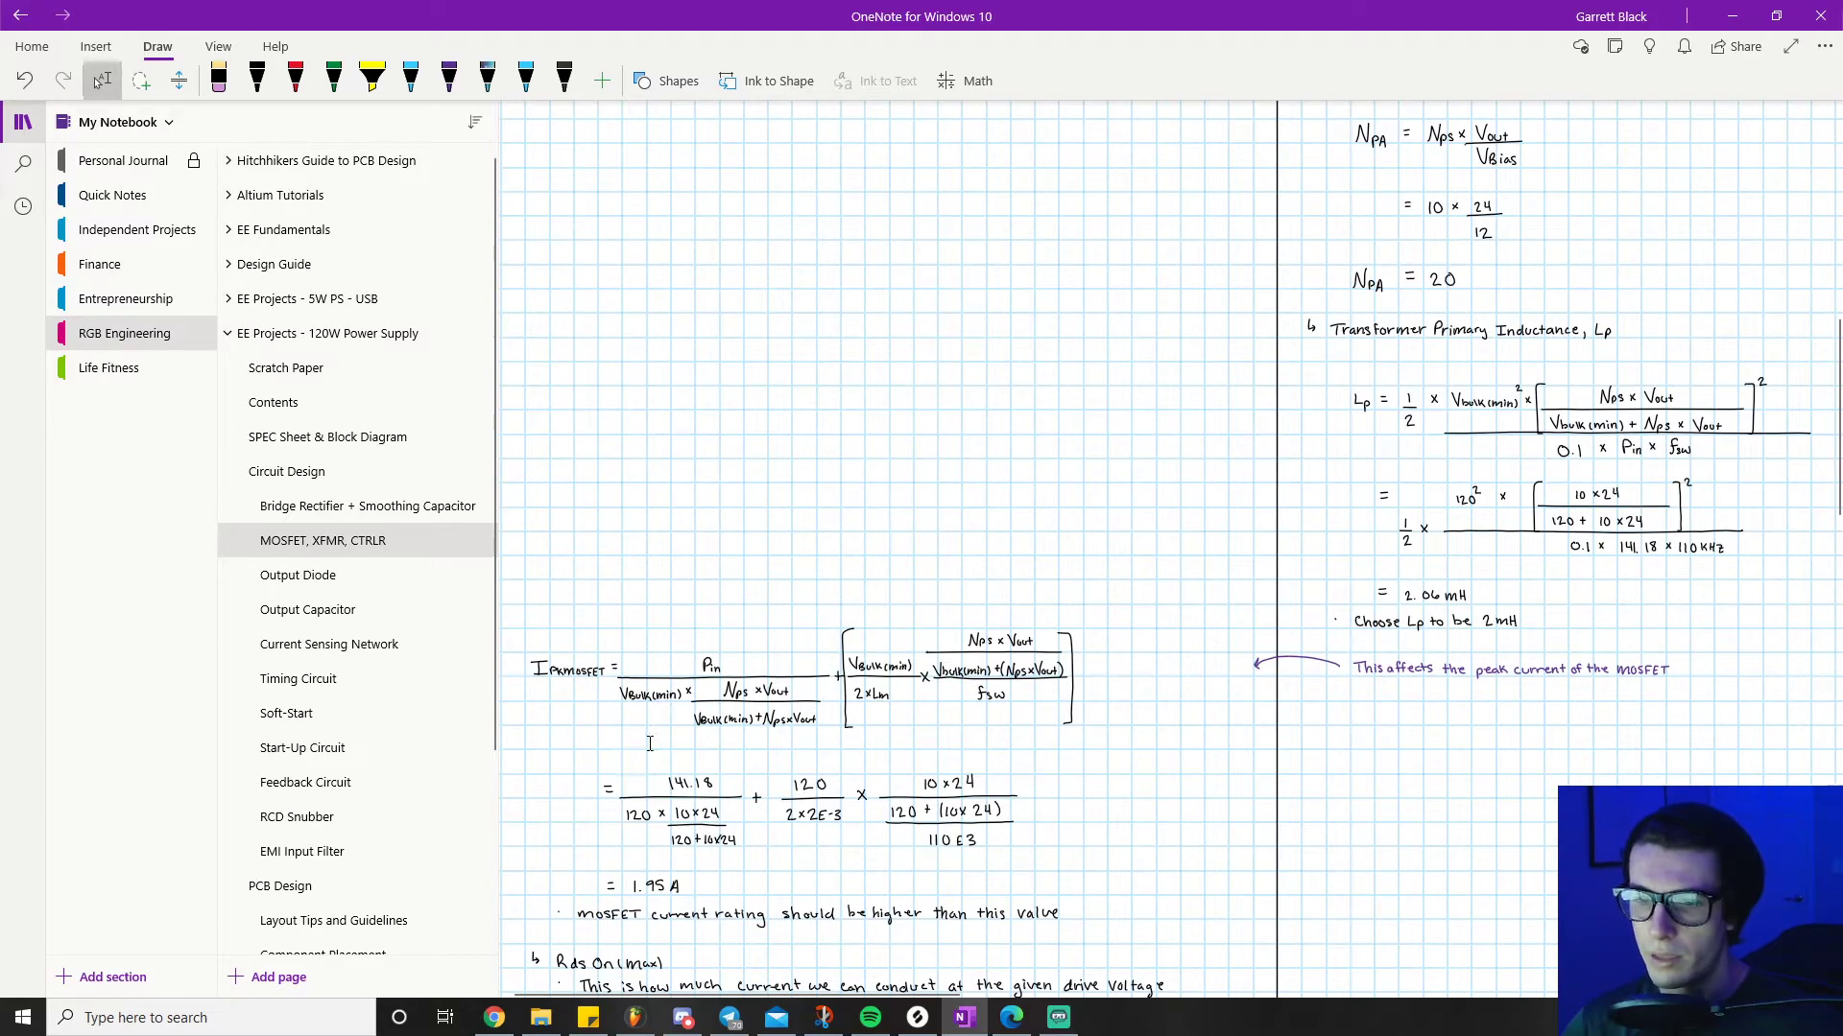
scroll(649, 744, up, 6)
scroll(671, 717, down, 7)
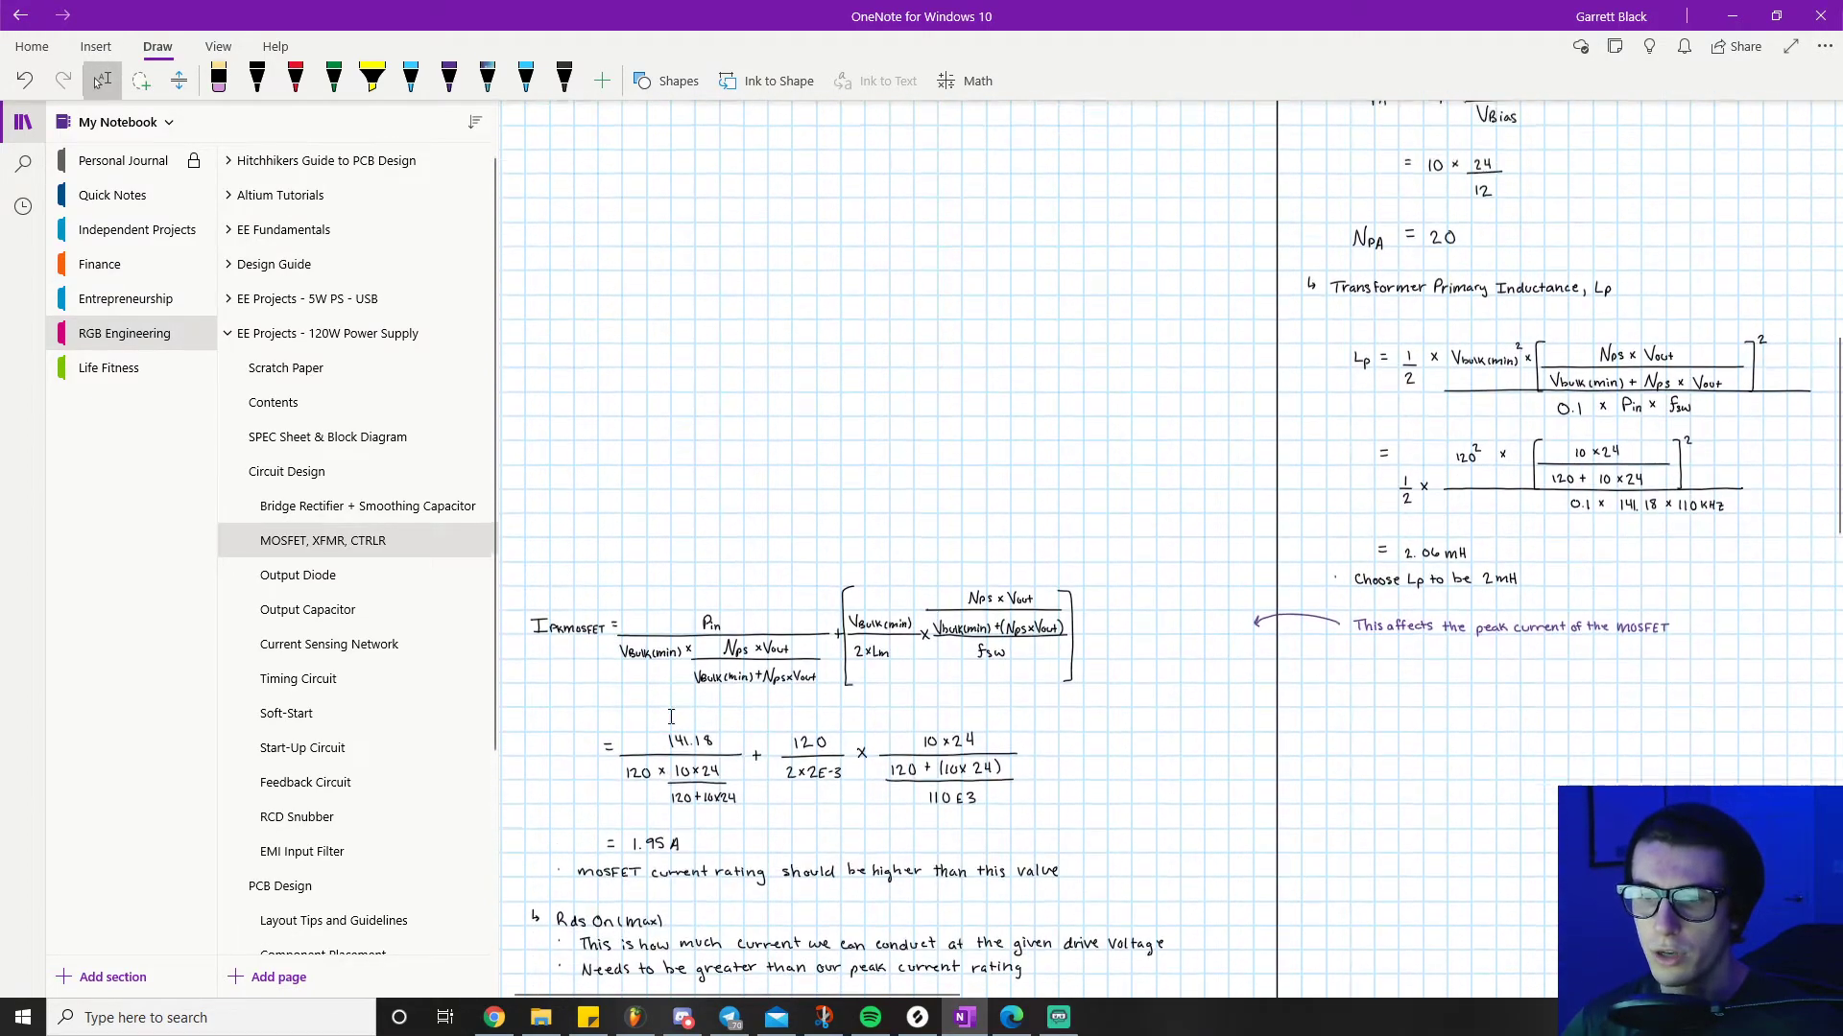
scroll(671, 717, up, 10)
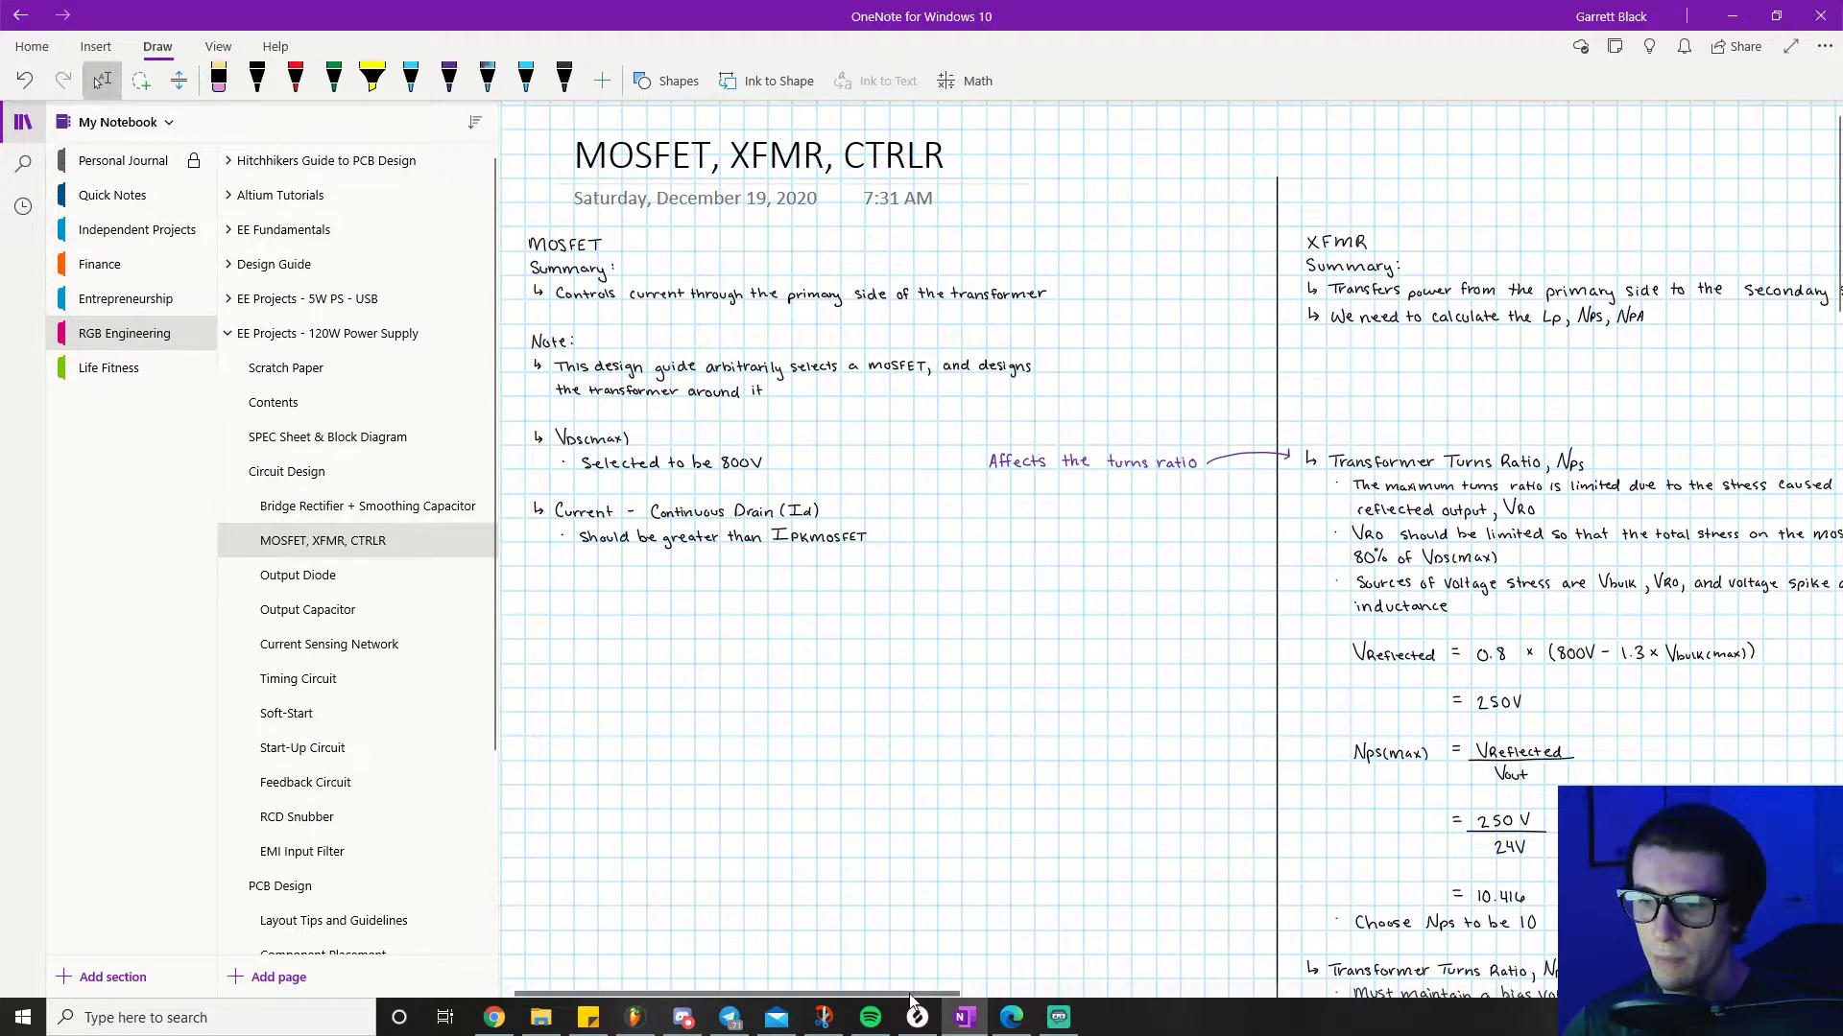
Step: Scroll right to the XFMR Nps turns-ratio working beside the Controller IC summary
drag(921, 989, 1115, 981)
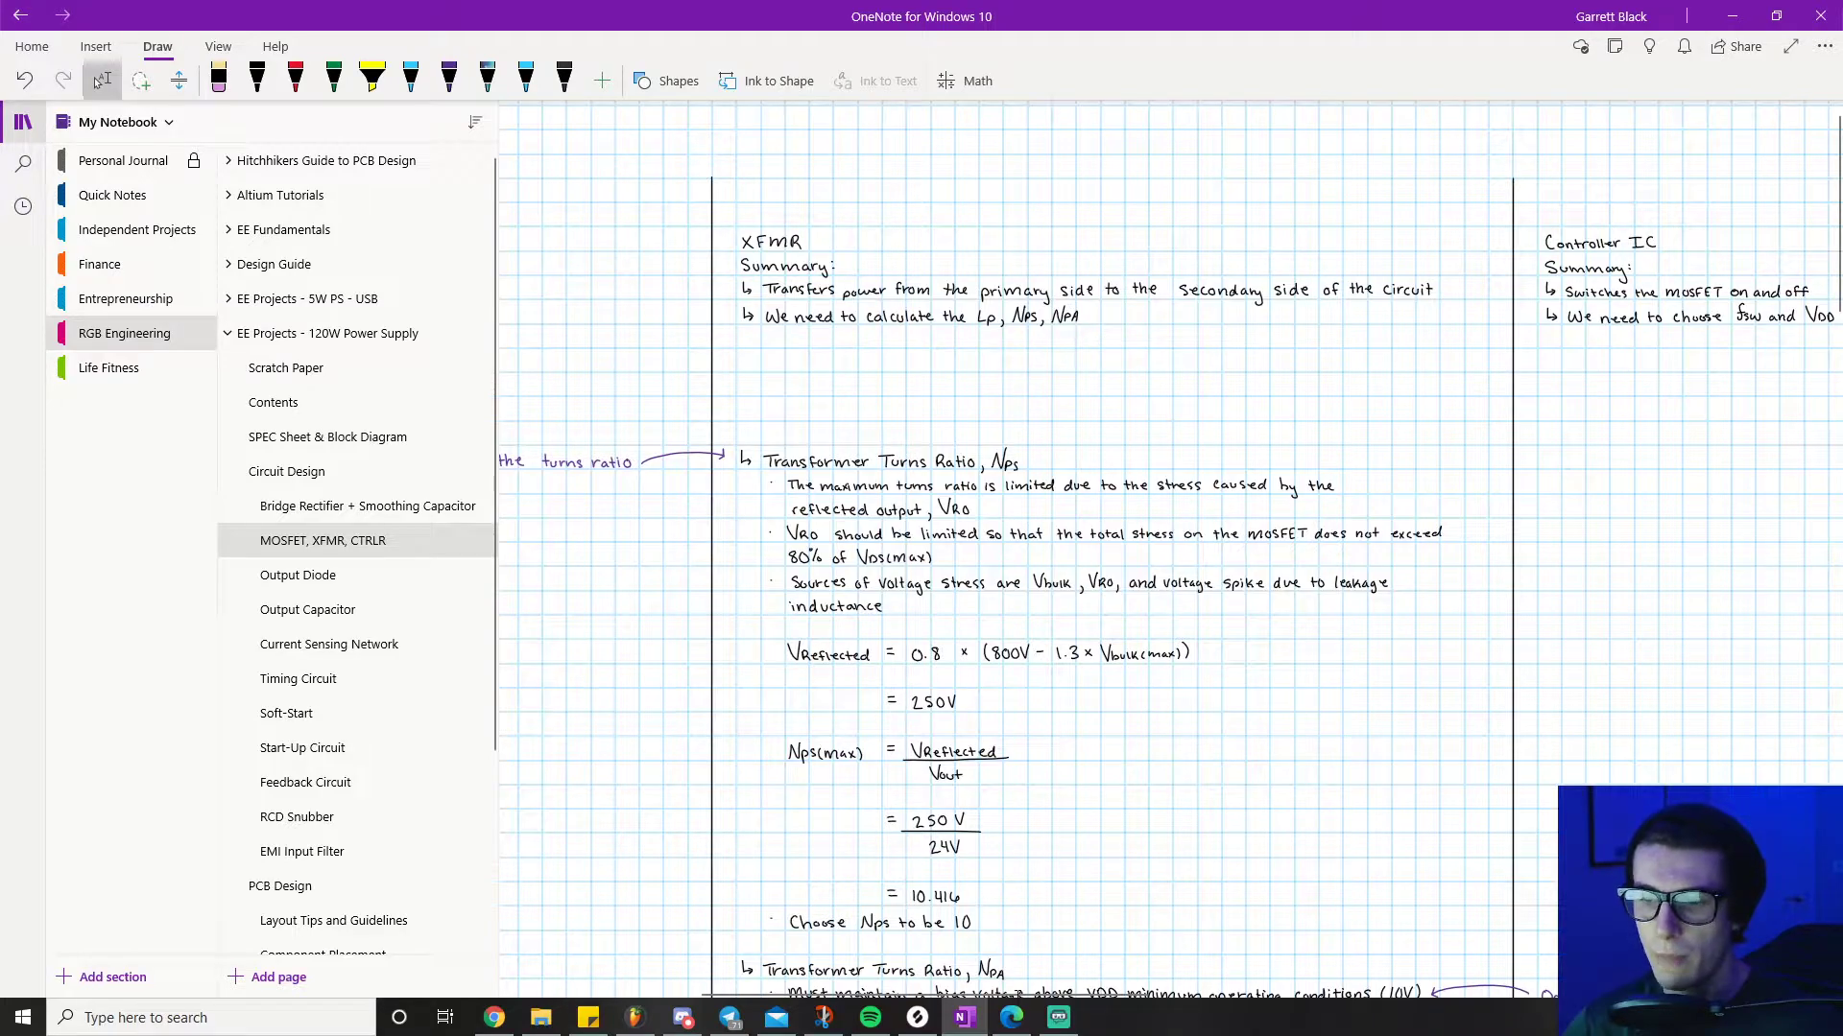
drag(1035, 986, 849, 985)
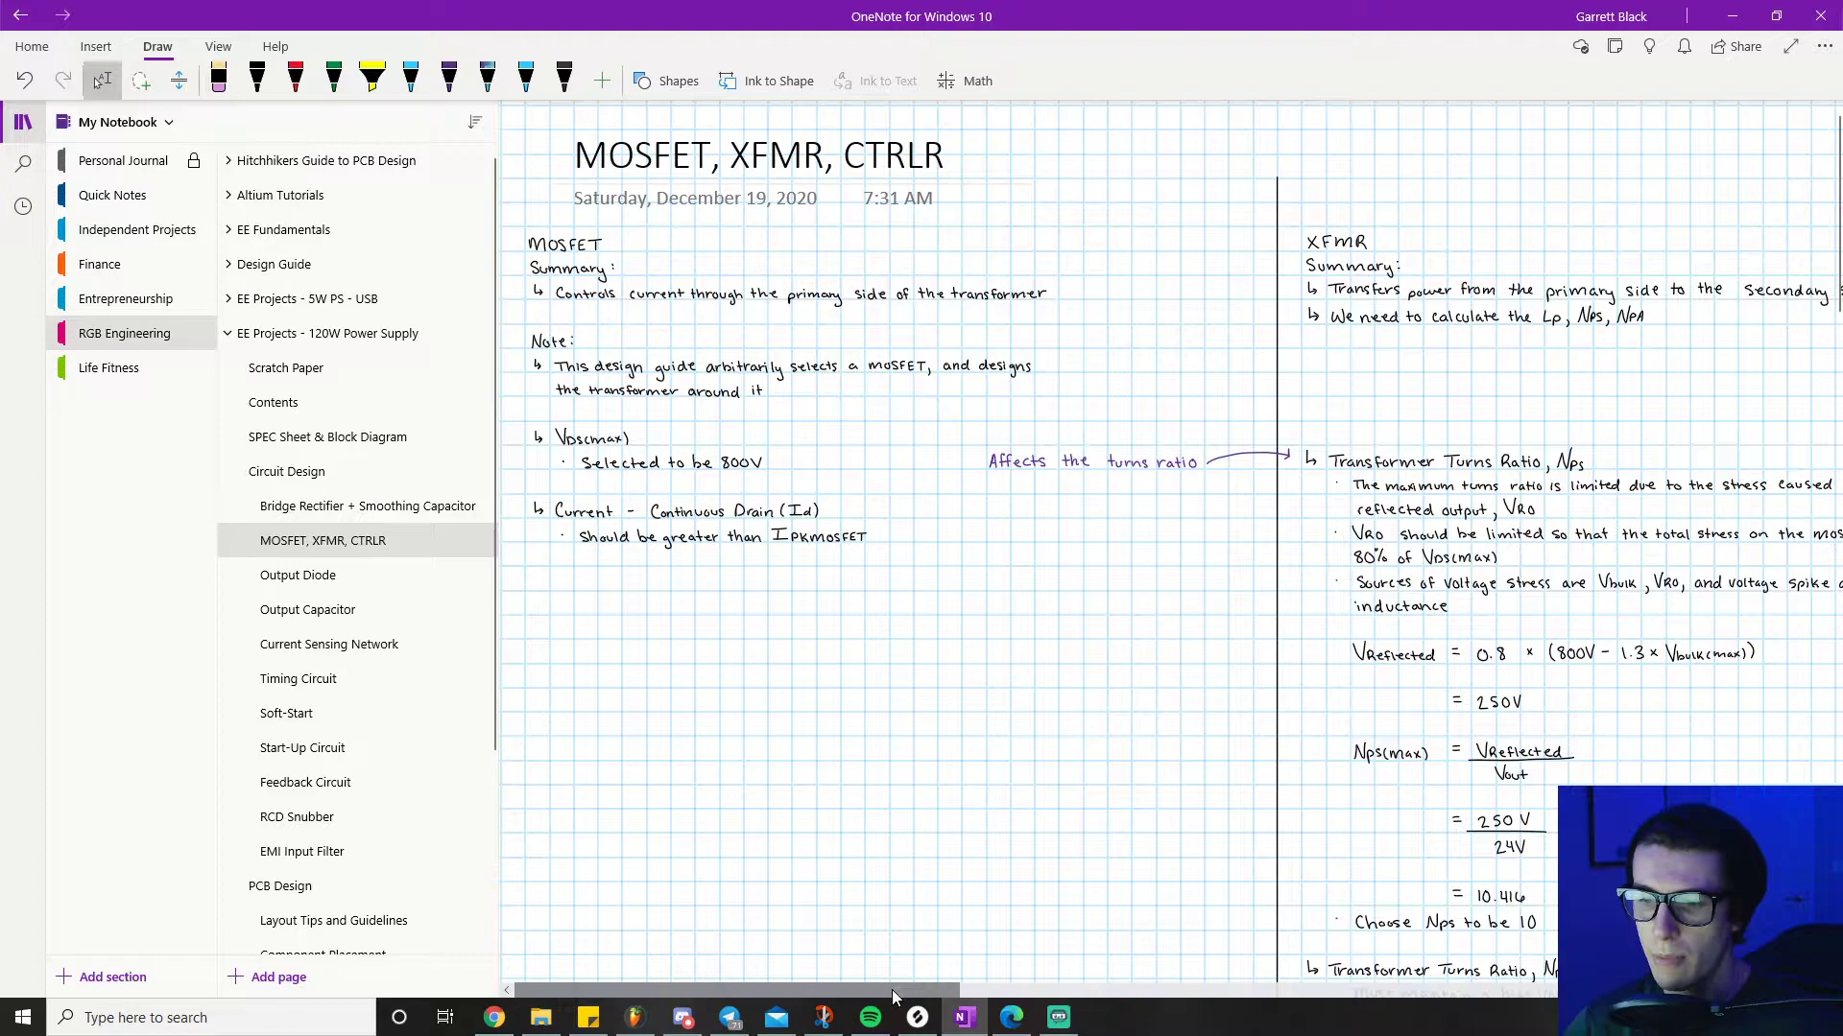
drag(891, 989, 1096, 991)
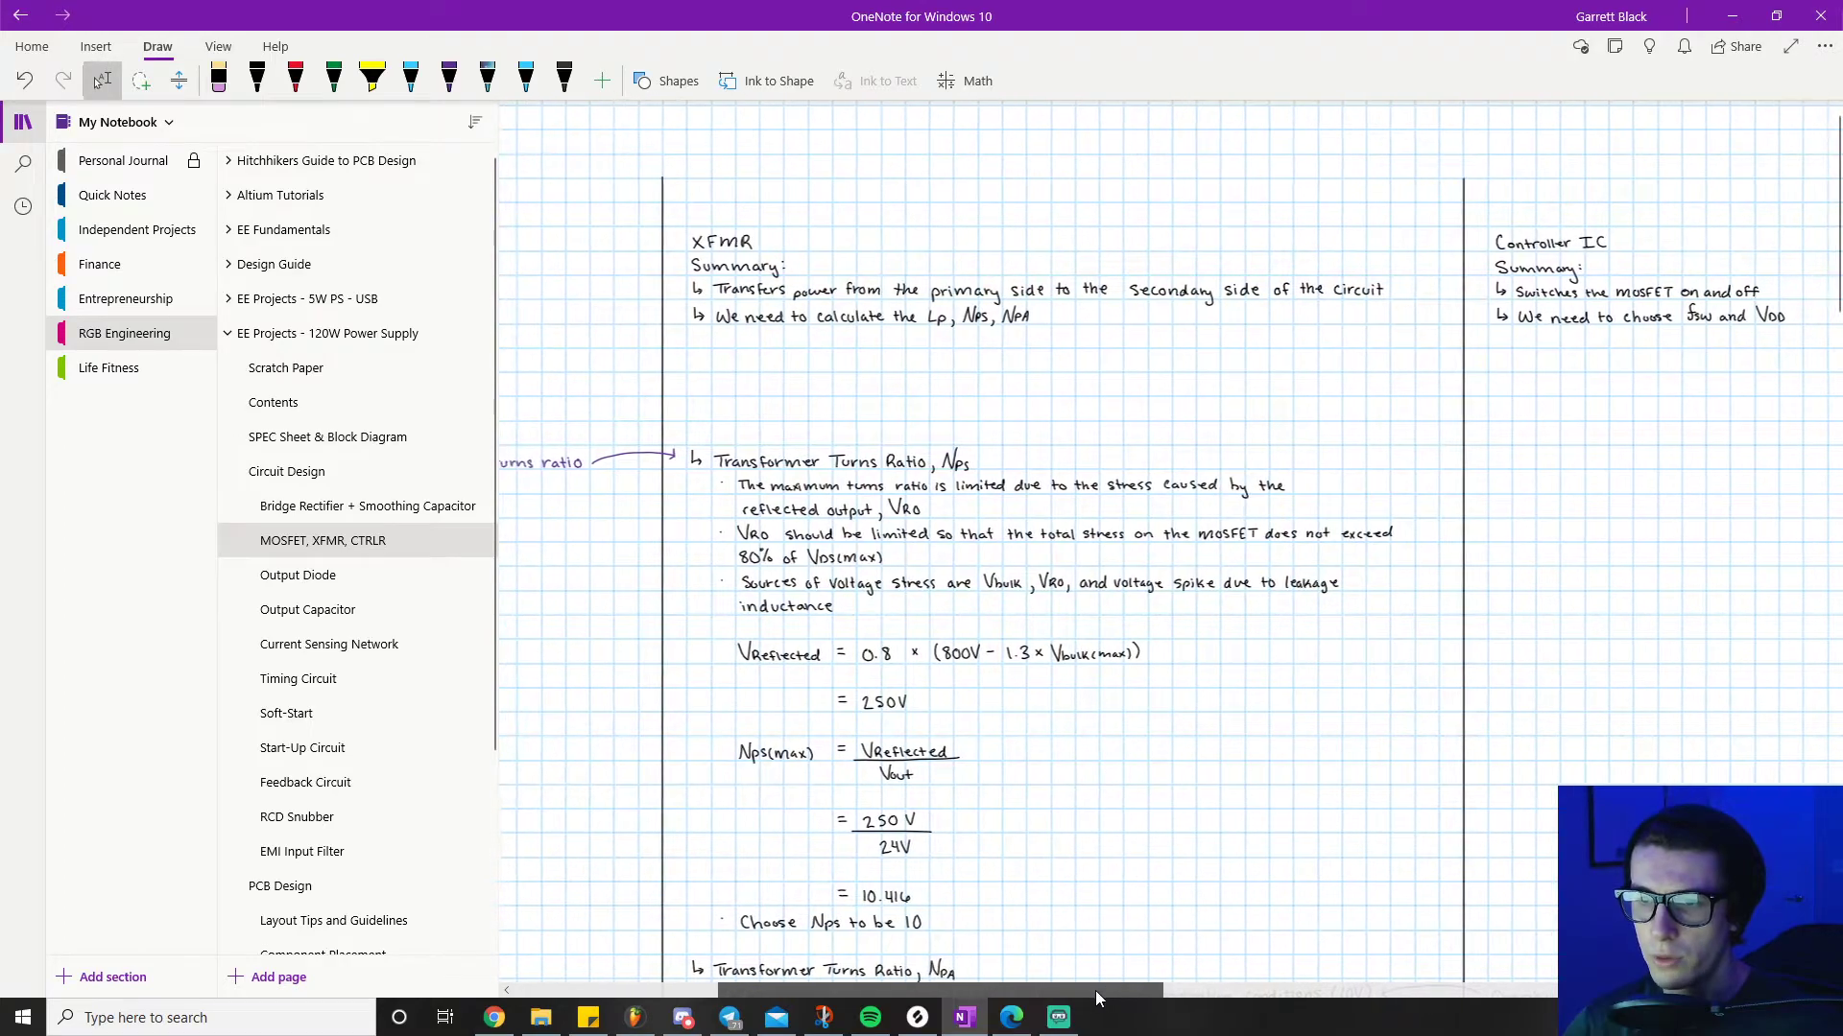
scroll(1042, 561, up, 1)
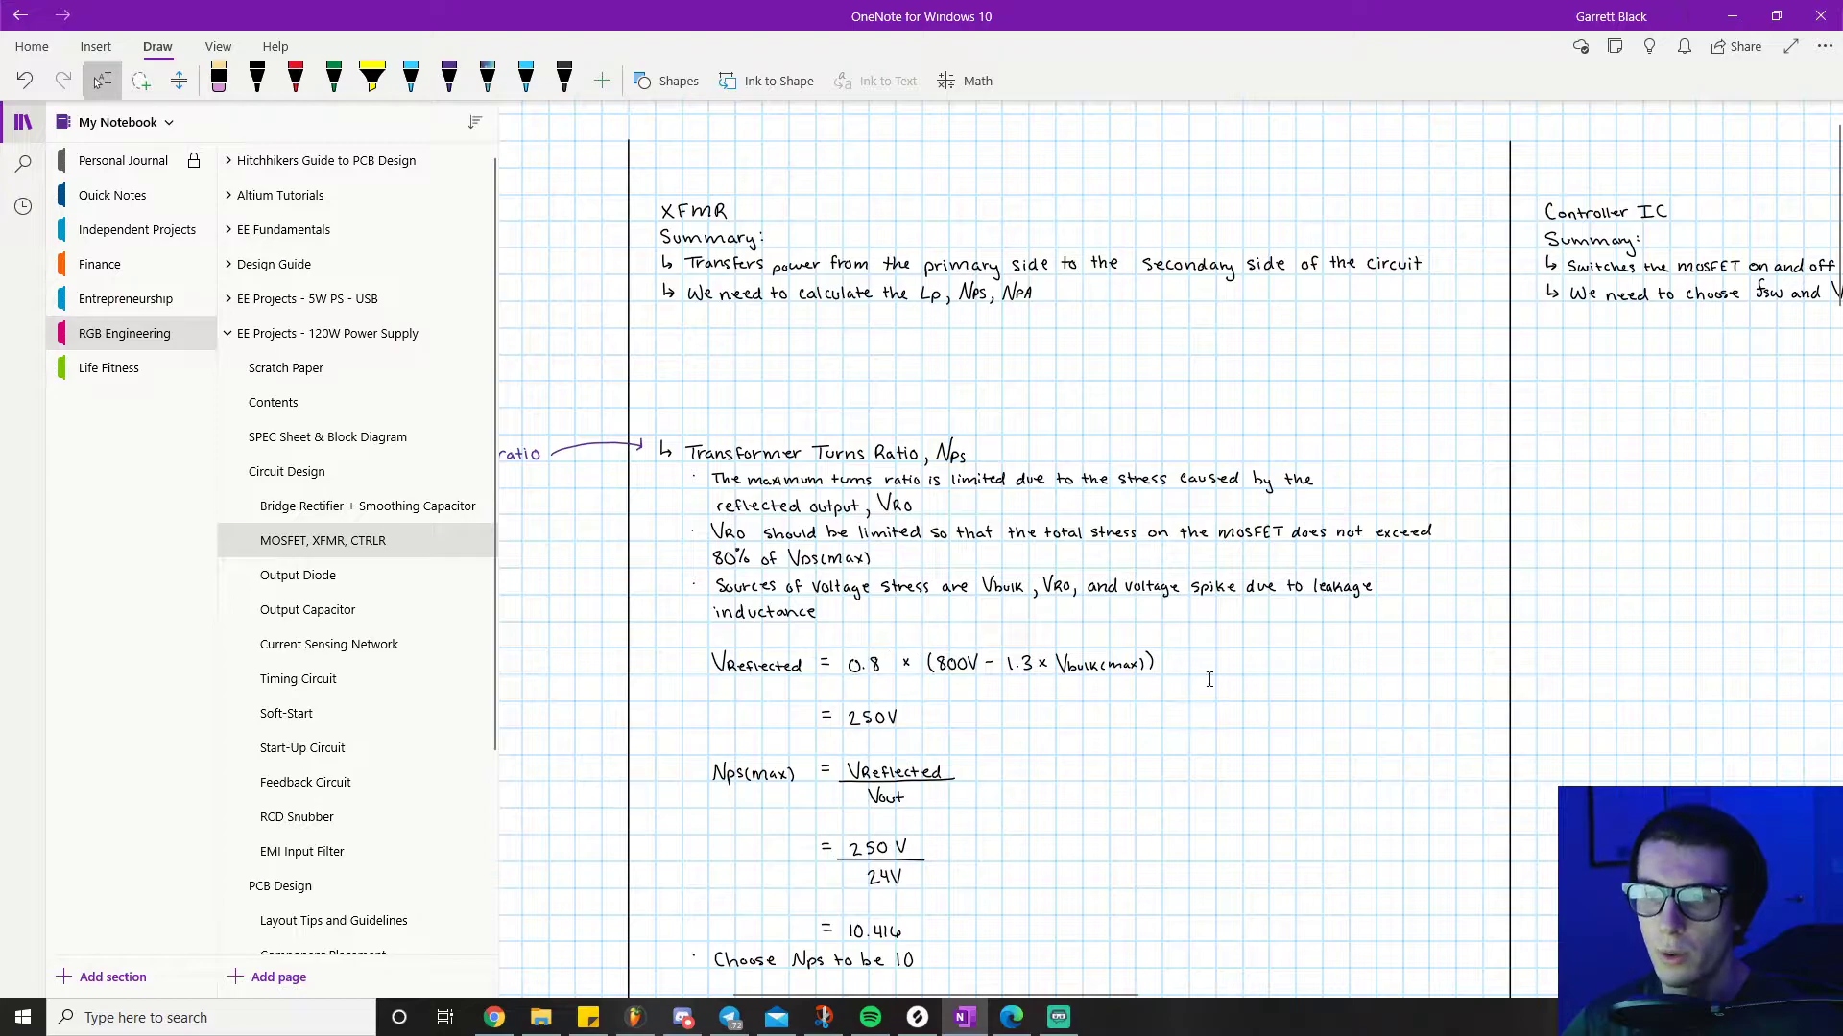
Step: Scroll down to the 'Transformer Turns Ratio, NPA' notes below the Nps calculation
scroll(997, 491, down, 1)
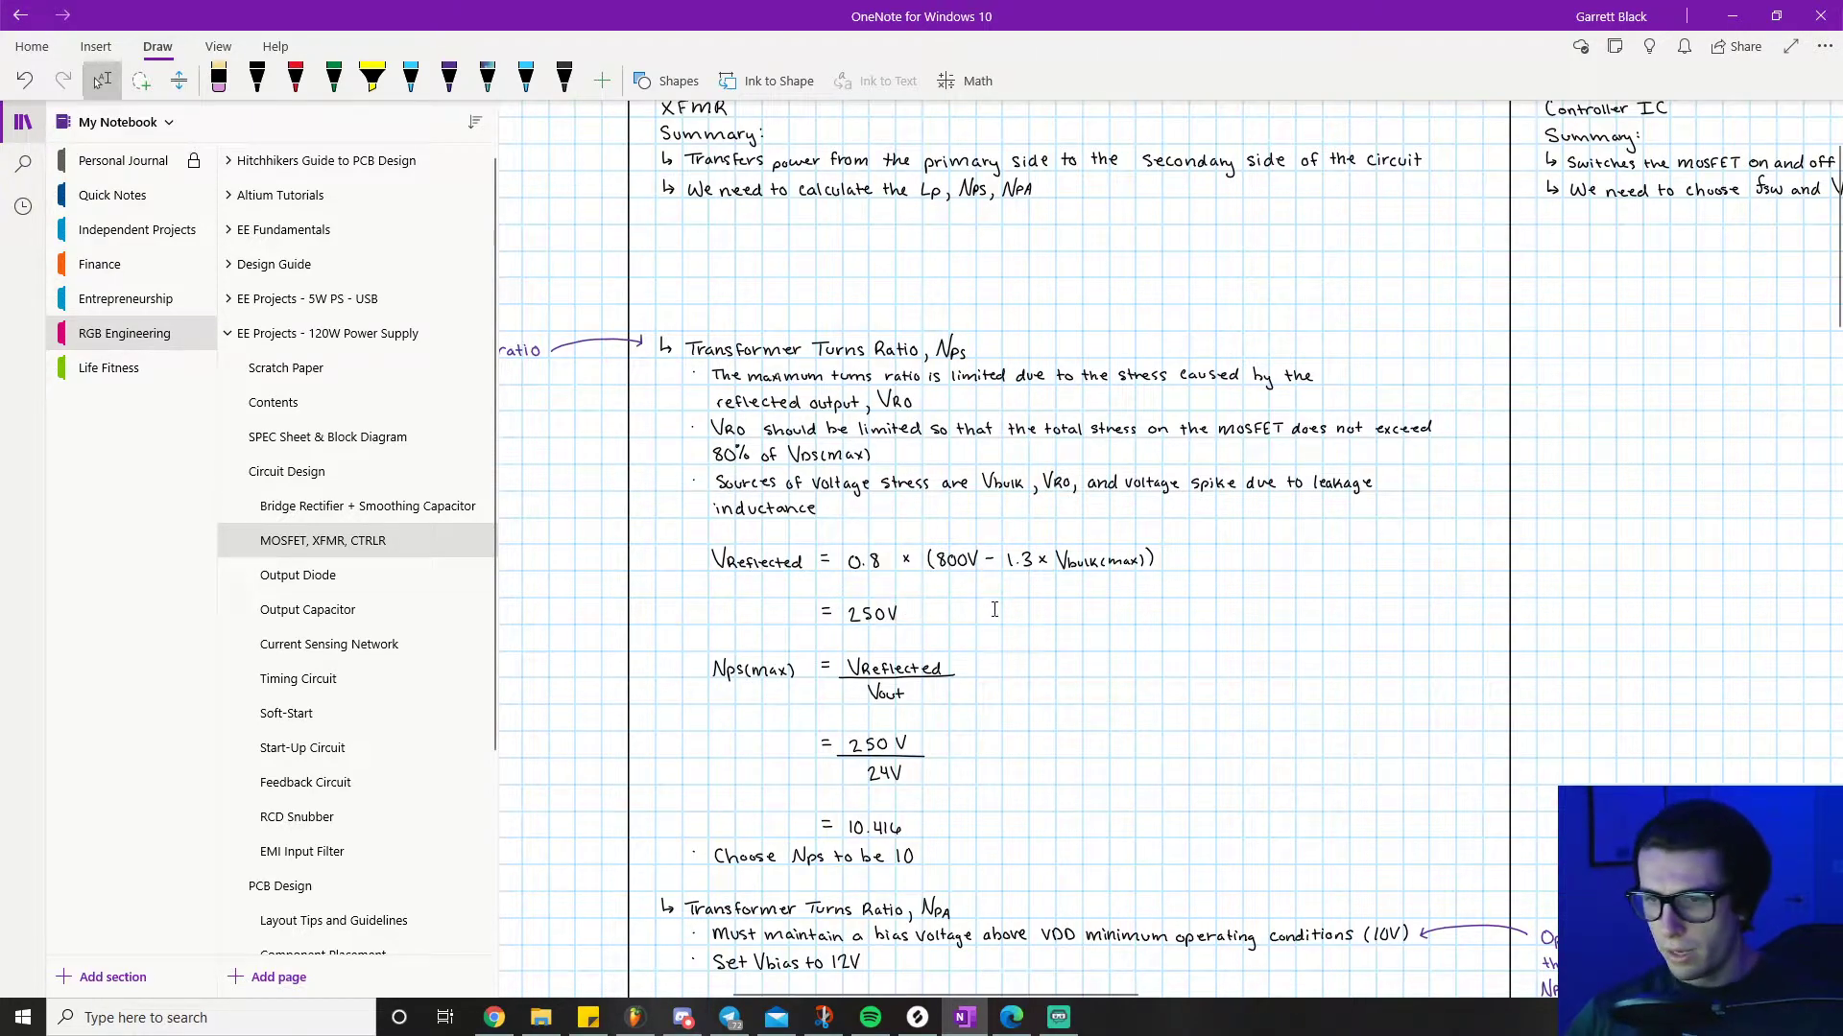
scroll(823, 557, down, 2)
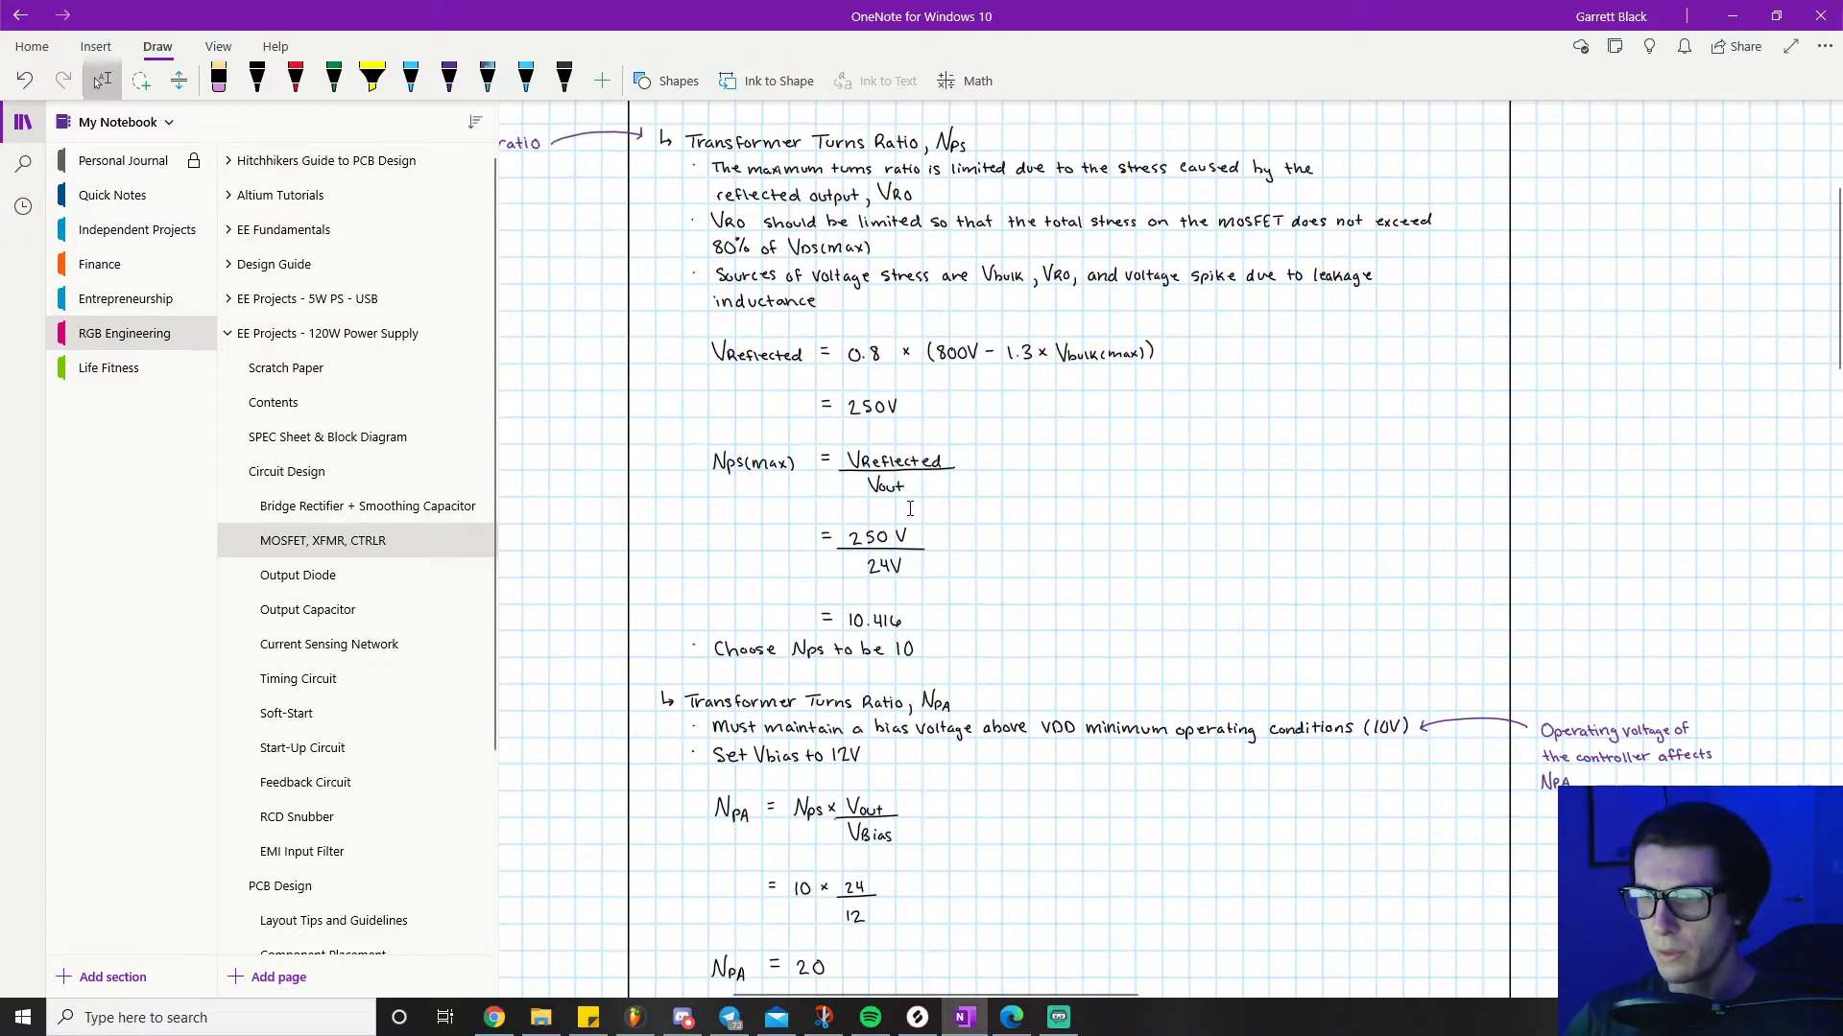
scroll(779, 500, up, 1)
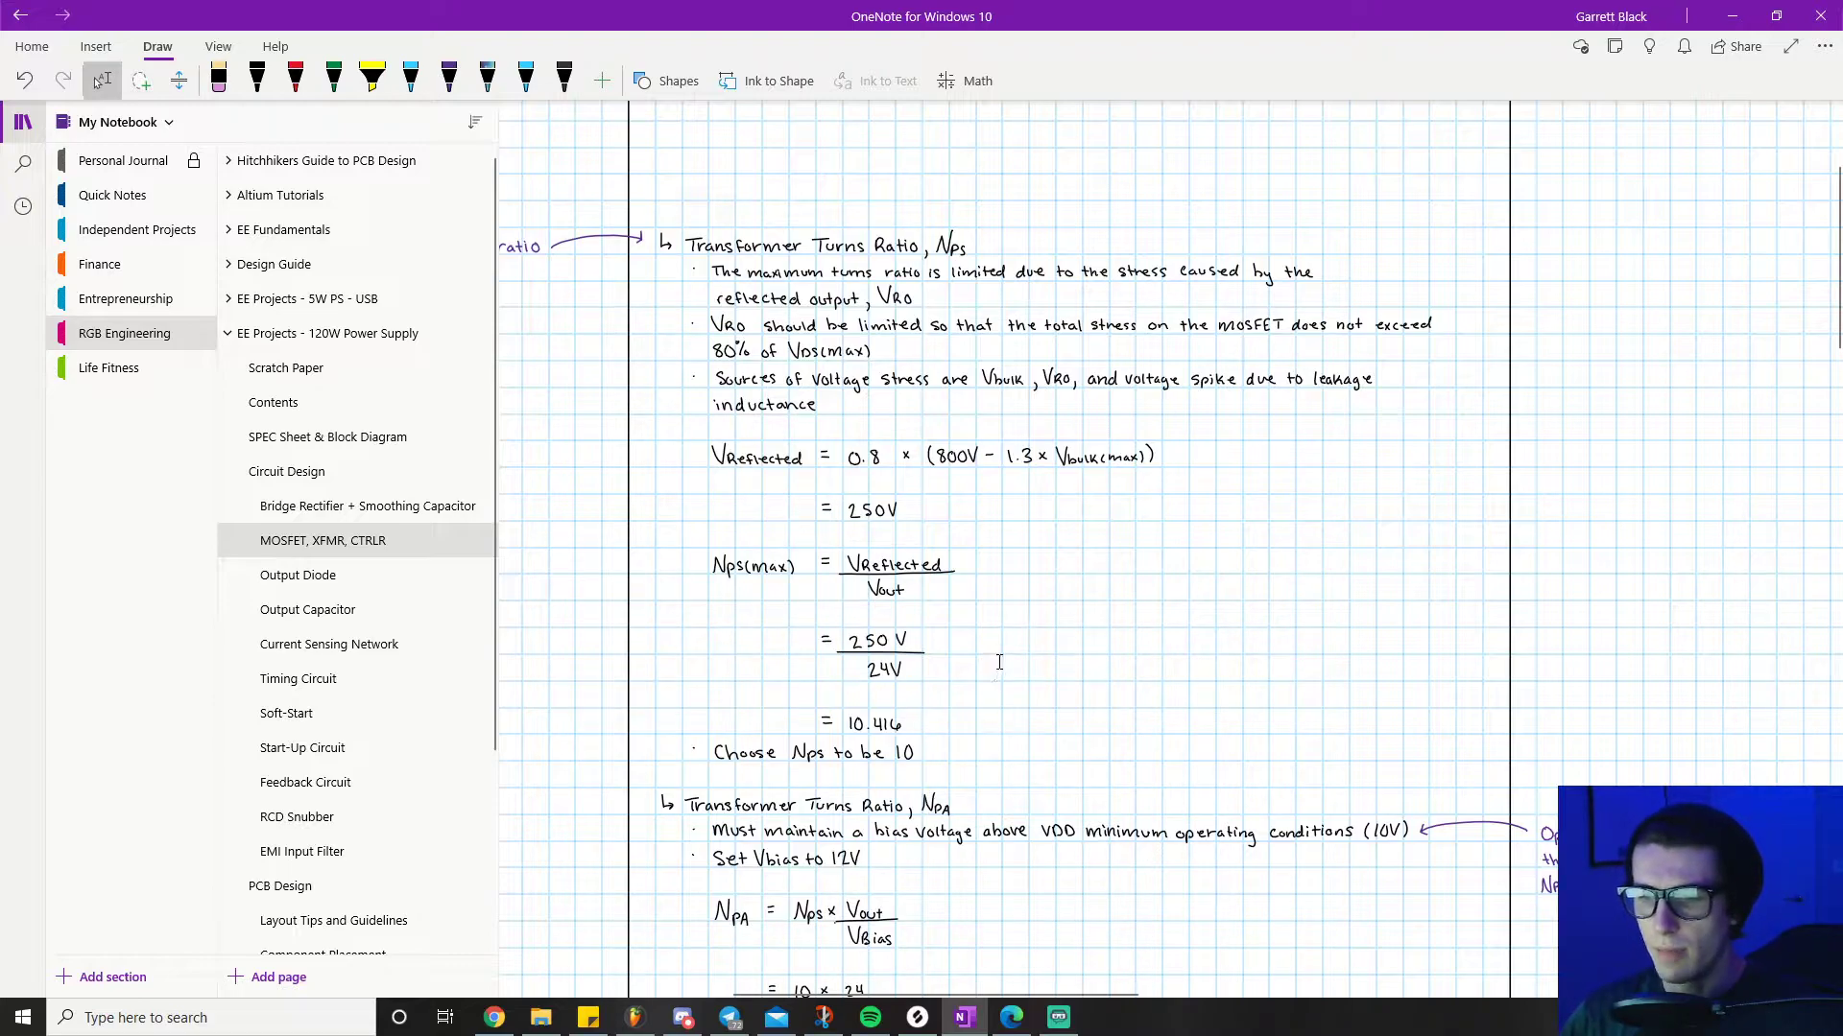
scroll(998, 662, up, 1)
scroll(925, 751, down, 3)
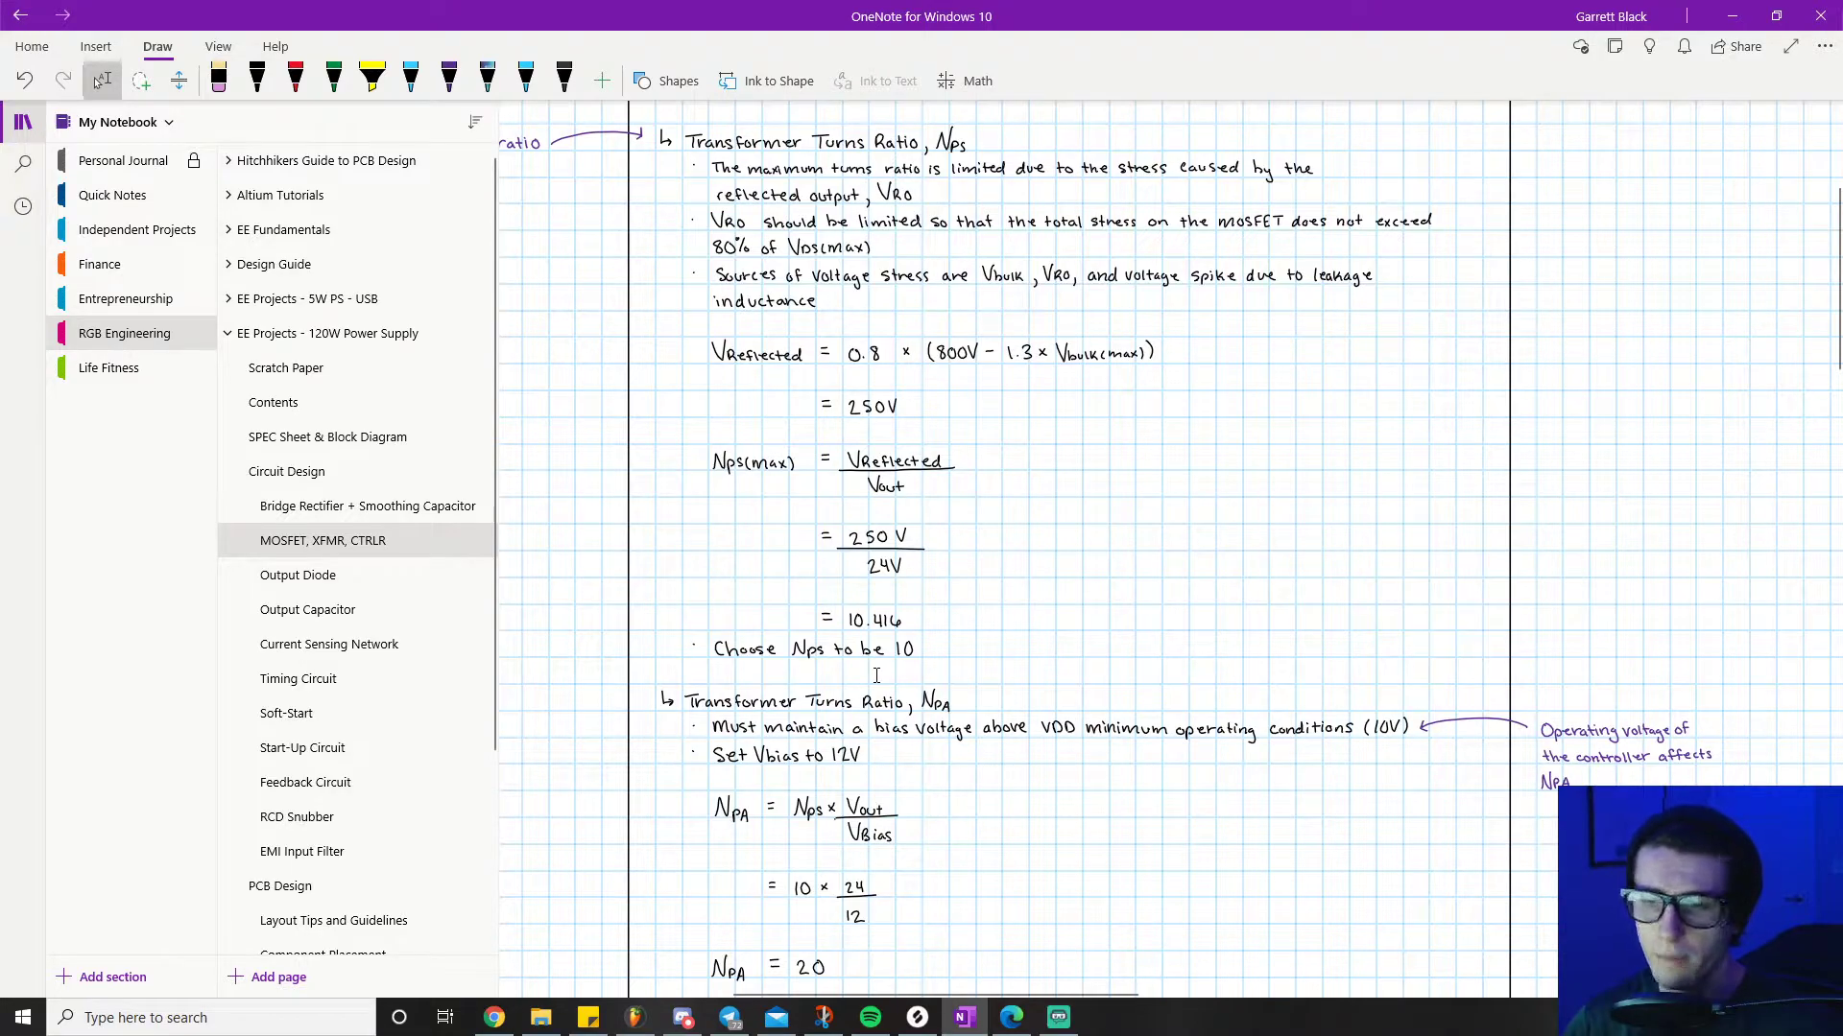
scroll(876, 676, down, 1)
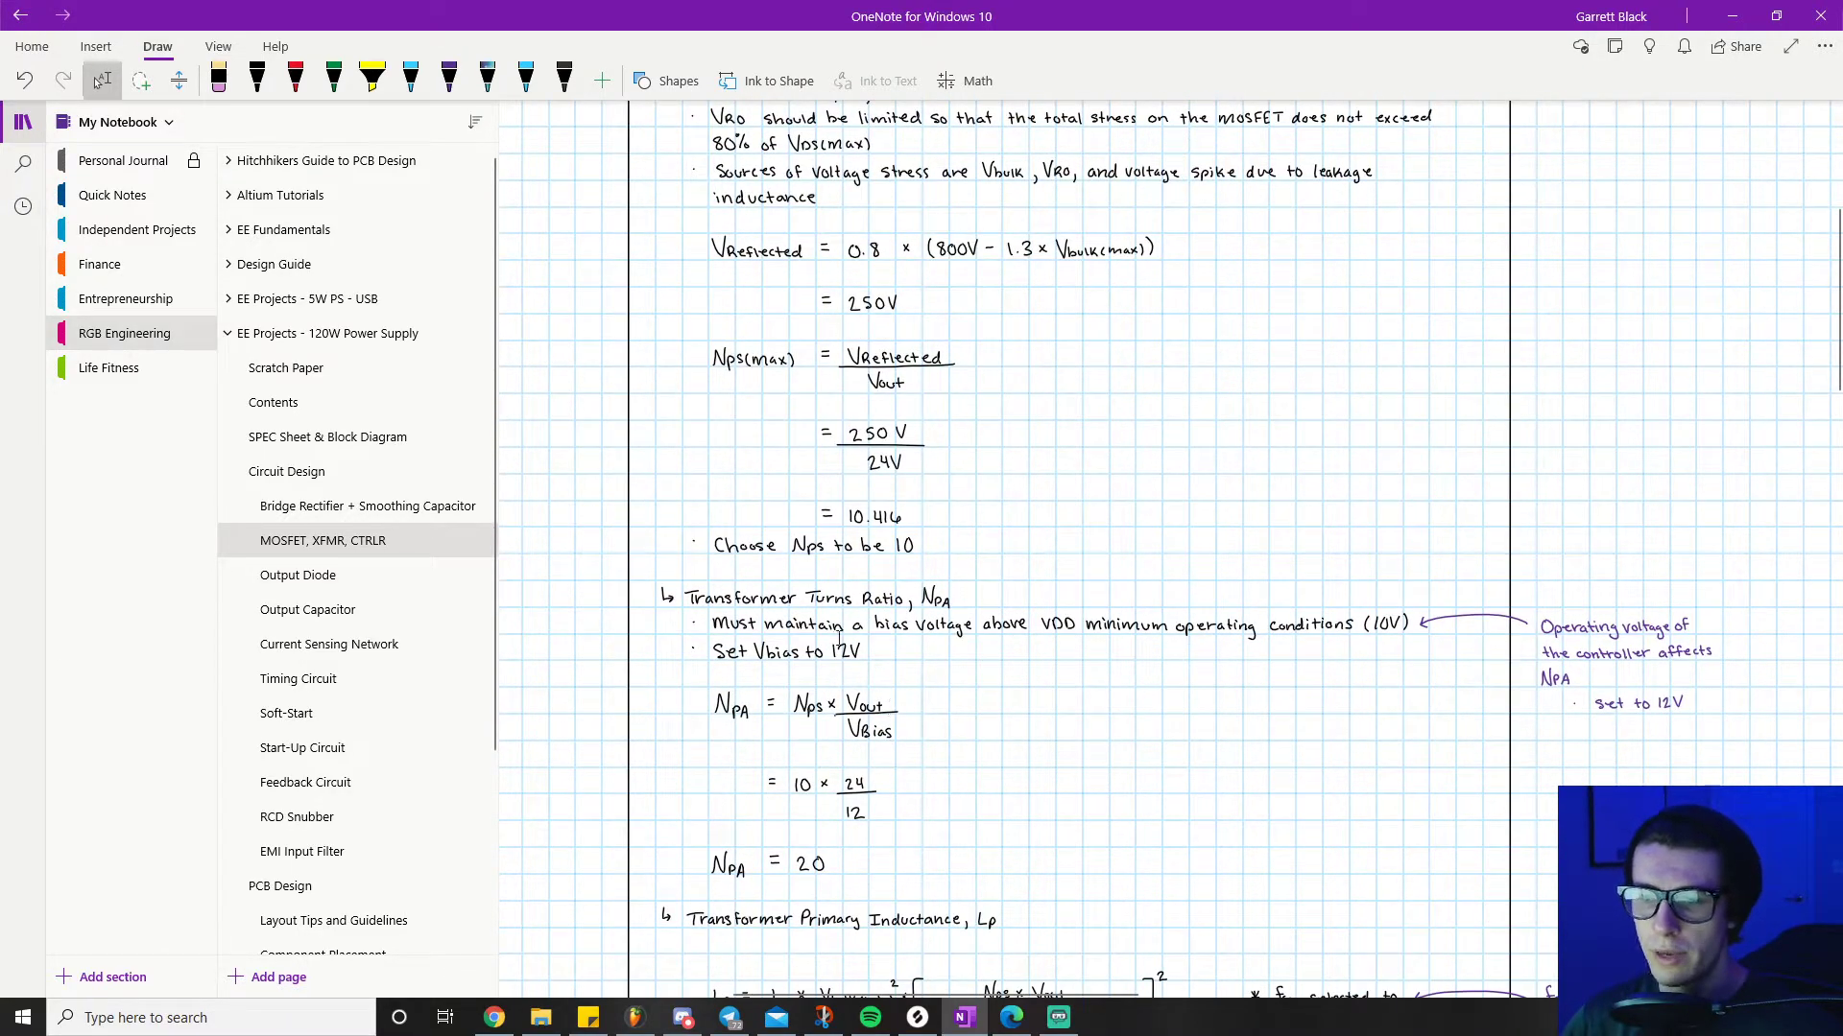
scroll(888, 684, up, 1)
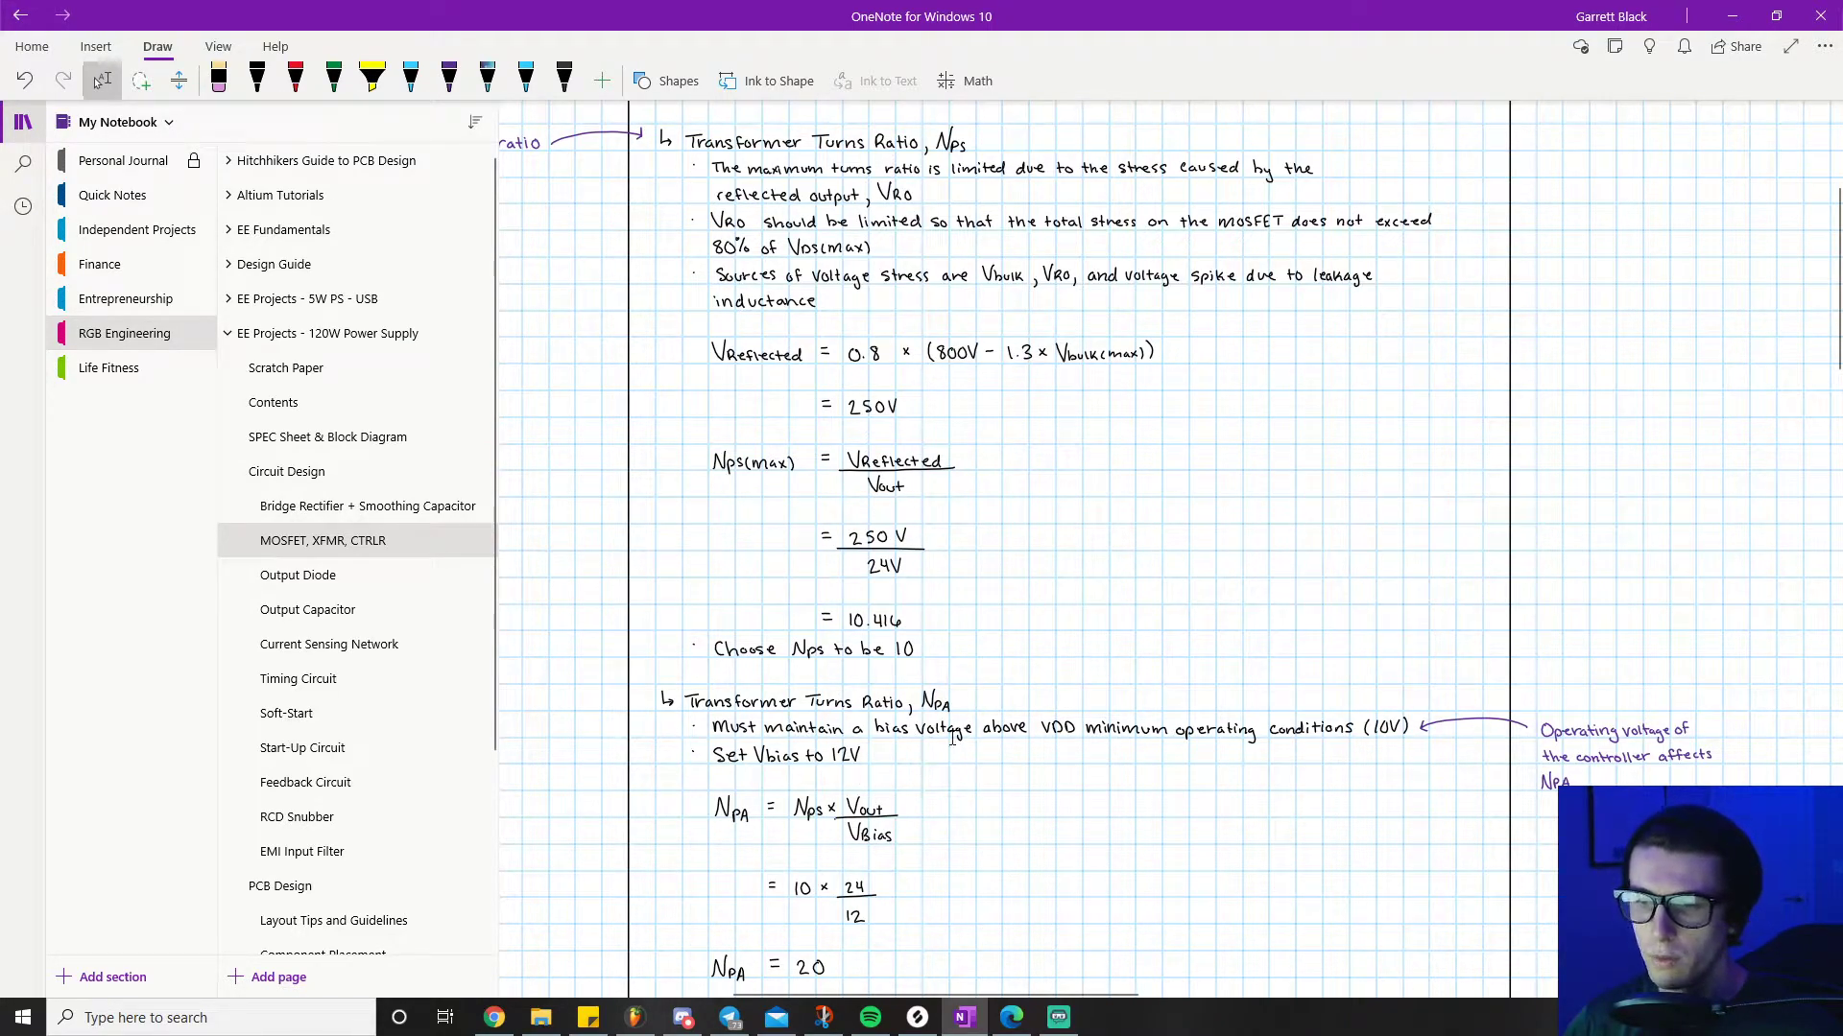
scroll(1001, 740, down, 1)
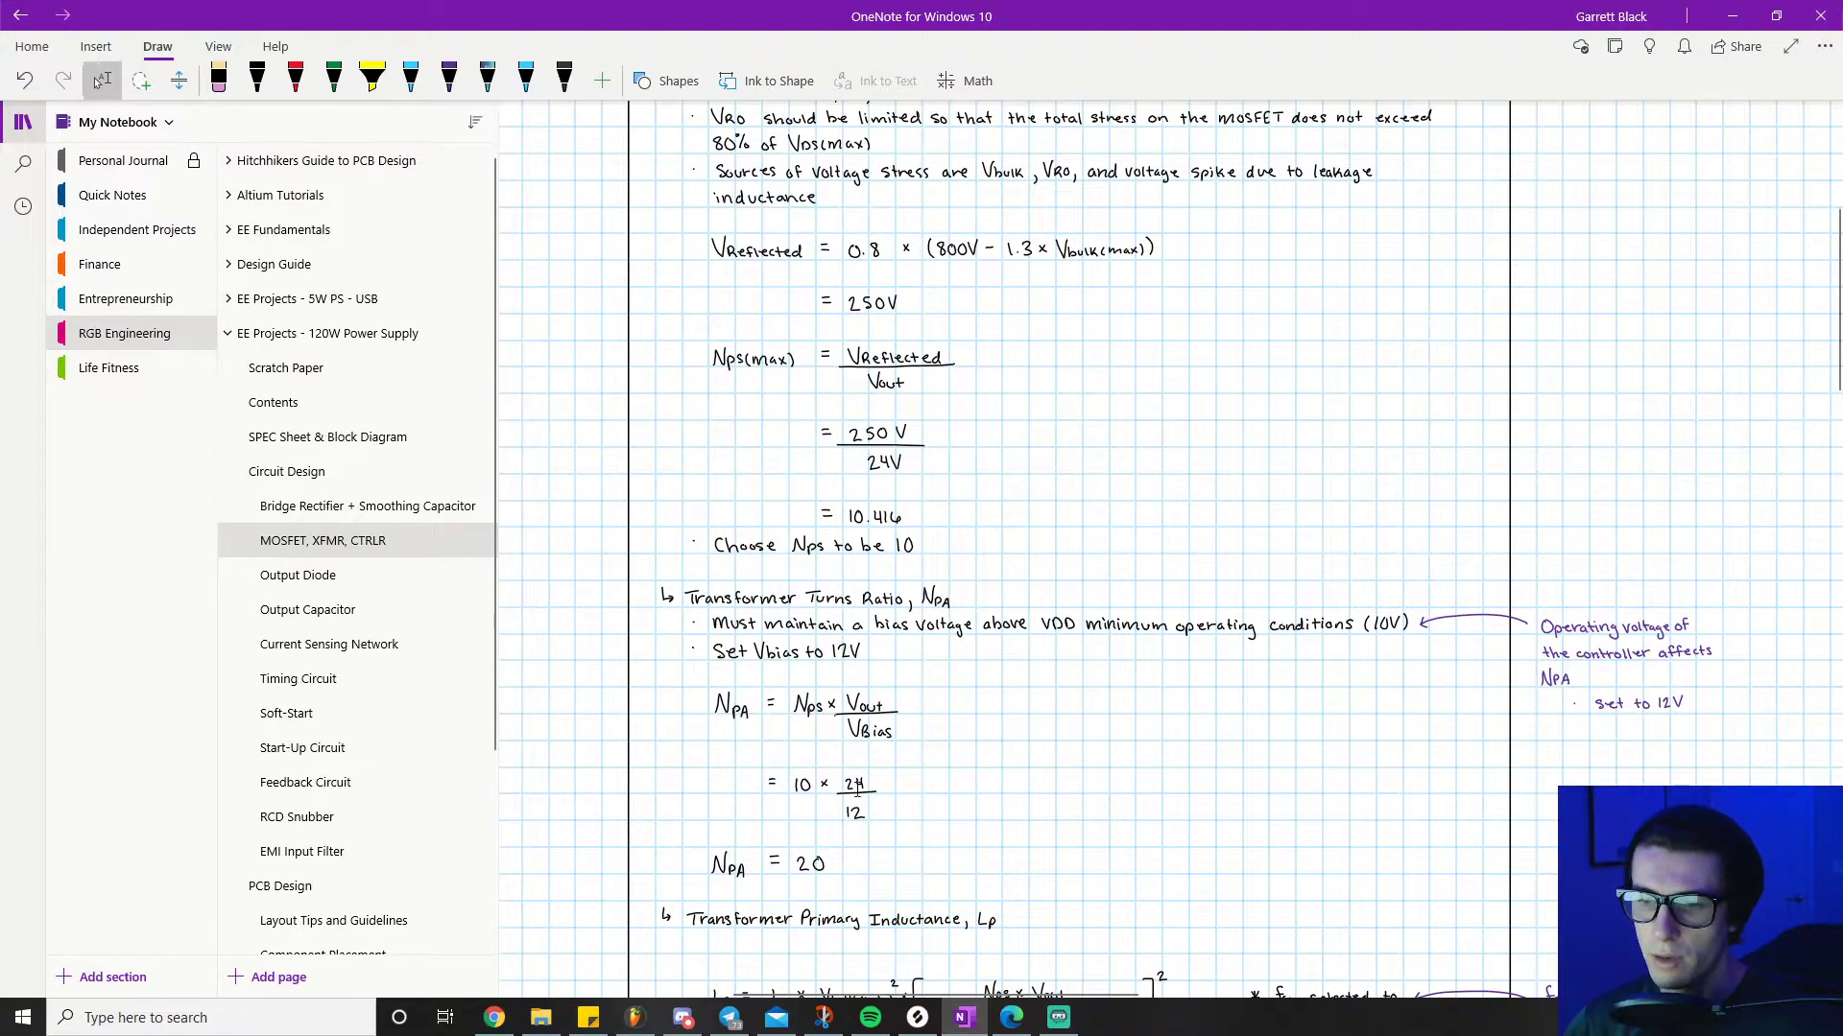
scroll(800, 784, down, 1)
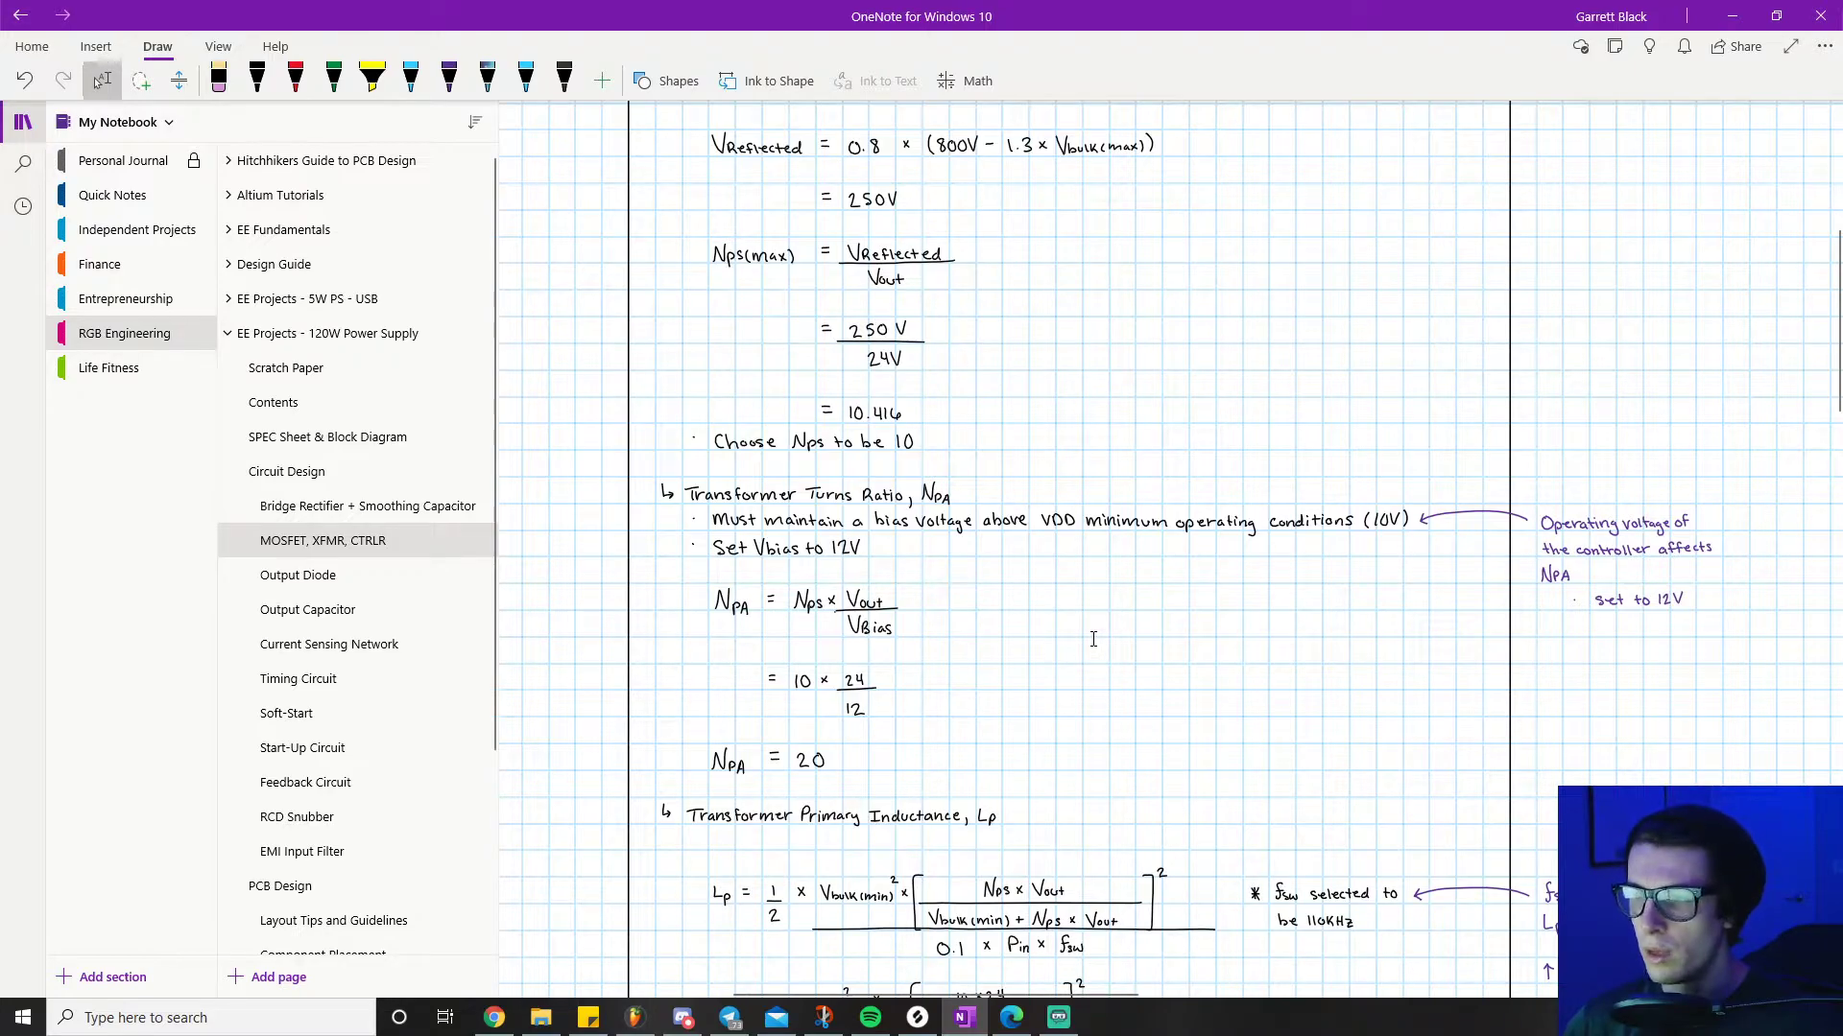
scroll(1094, 638, up, 5)
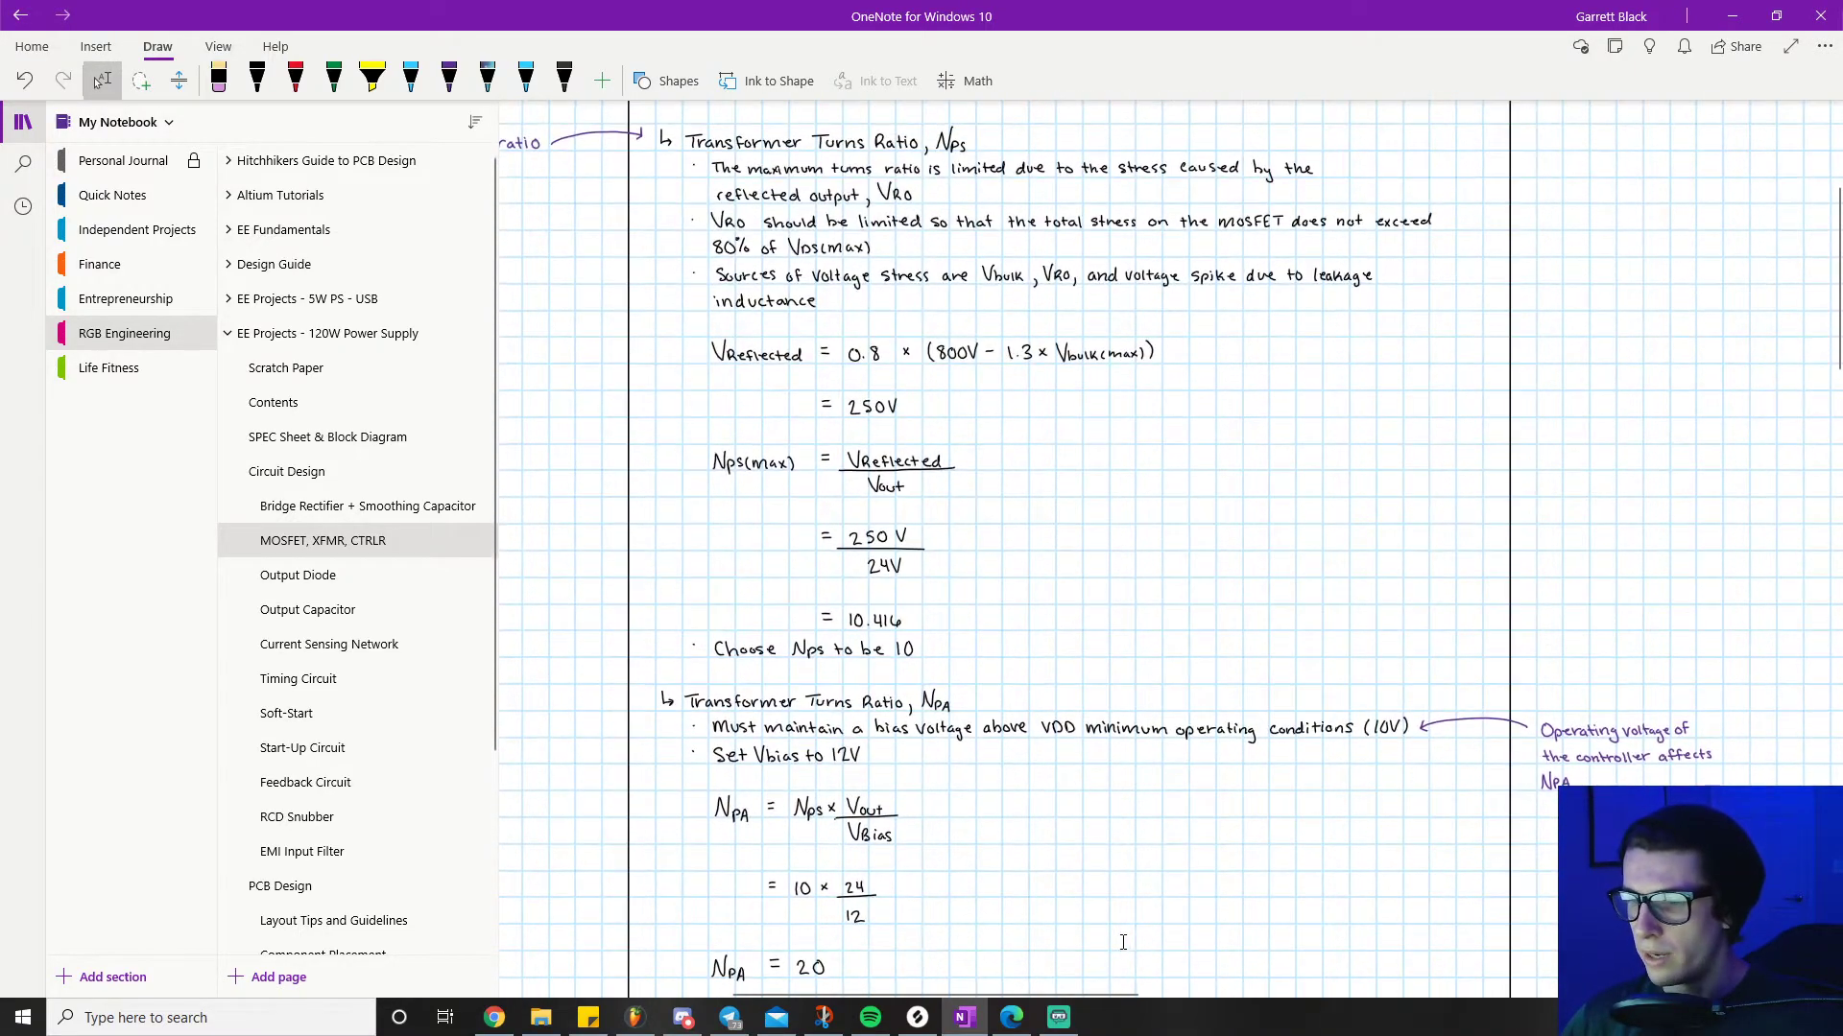
click(1251, 988)
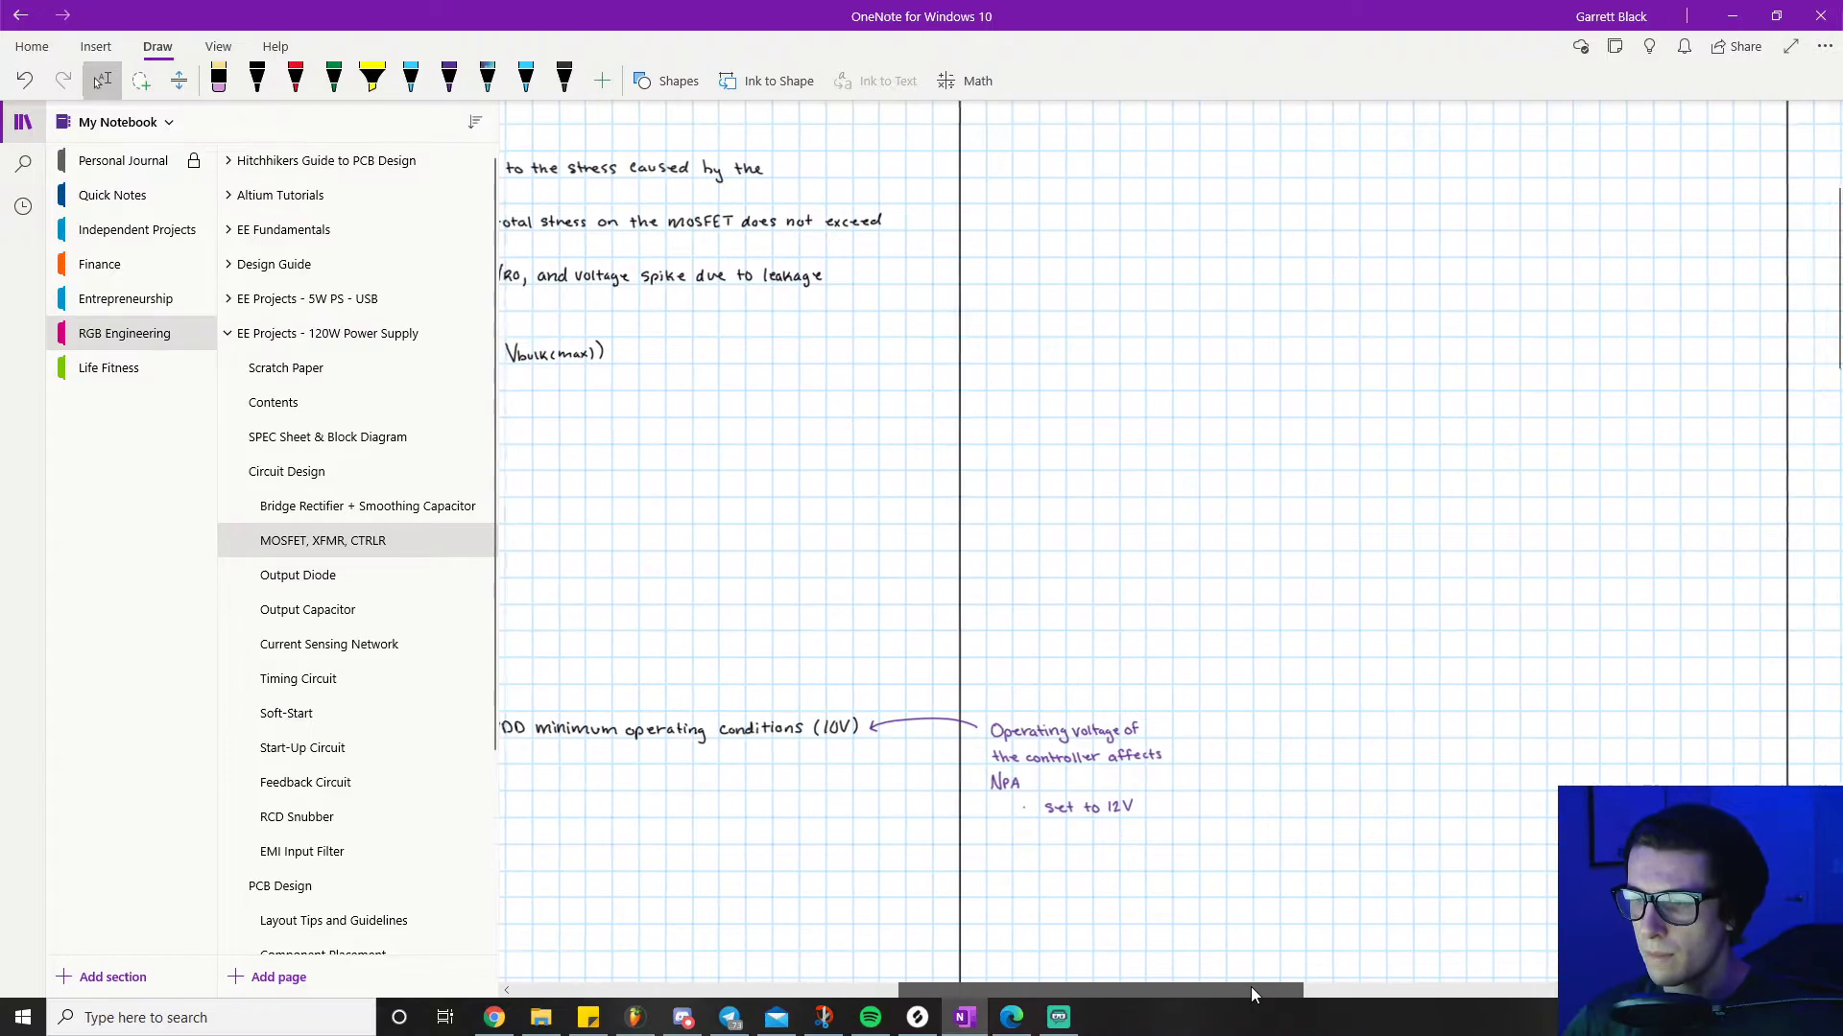
drag(1233, 988, 1270, 971)
scroll(1112, 697, up, 3)
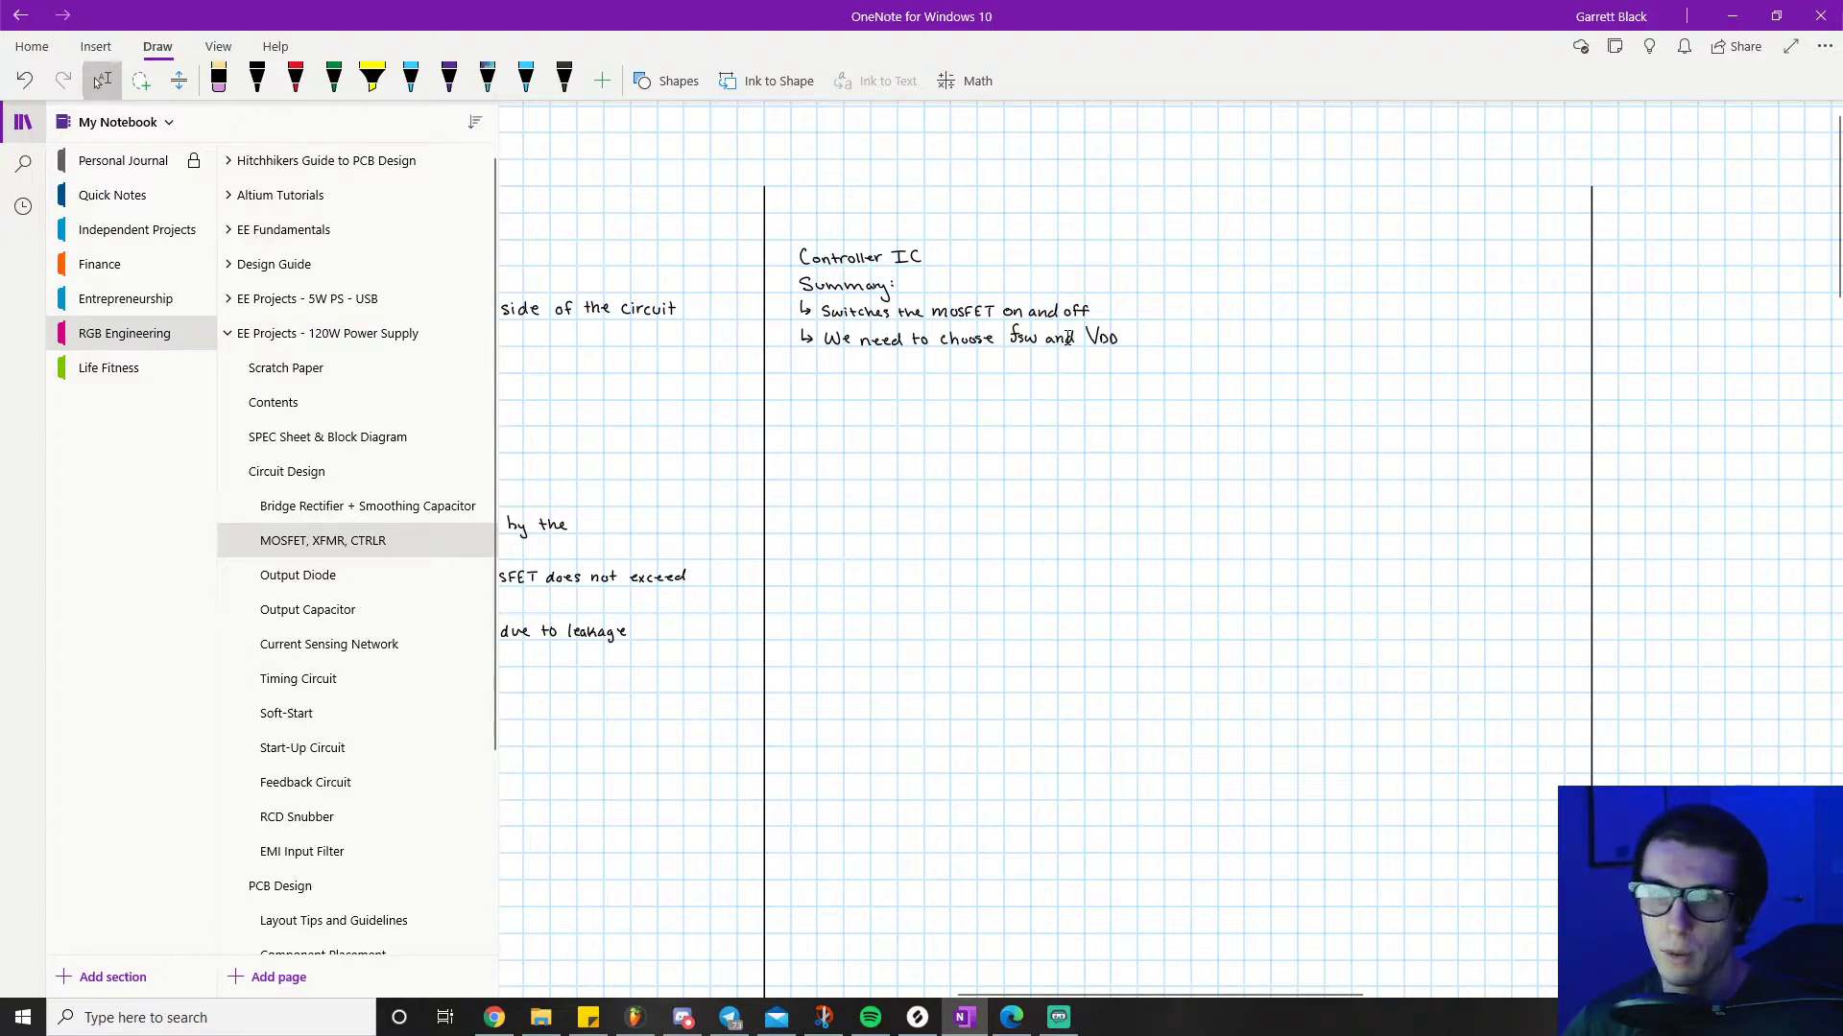
scroll(1036, 451, down, 5)
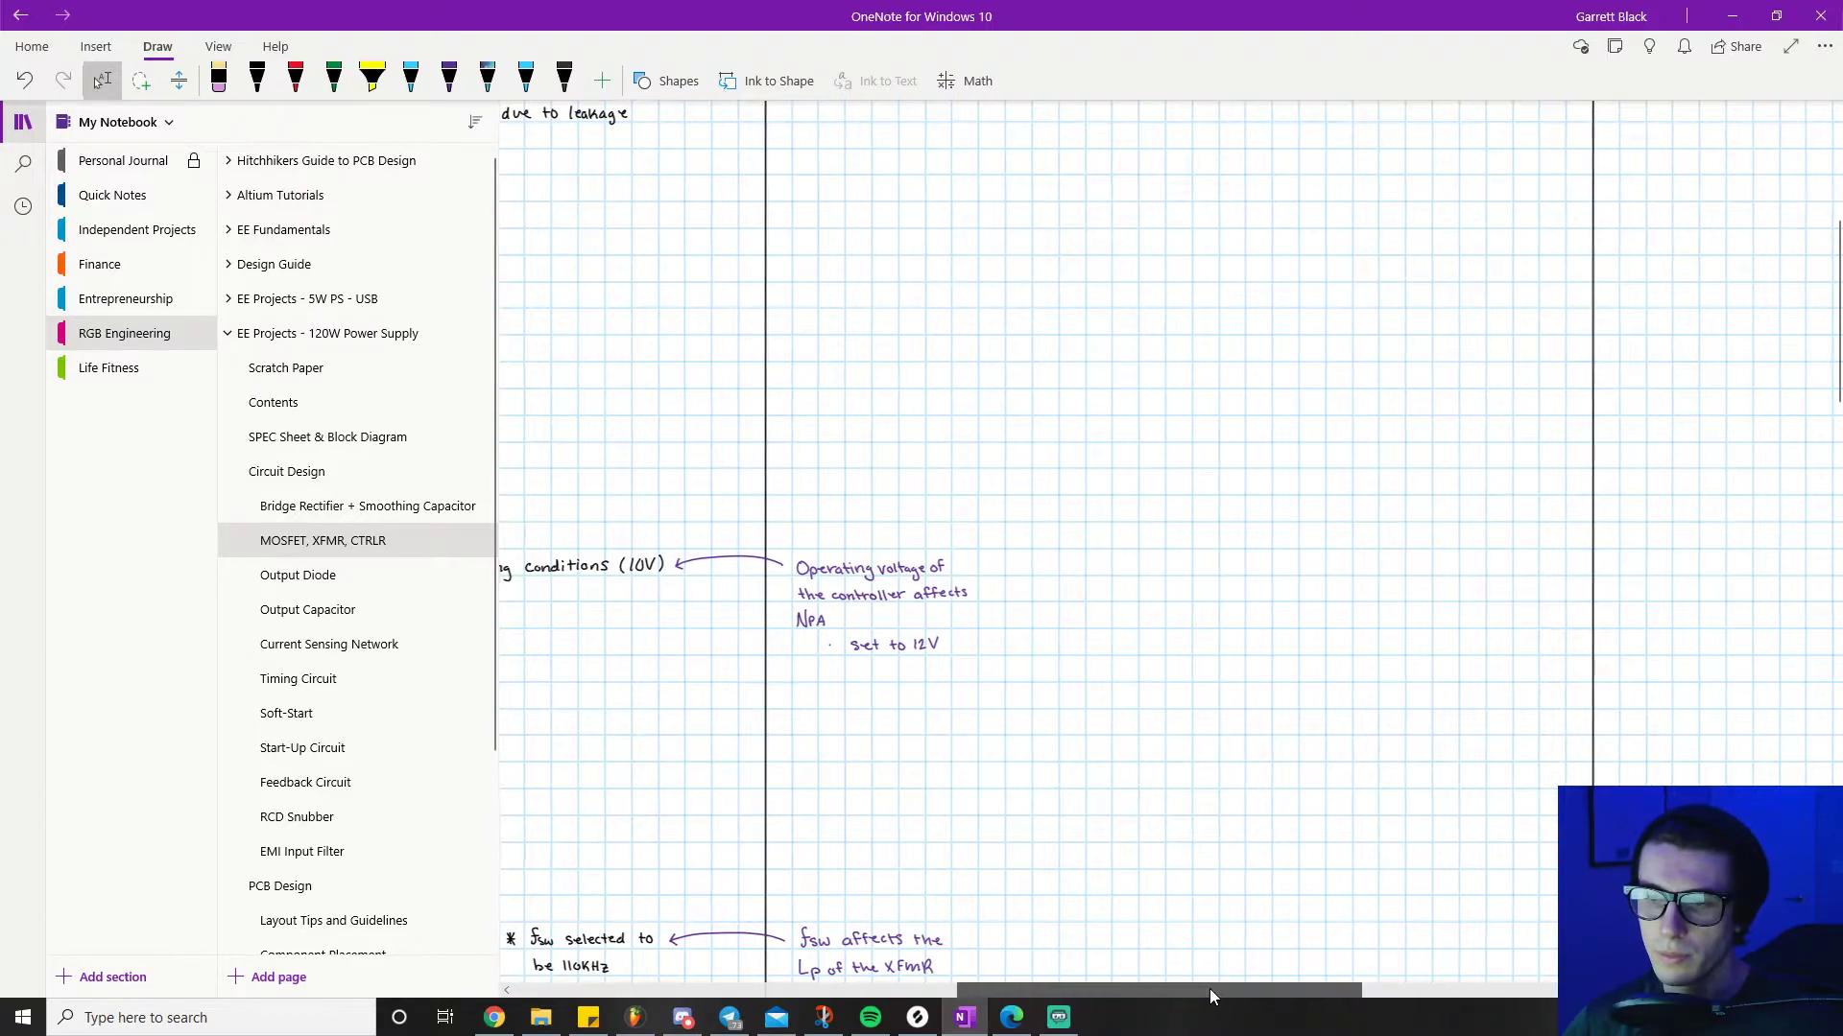
drag(1209, 989, 1123, 988)
scroll(1288, 489, up, 5)
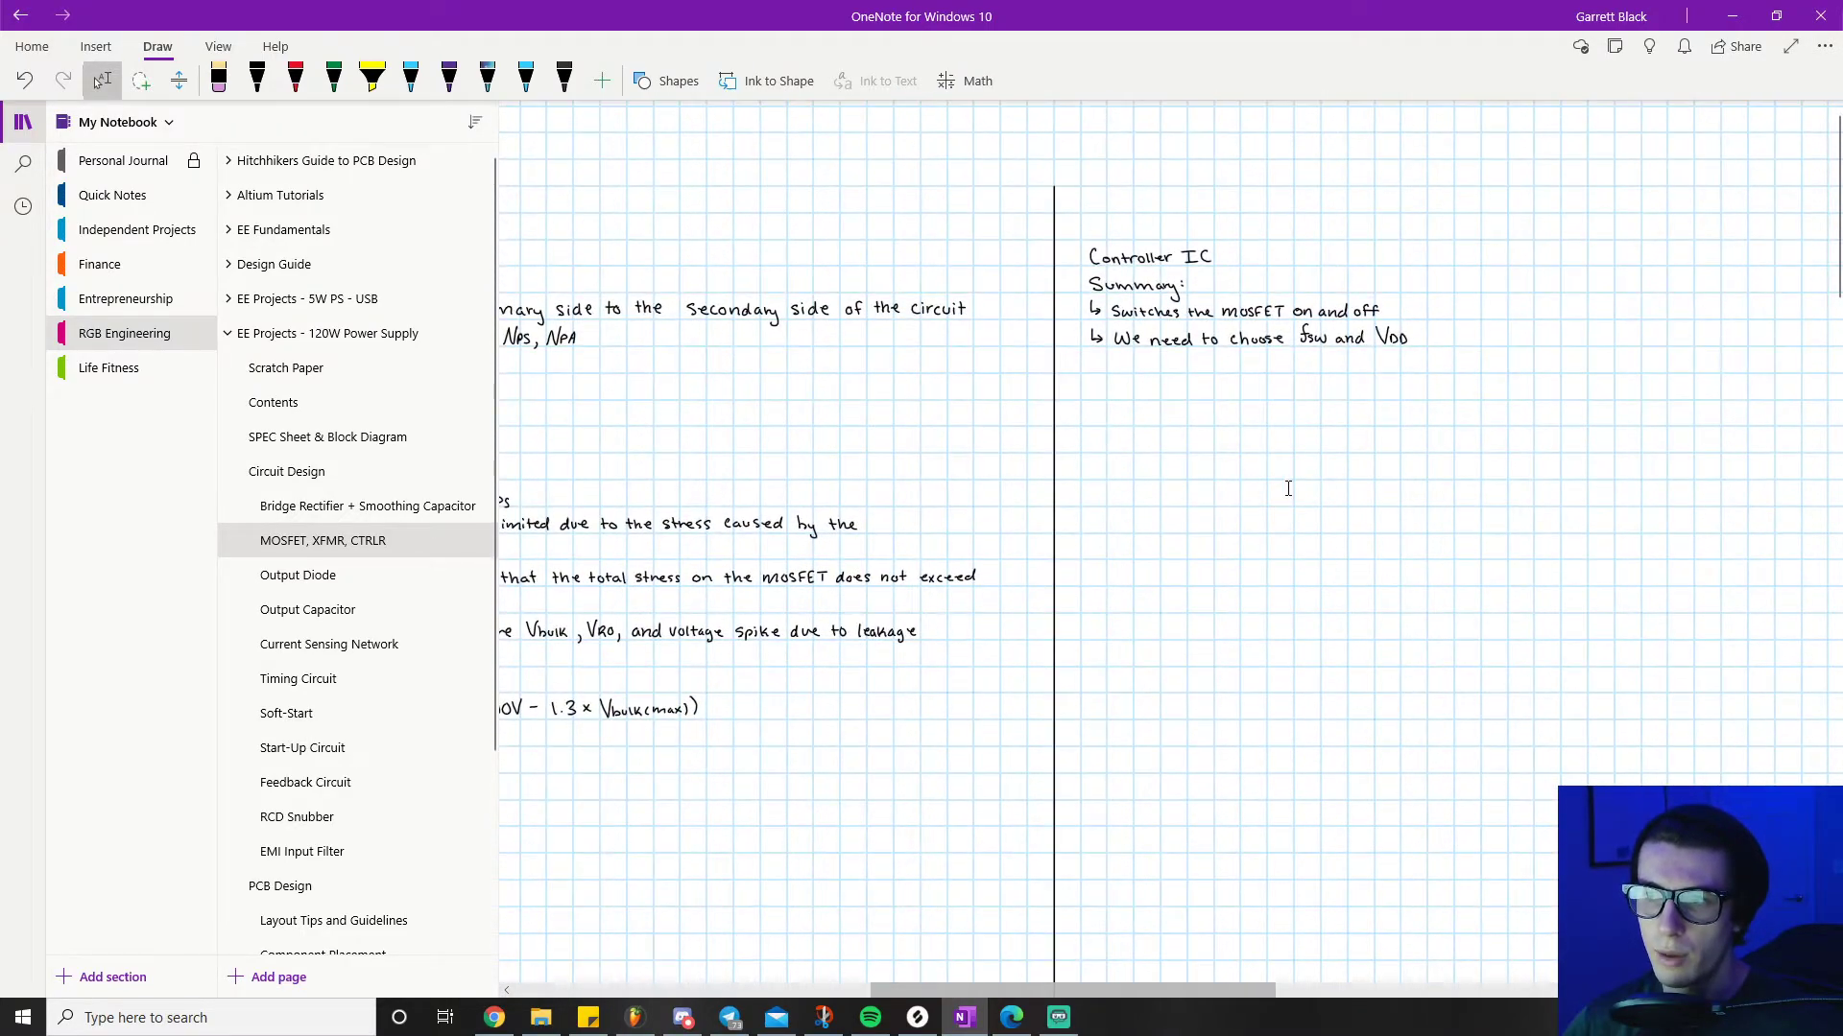
scroll(1197, 465, down, 4)
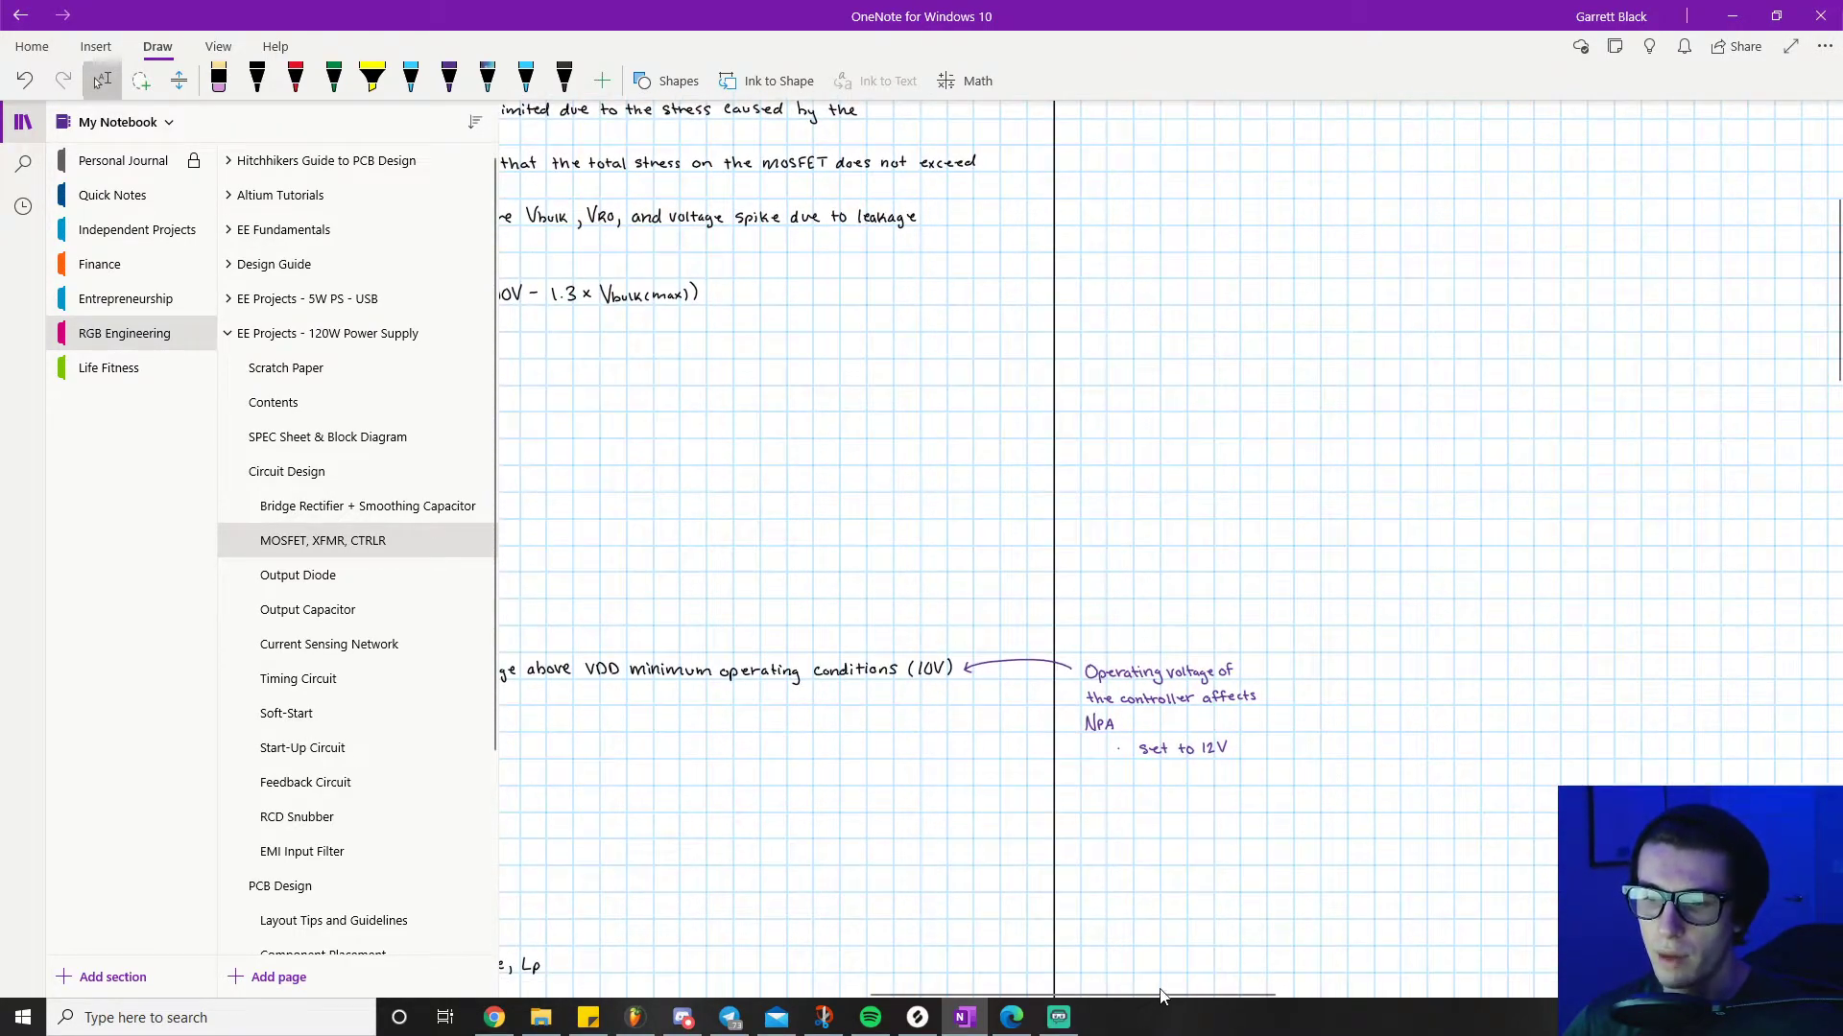
drag(1160, 991, 1050, 970)
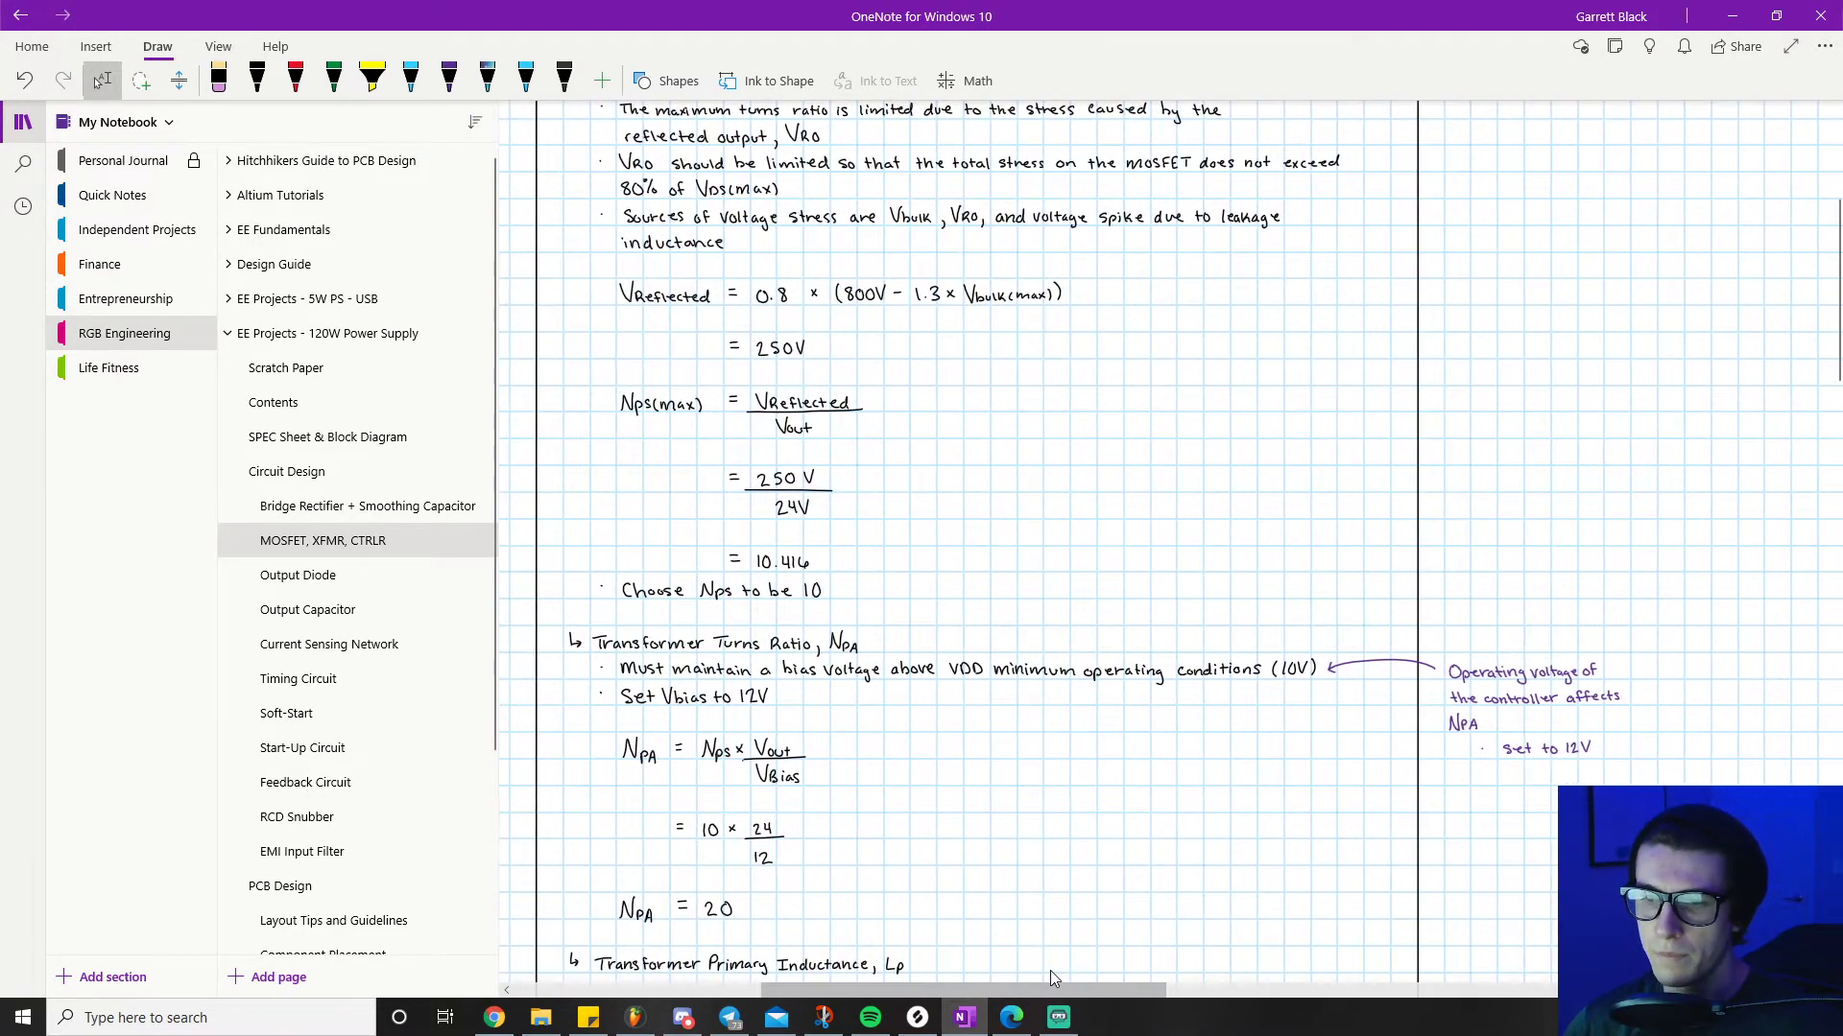
scroll(1131, 510, down, 2)
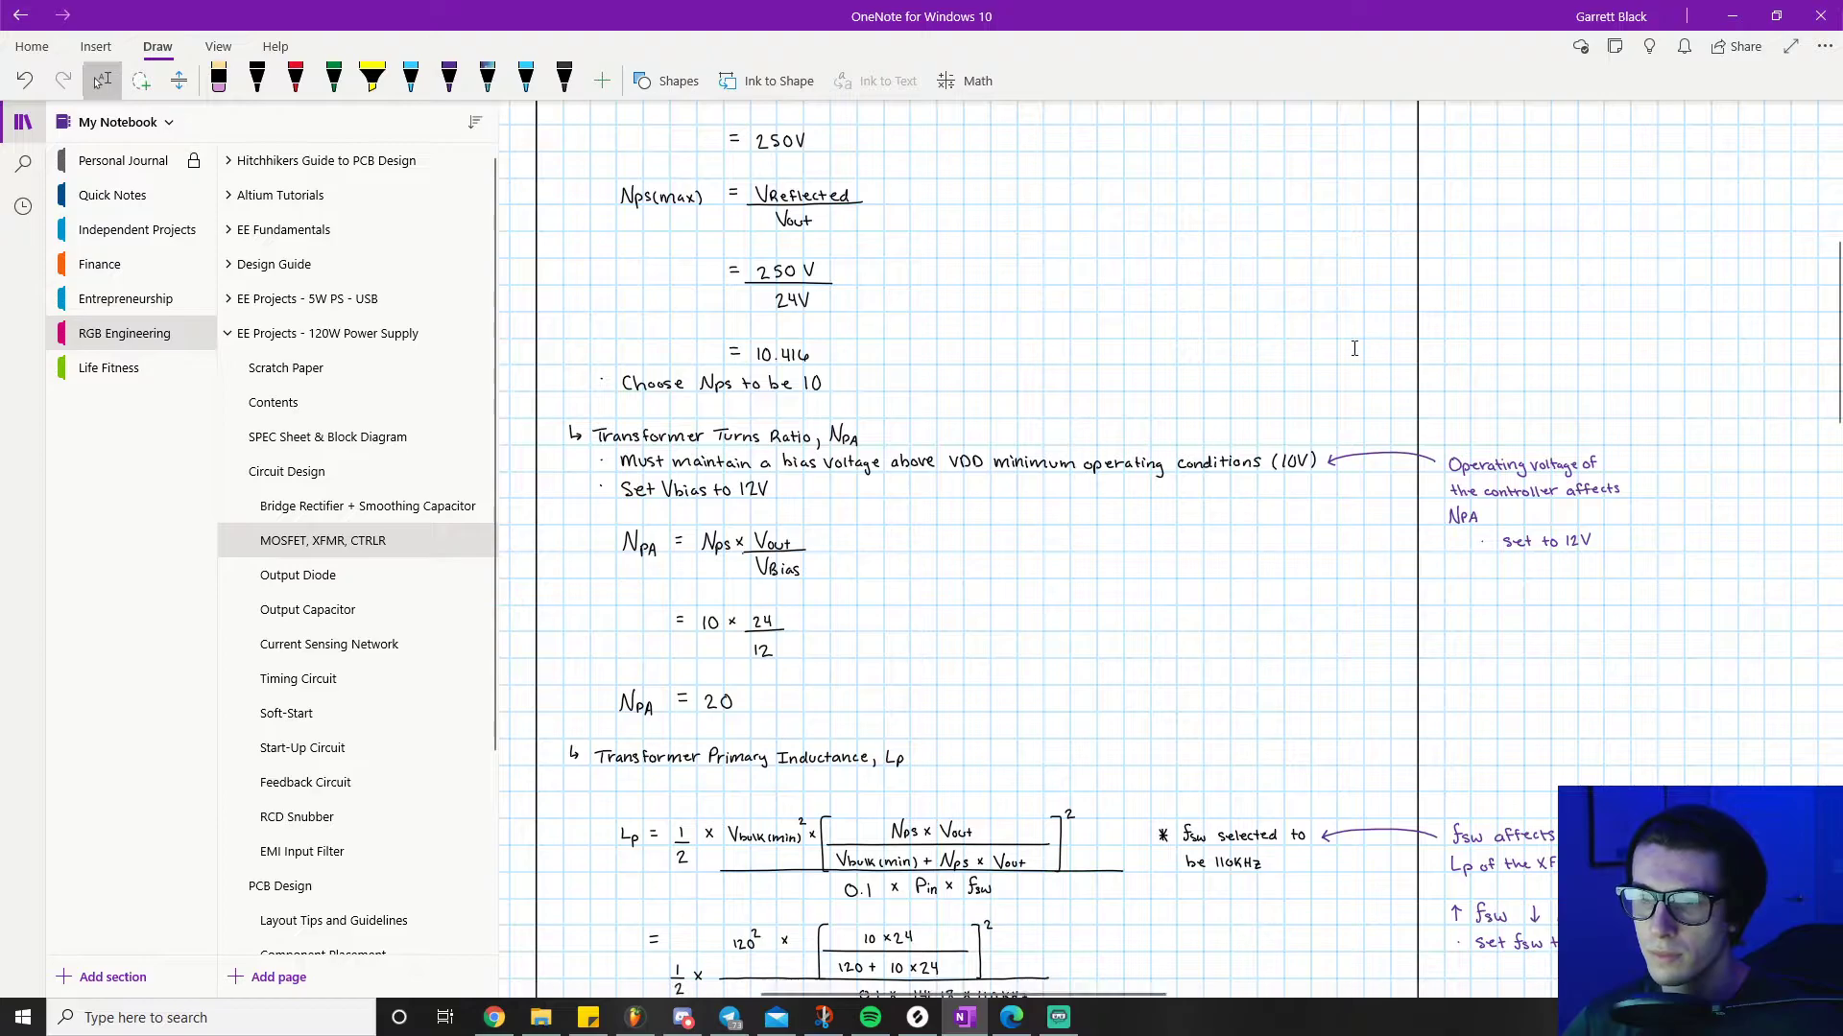
scroll(942, 527, down, 2)
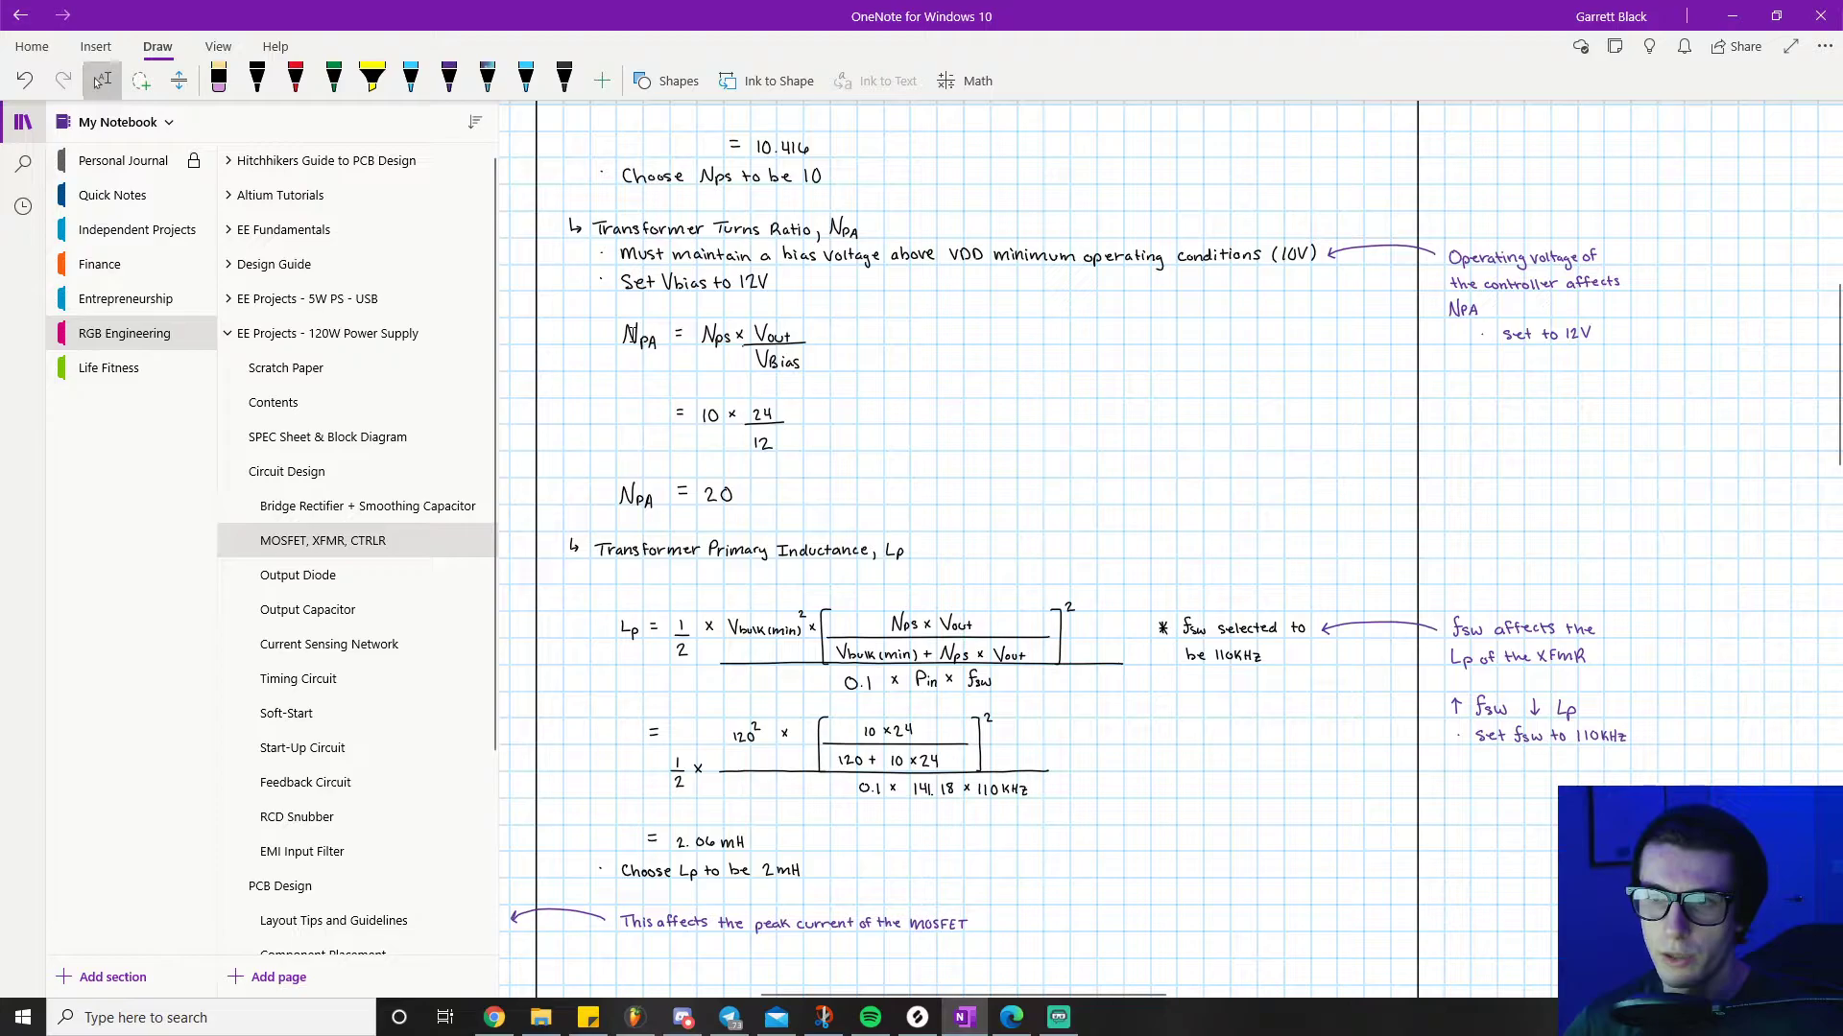
scroll(671, 331, up, 8)
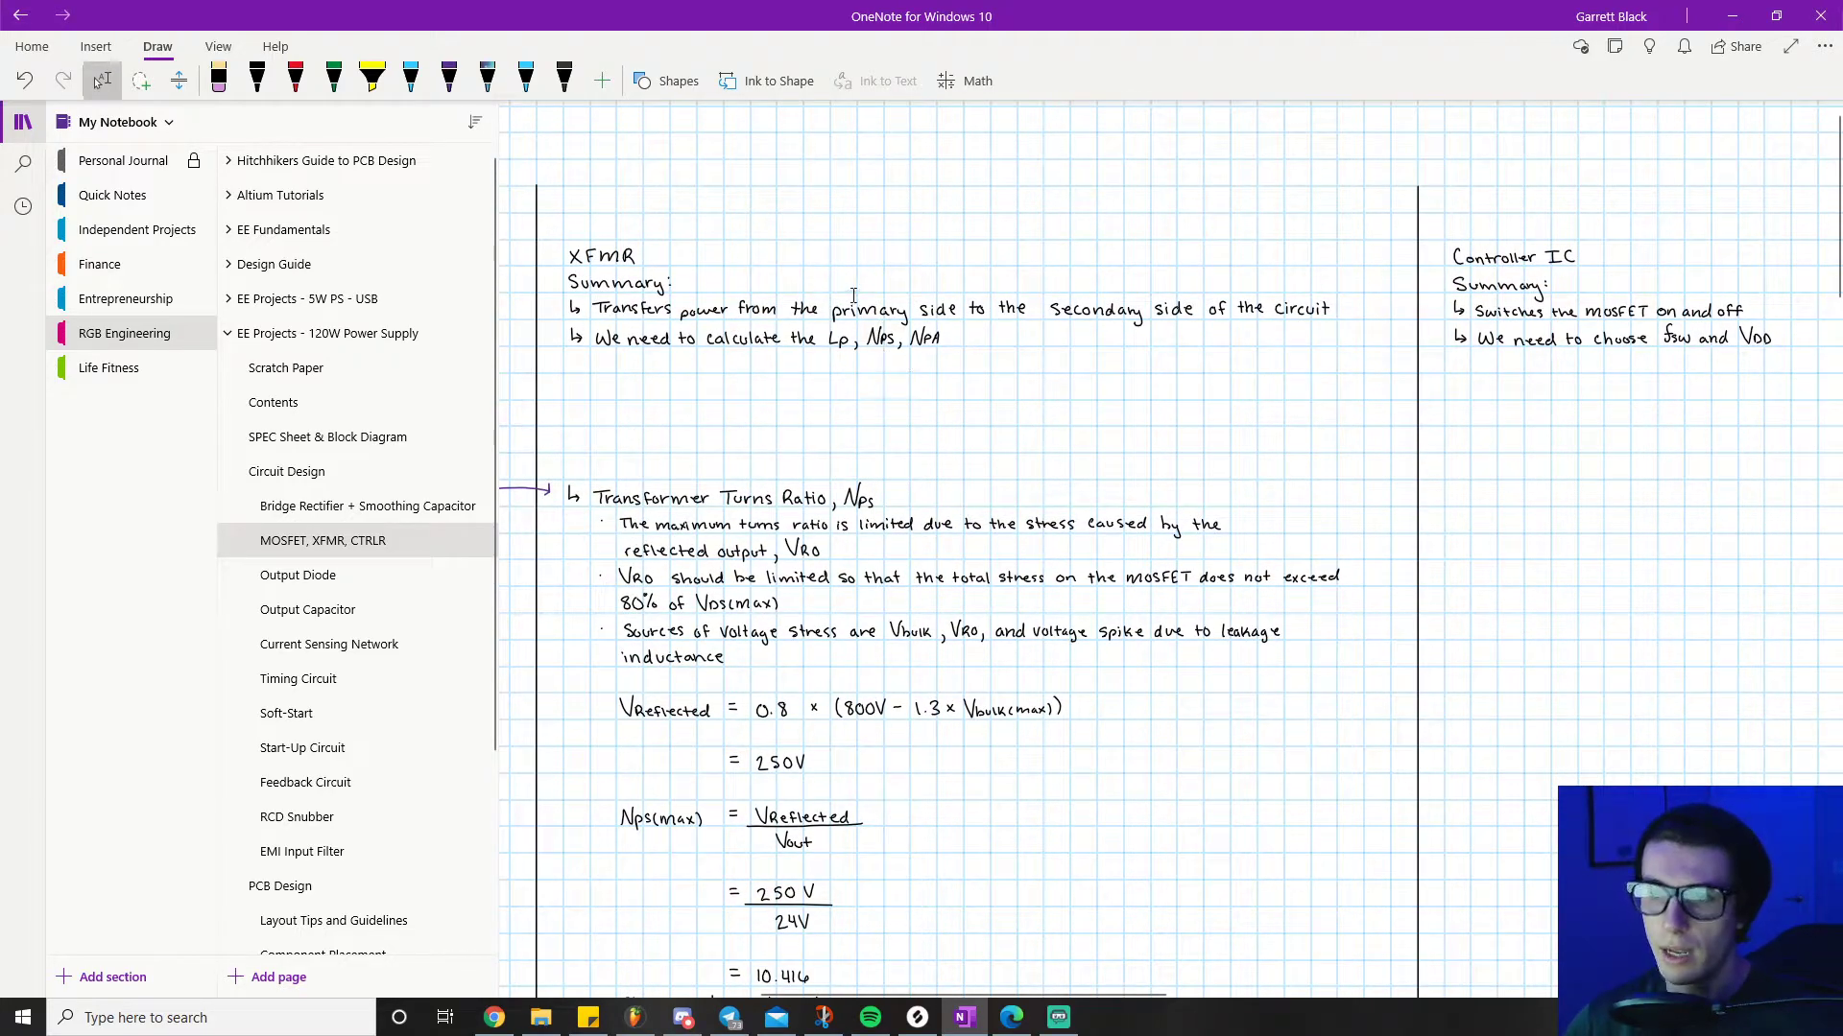
scroll(840, 340, down, 5)
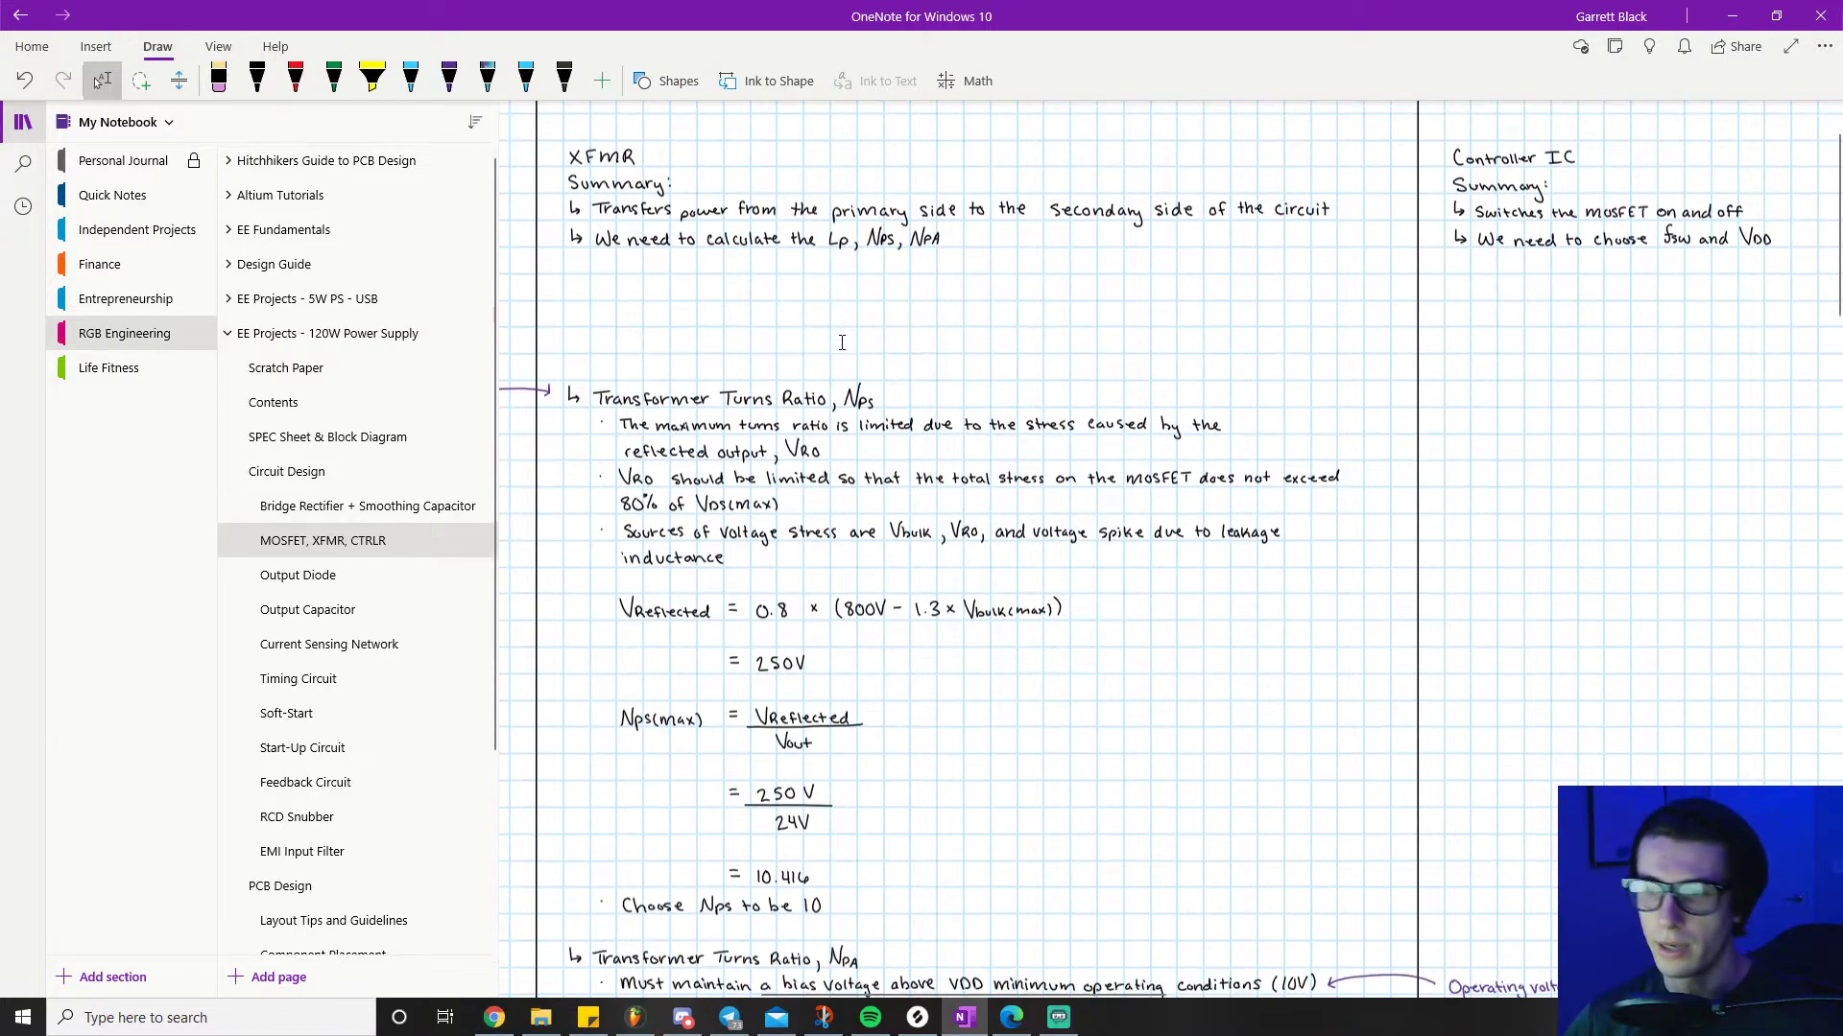
scroll(898, 556, down, 4)
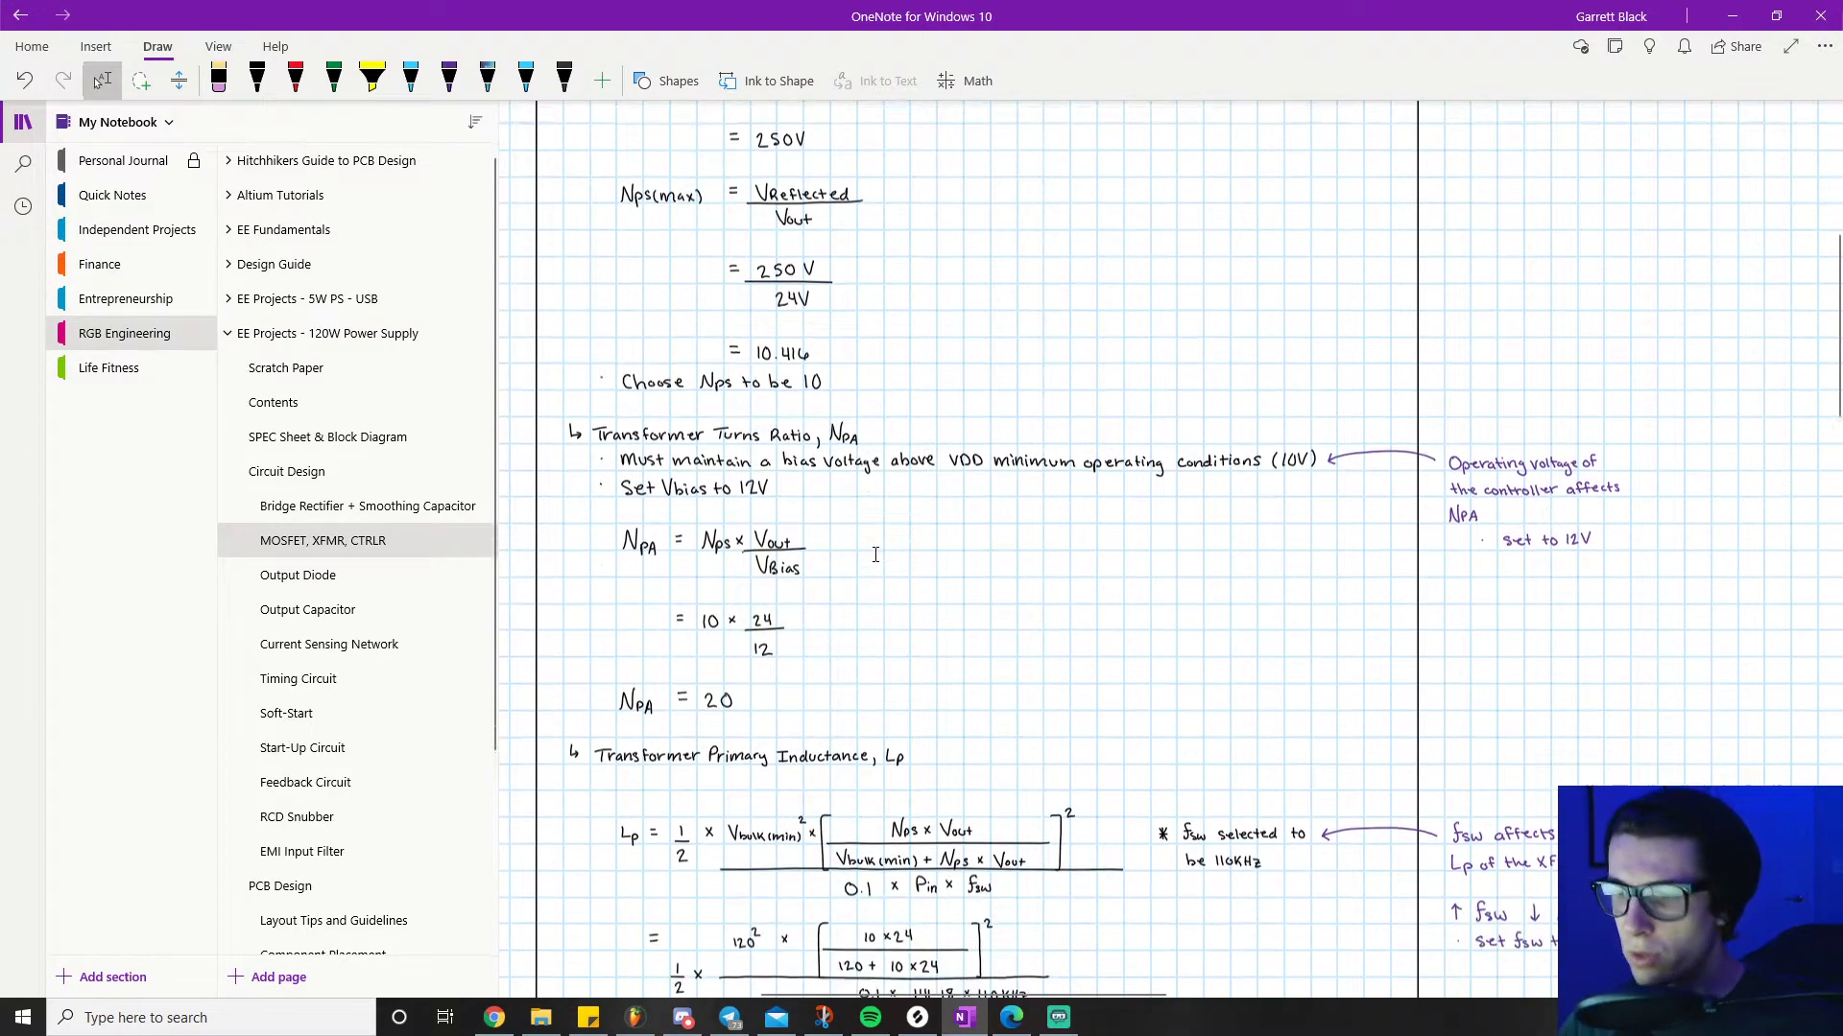
scroll(684, 562, up, 1)
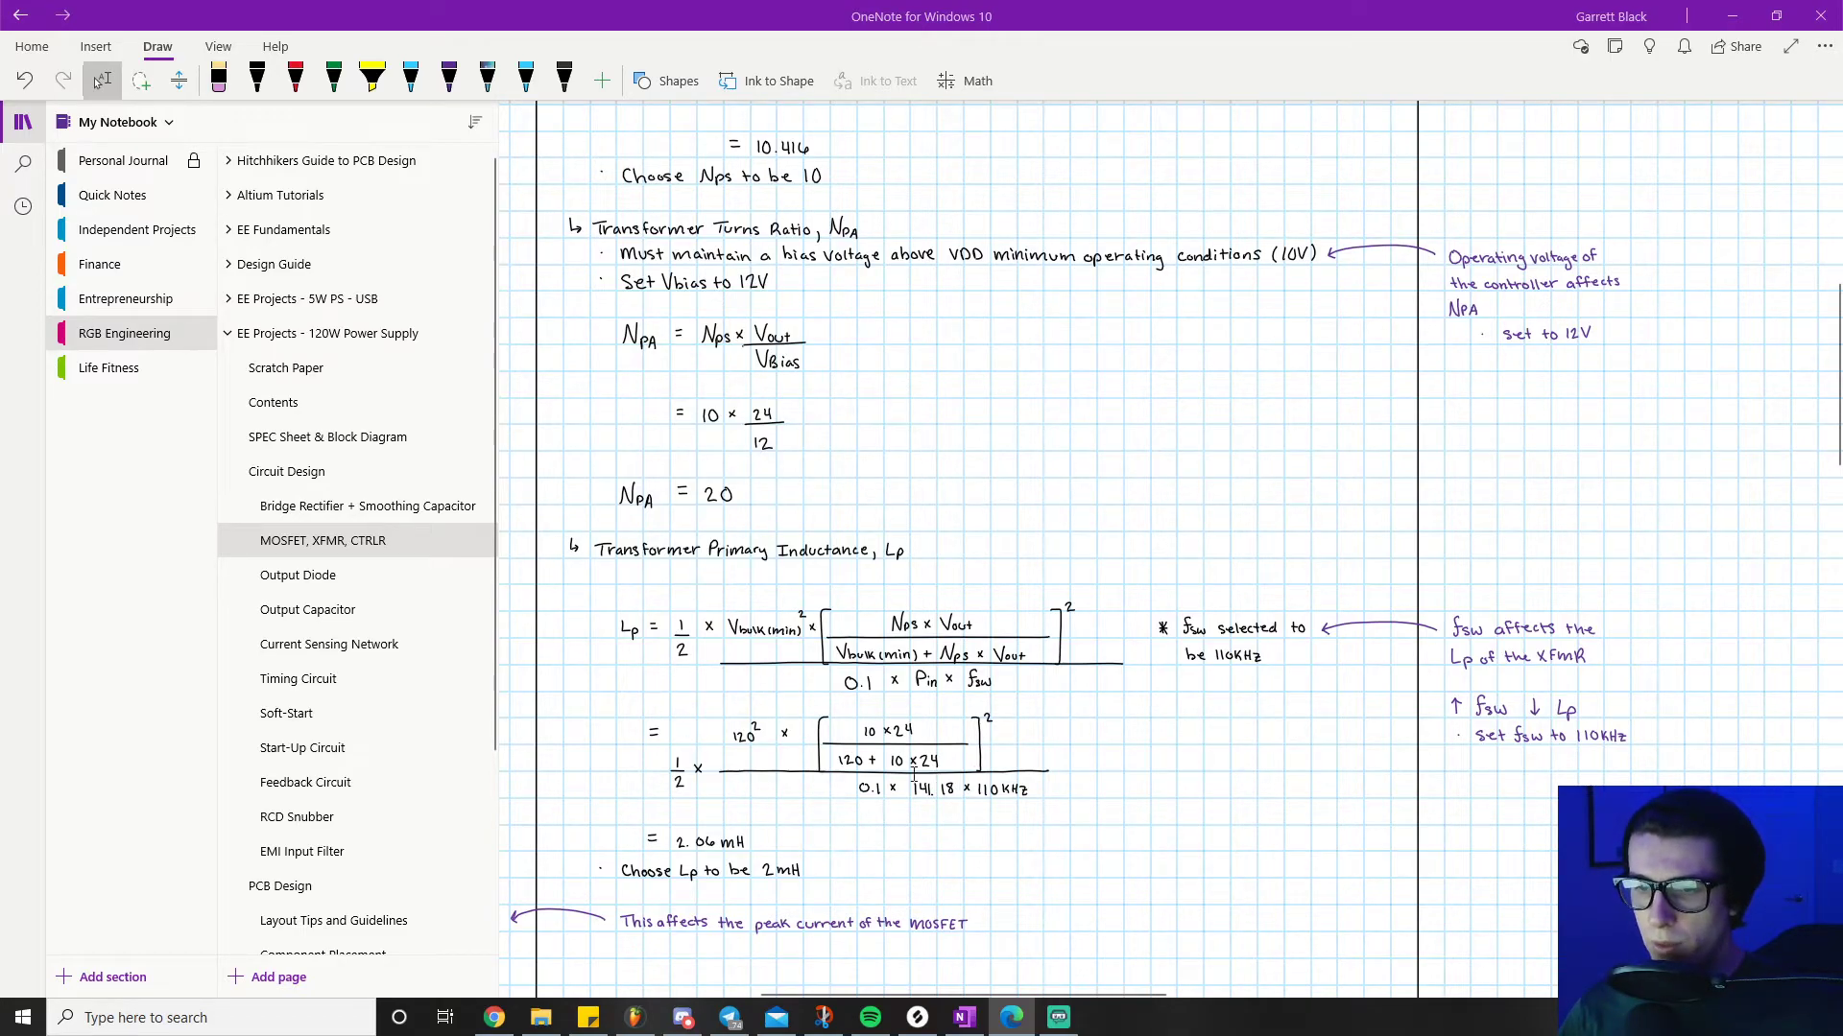
Step: Scroll down to the Transformer Primary Inductance, Lp working and its MOSFET peak-current note
scroll(913, 775, down, 2)
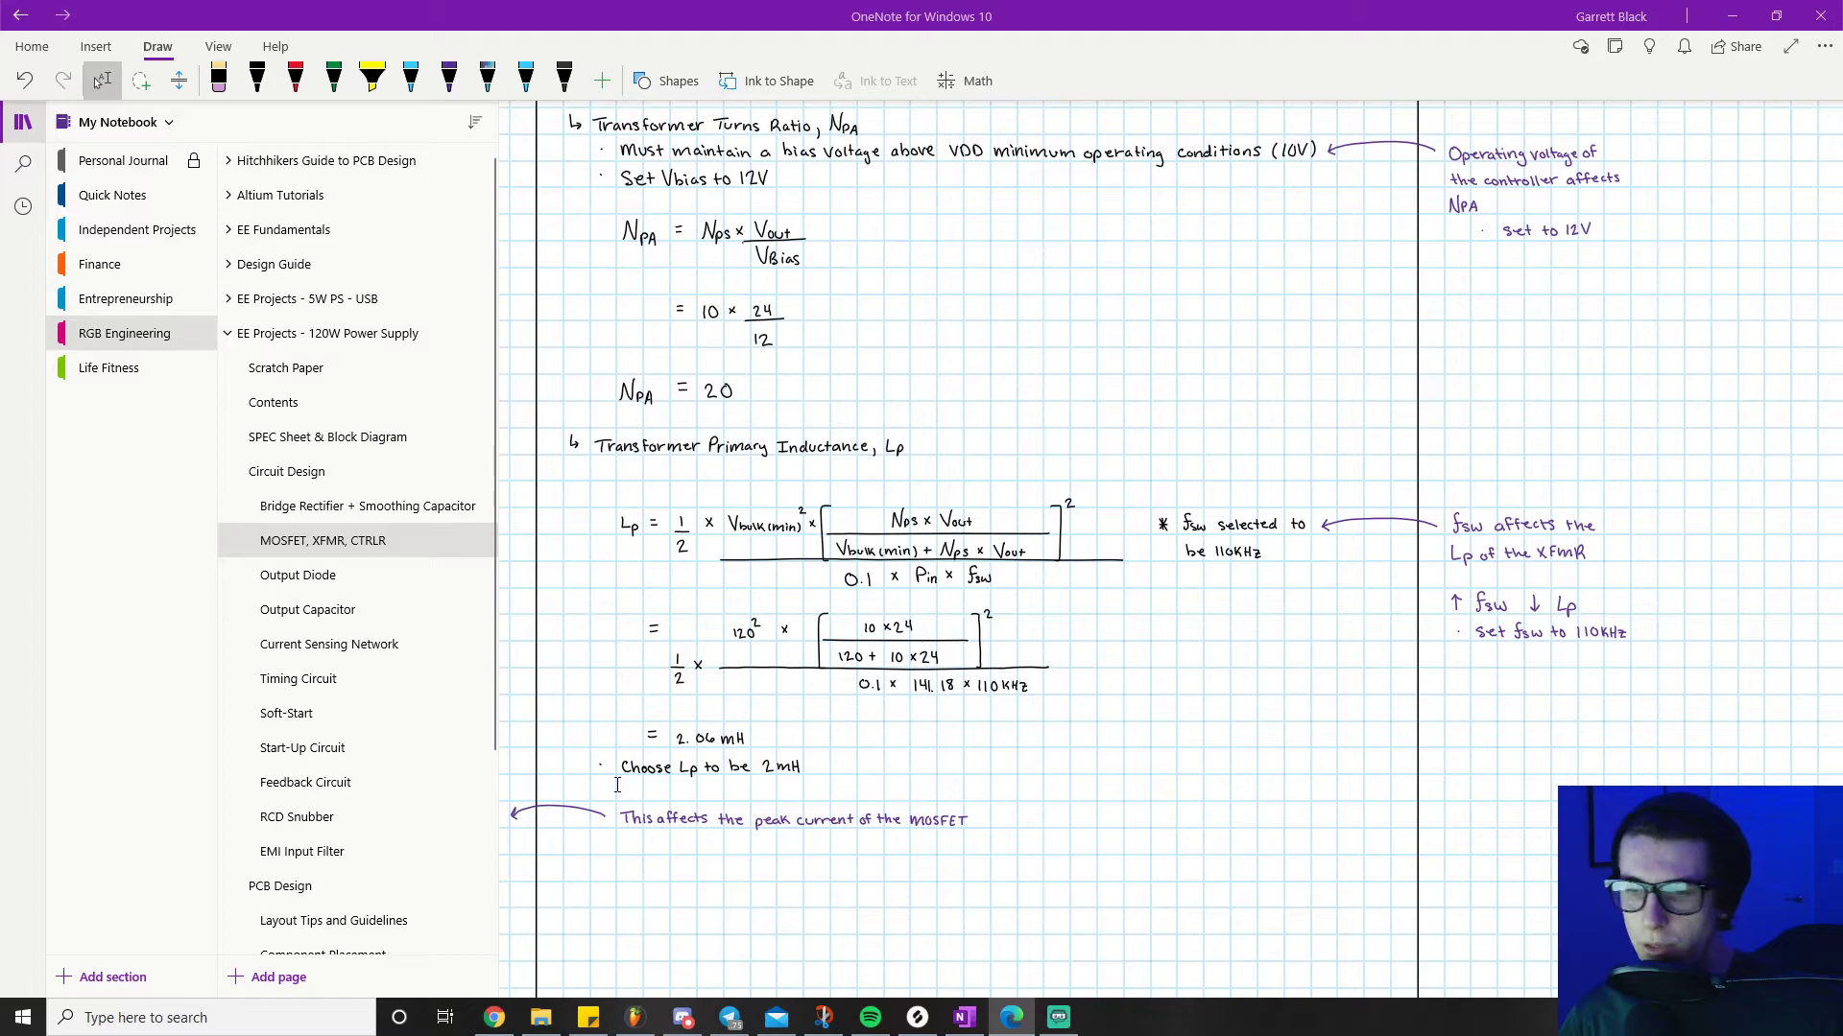
scroll(711, 782, down, 2)
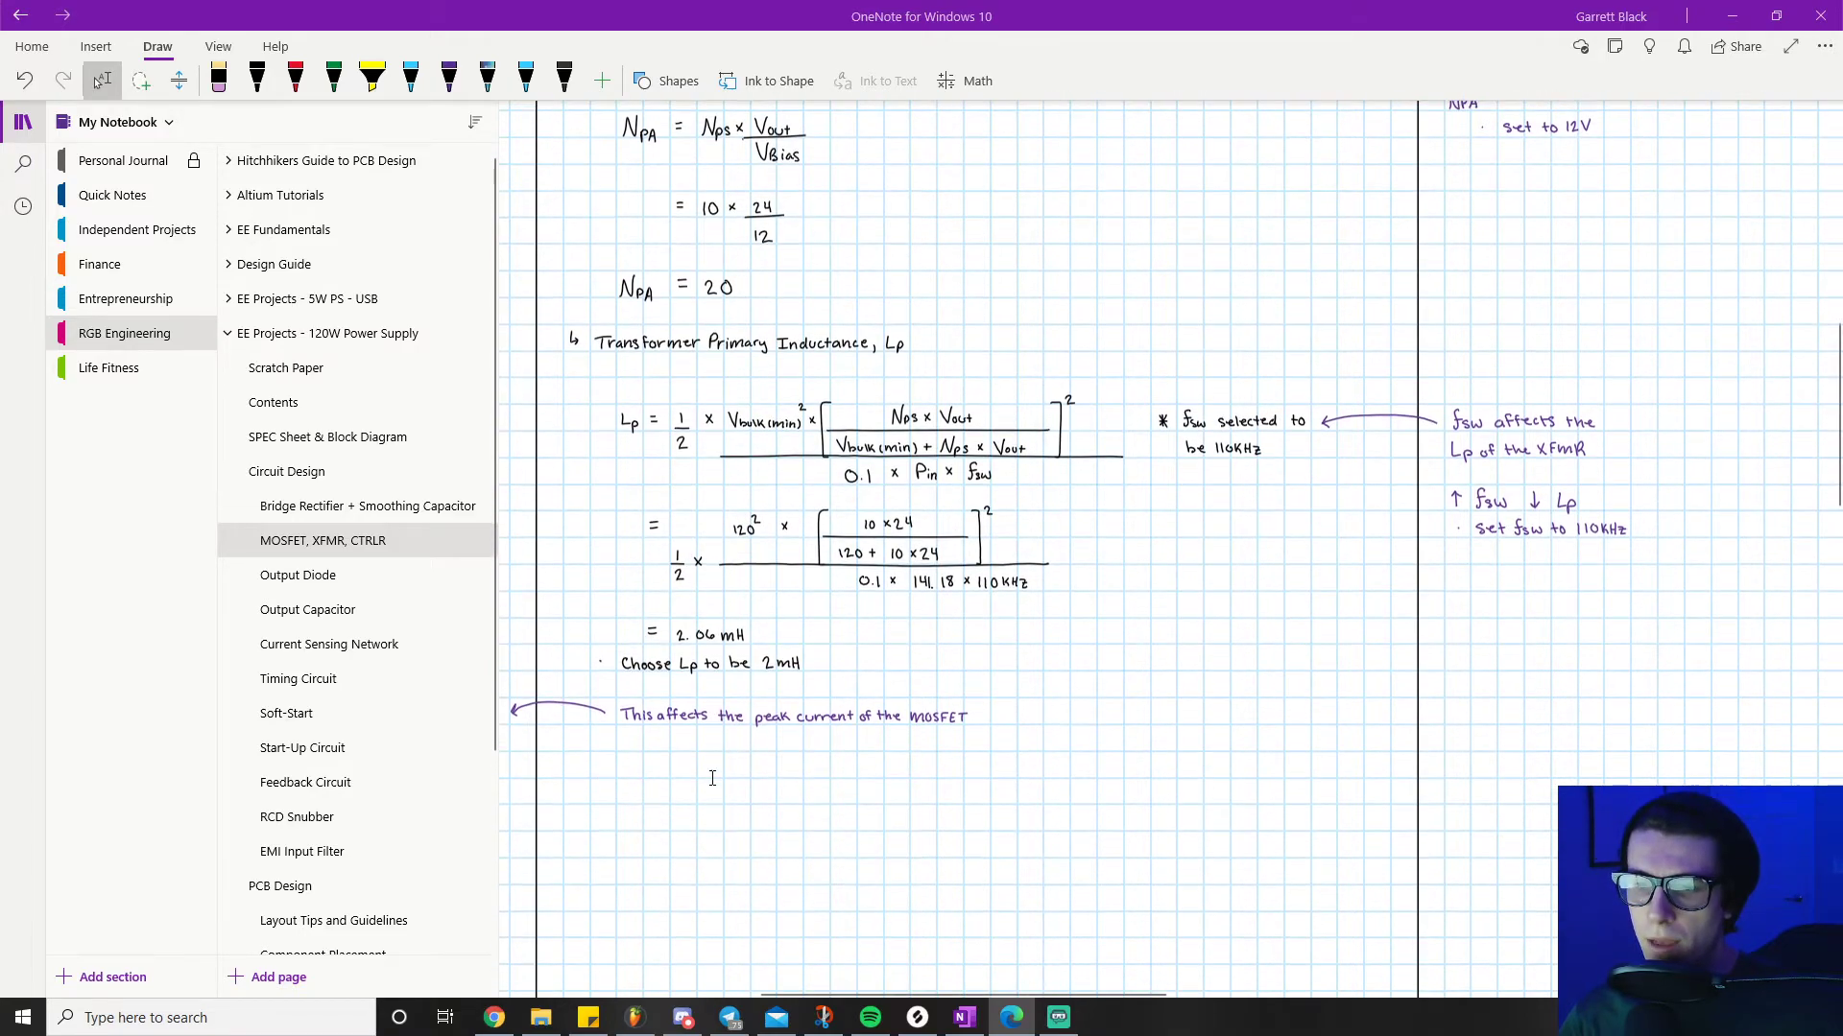
scroll(708, 523, up, 20)
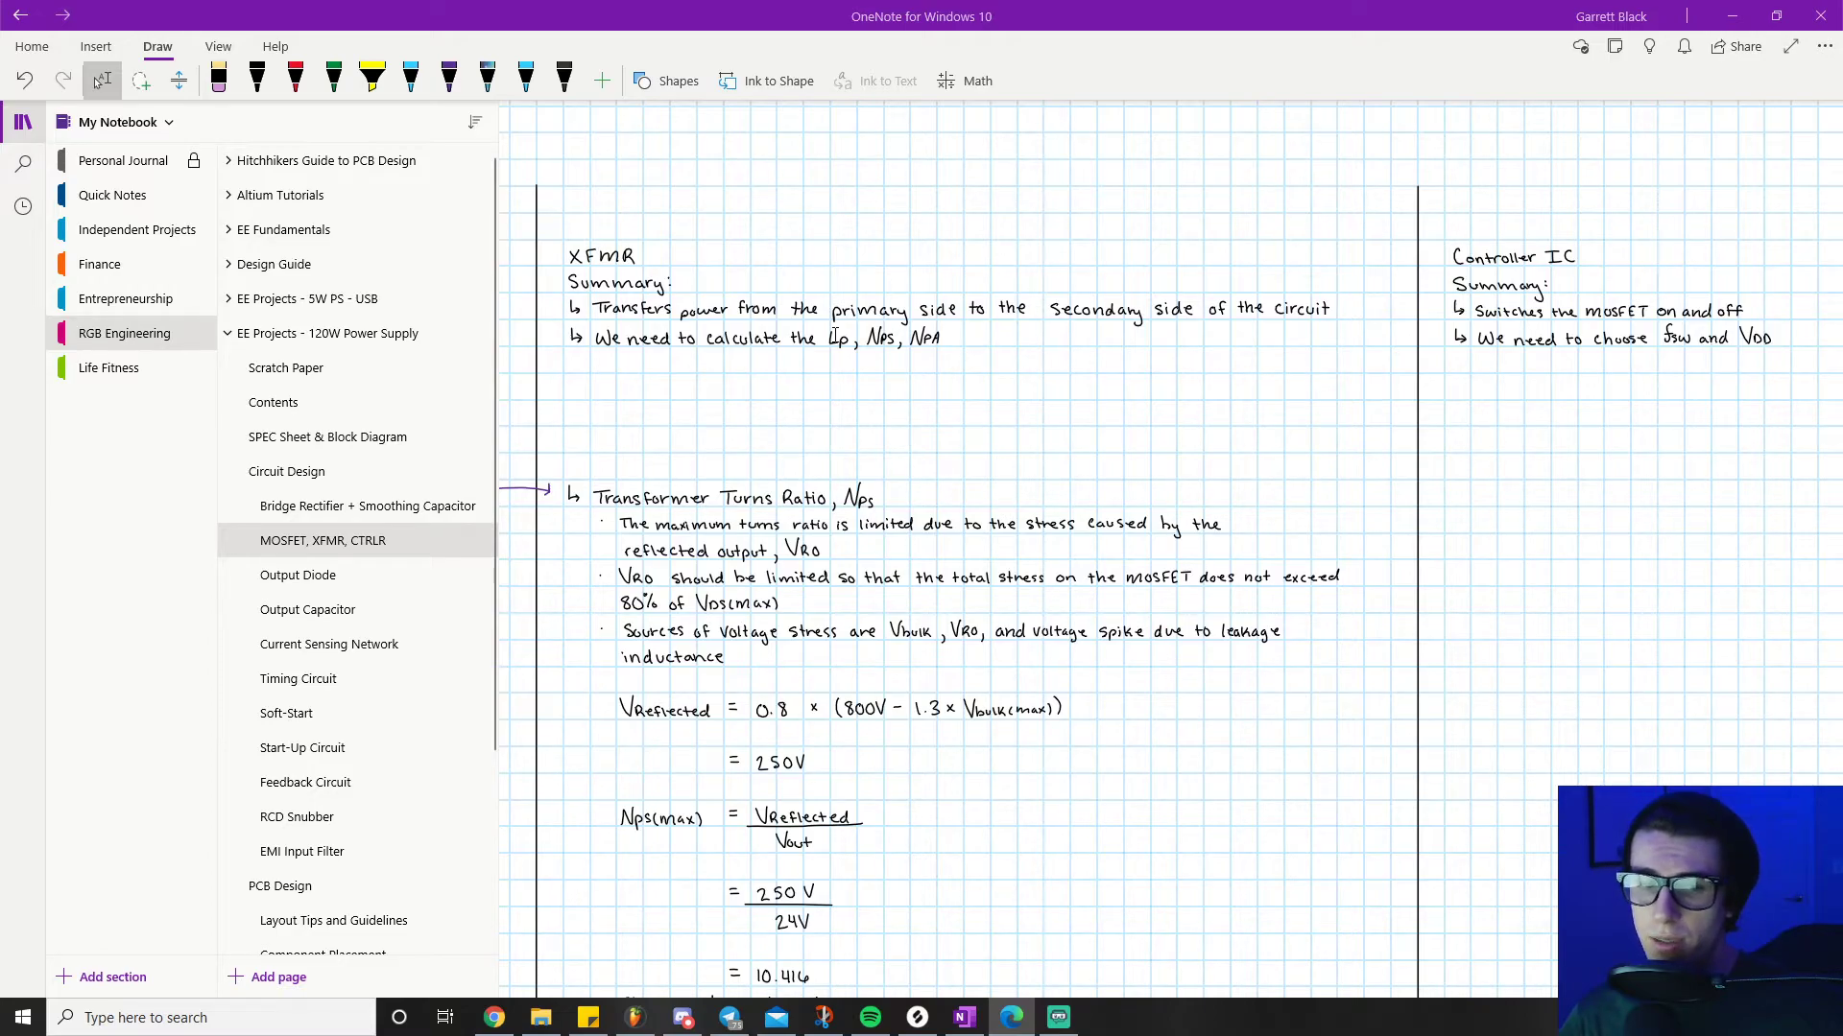
scroll(835, 336, down, 12)
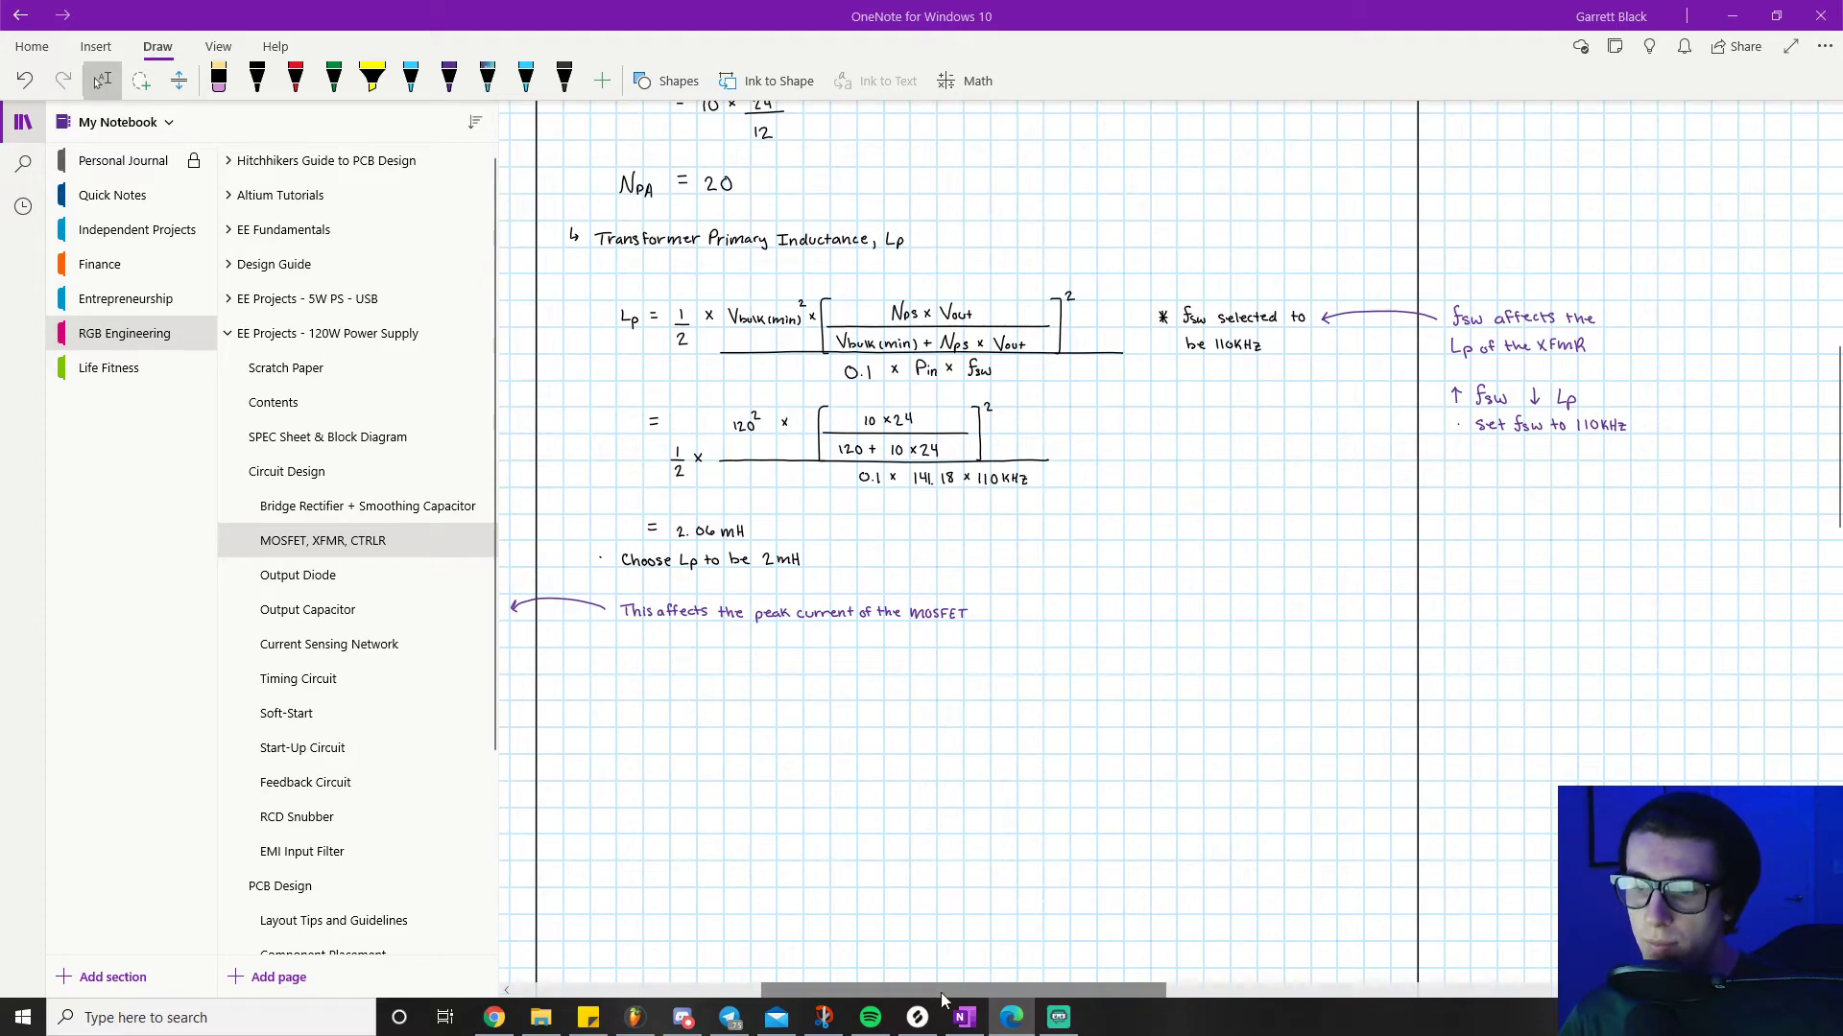
Step: Return to the top-left of the page to show the MOSFET summary and Vds(max) 800V note
drag(946, 992, 685, 976)
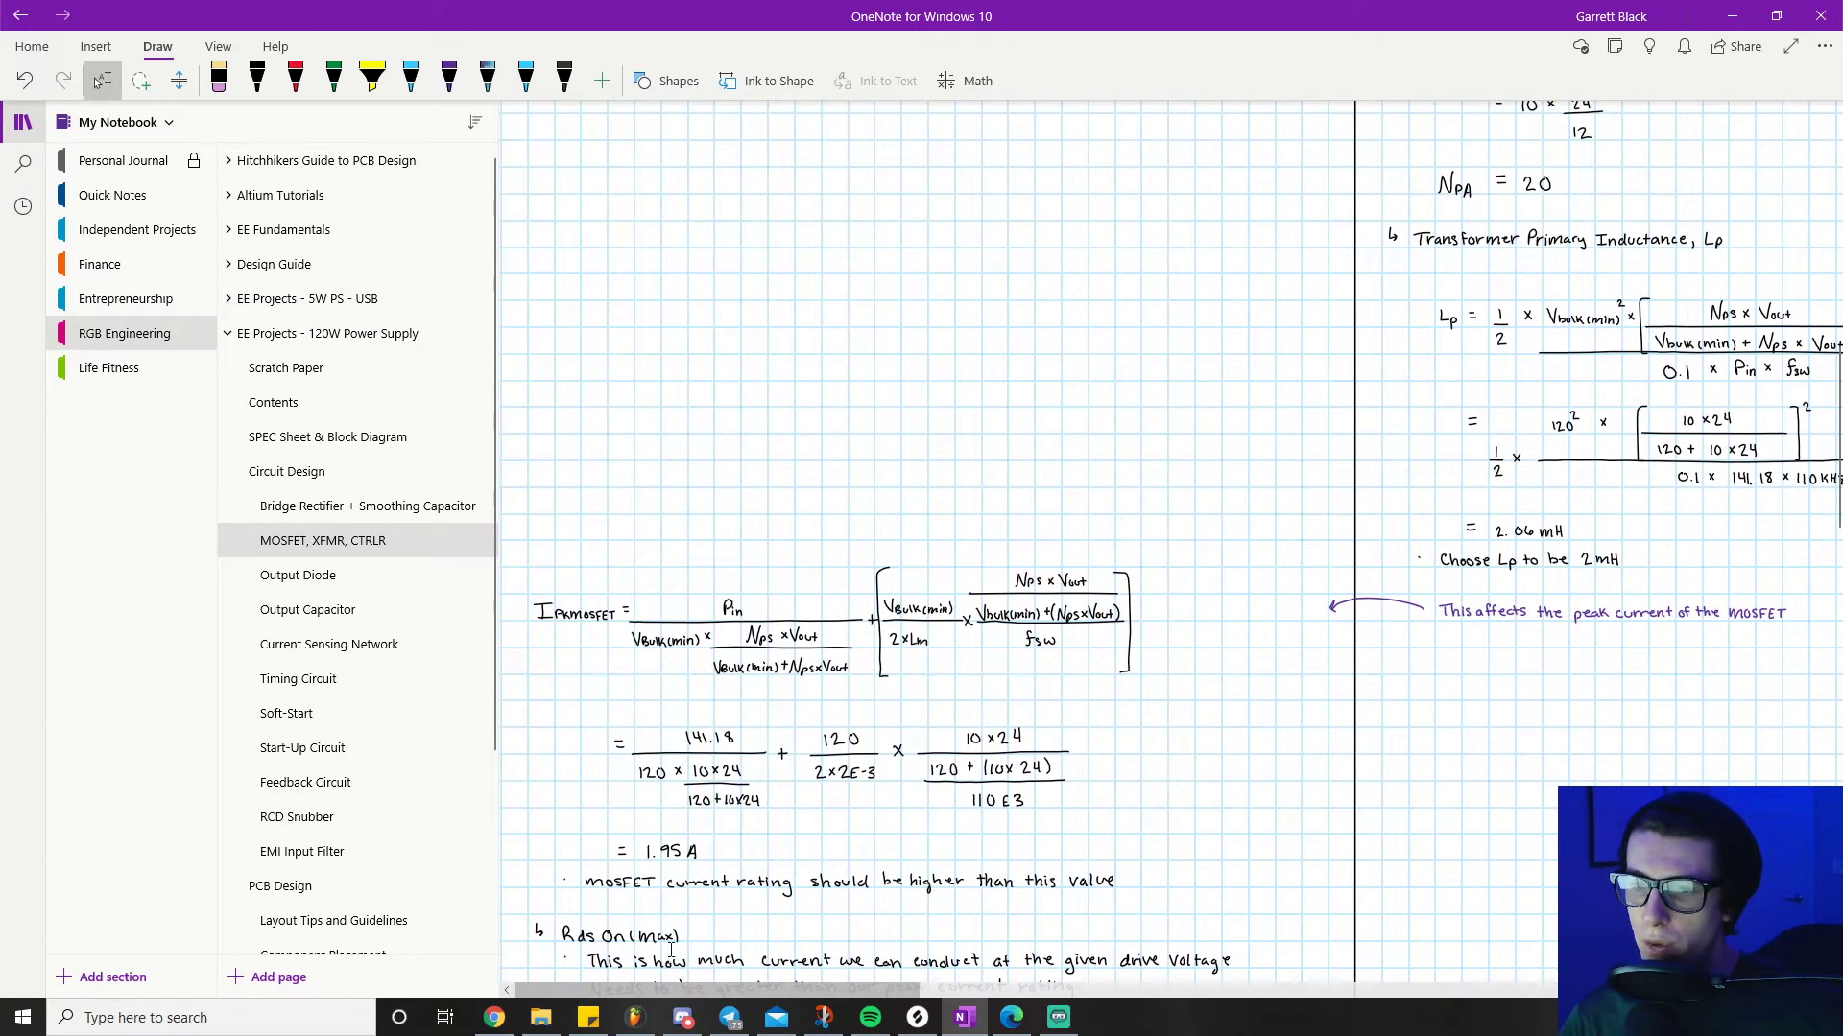
scroll(646, 629, up, 5)
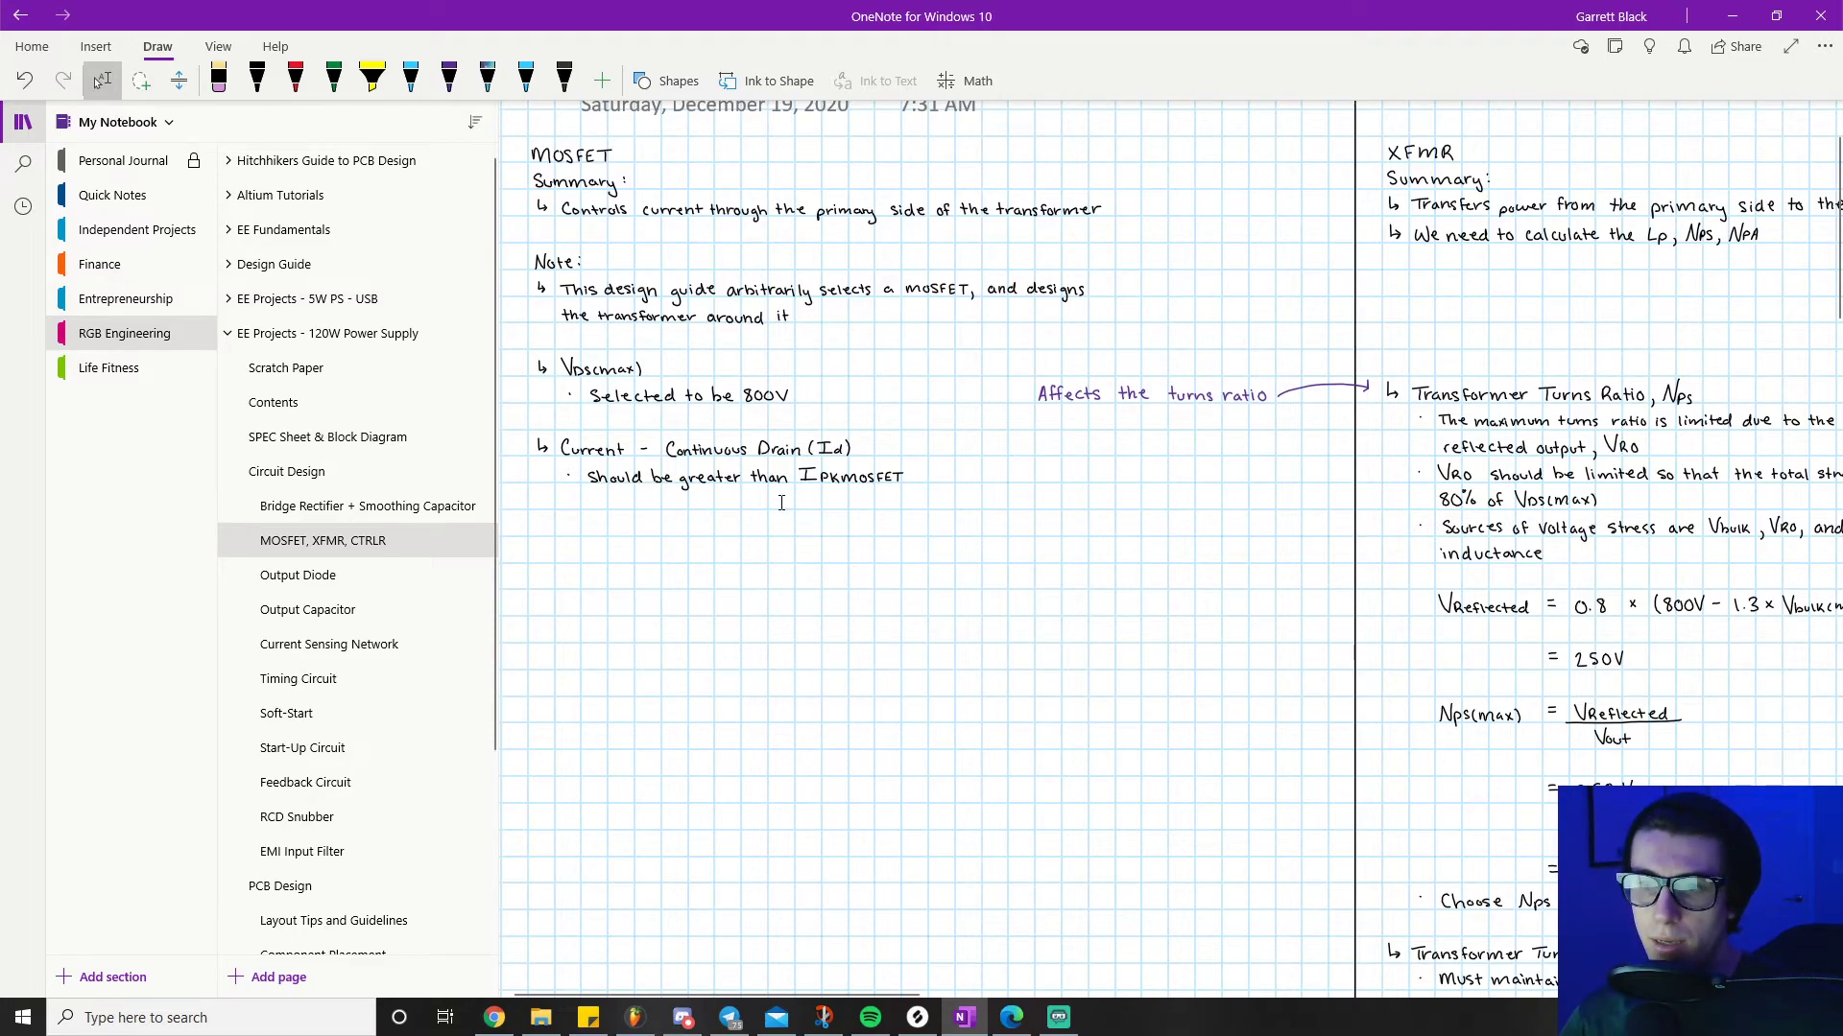
Step: Scroll down to the IPK MOSFET result of 1.95 A and the Rds On(max) notes
scroll(718, 498, down, 10)
scroll(718, 498, down, 1)
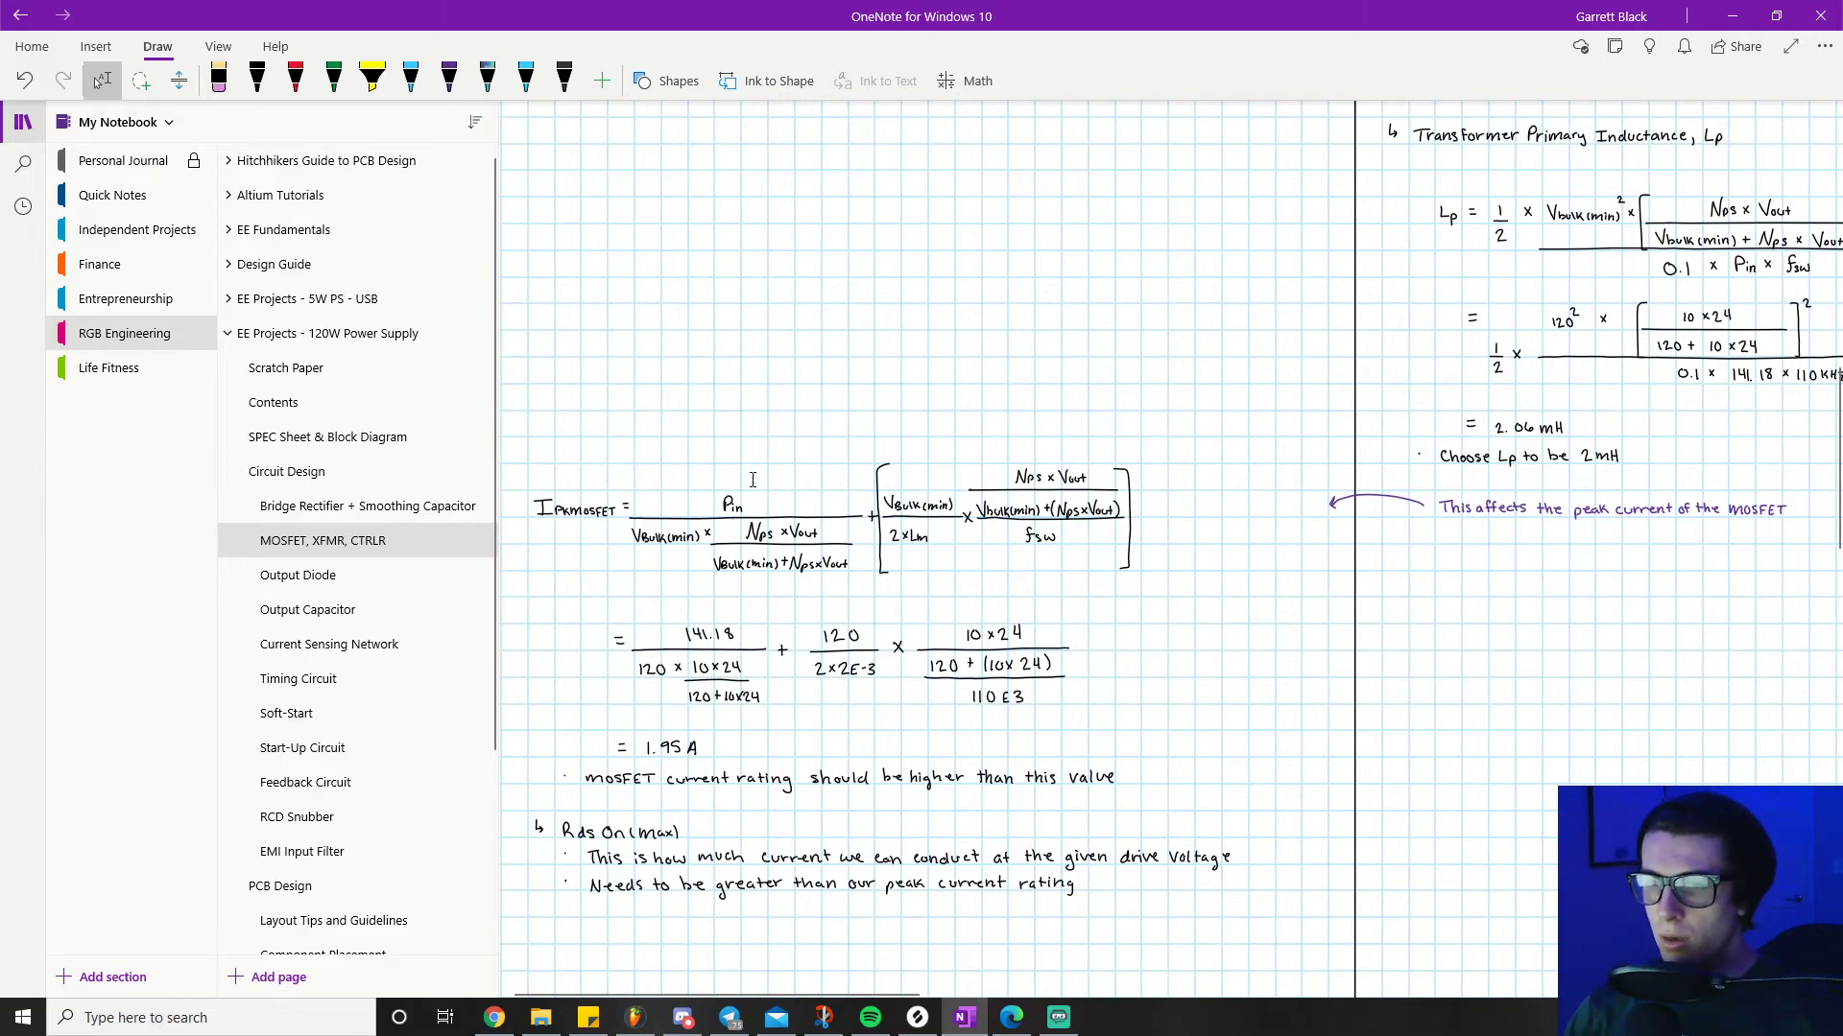
ctrl+scroll(759, 446, up, 1)
ctrl+scroll(779, 463, up, 2)
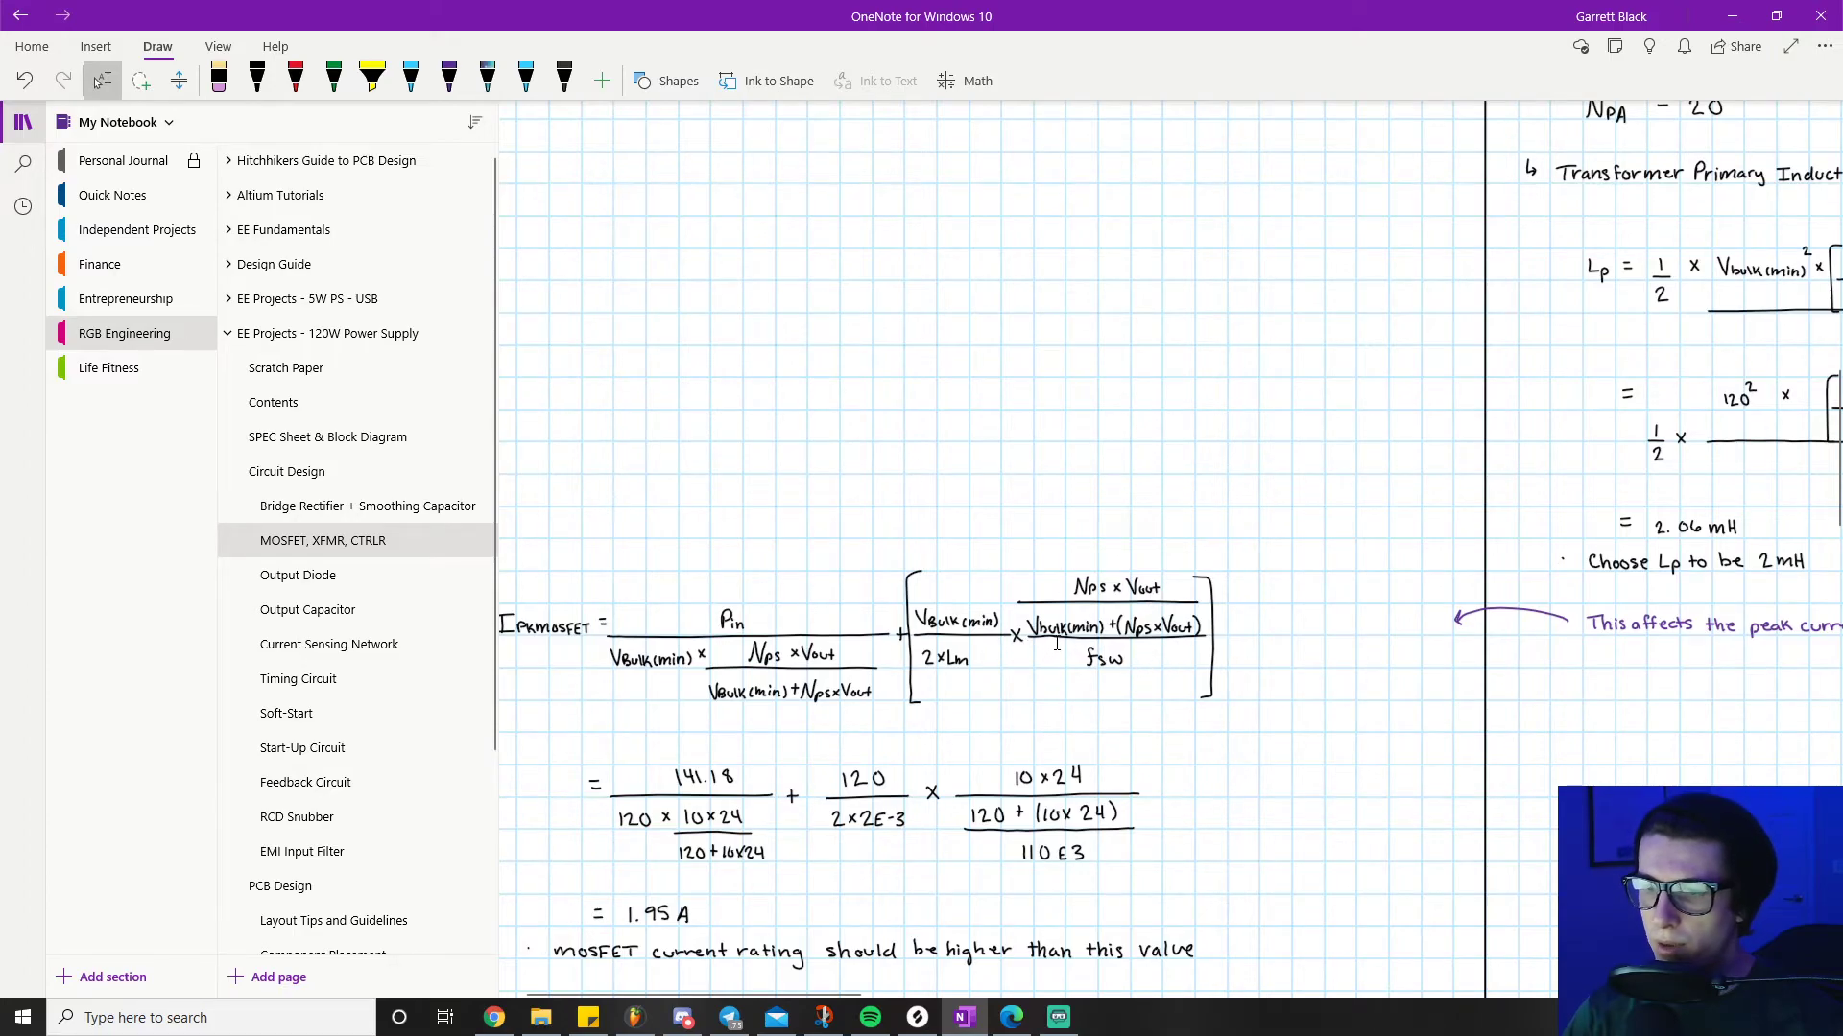
ctrl+scroll(932, 692, up, 3)
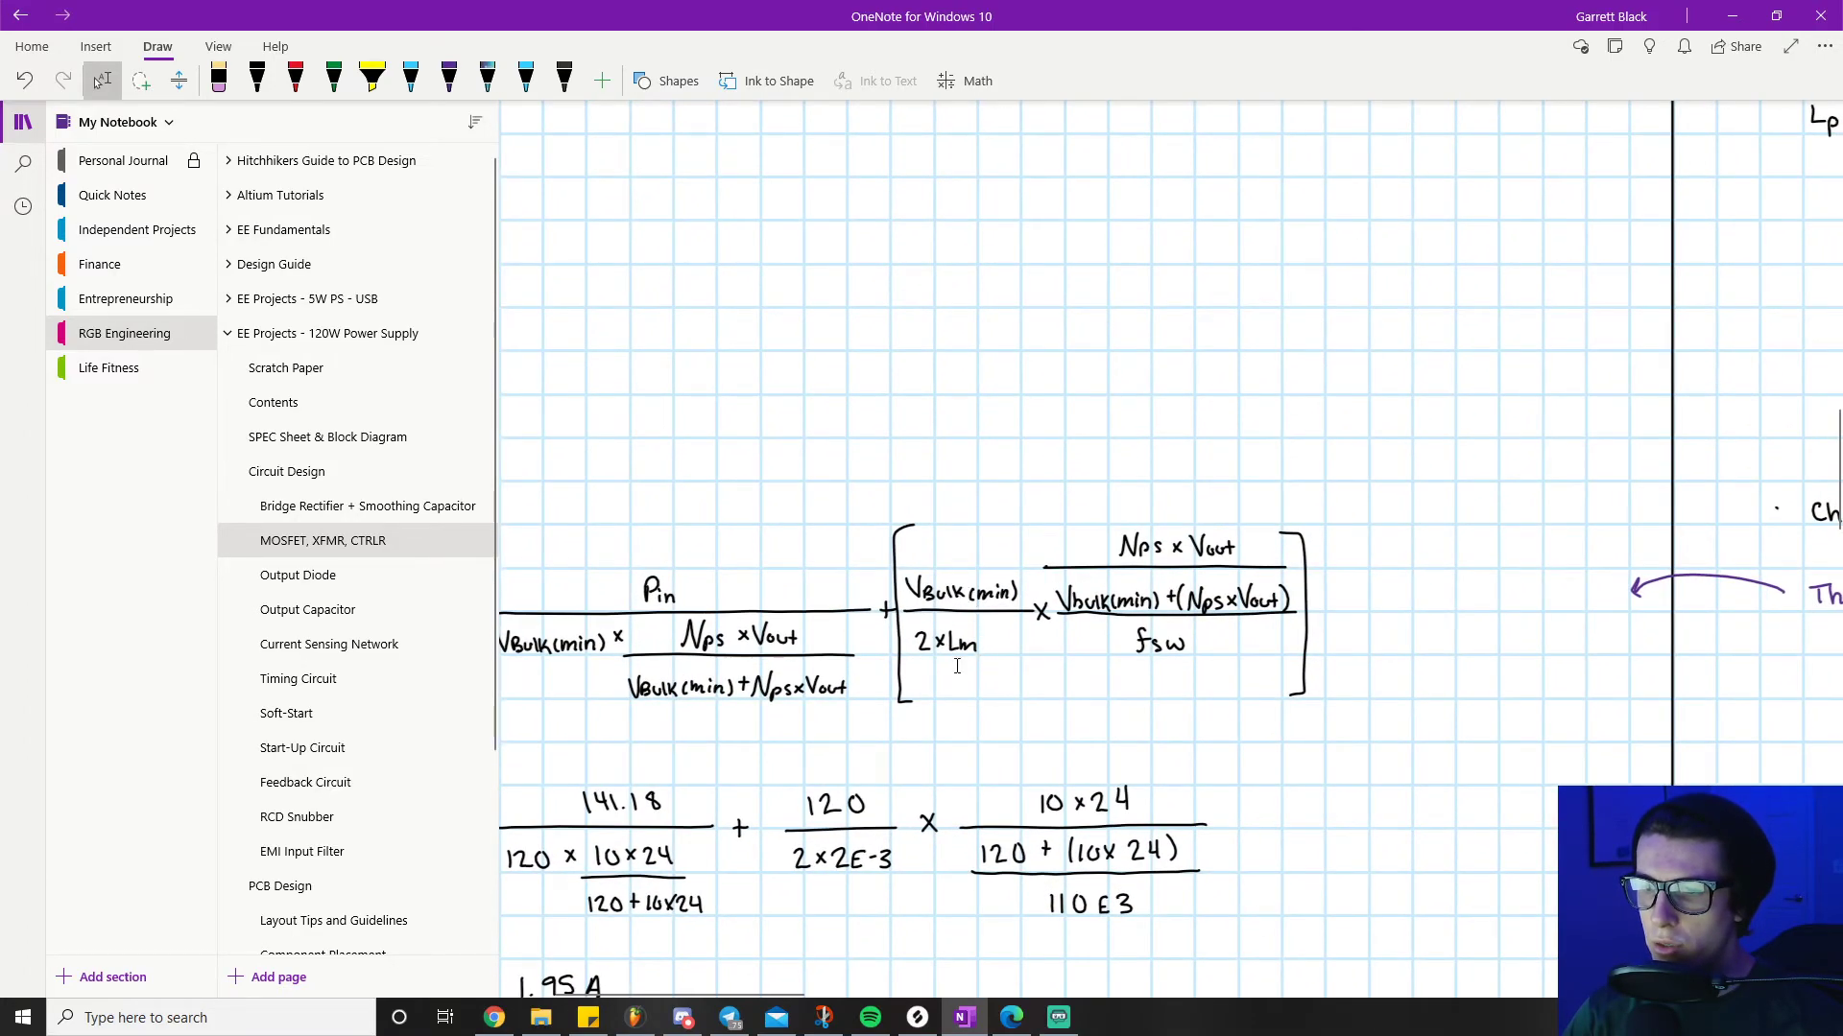
ctrl+scroll(962, 640, down, 3)
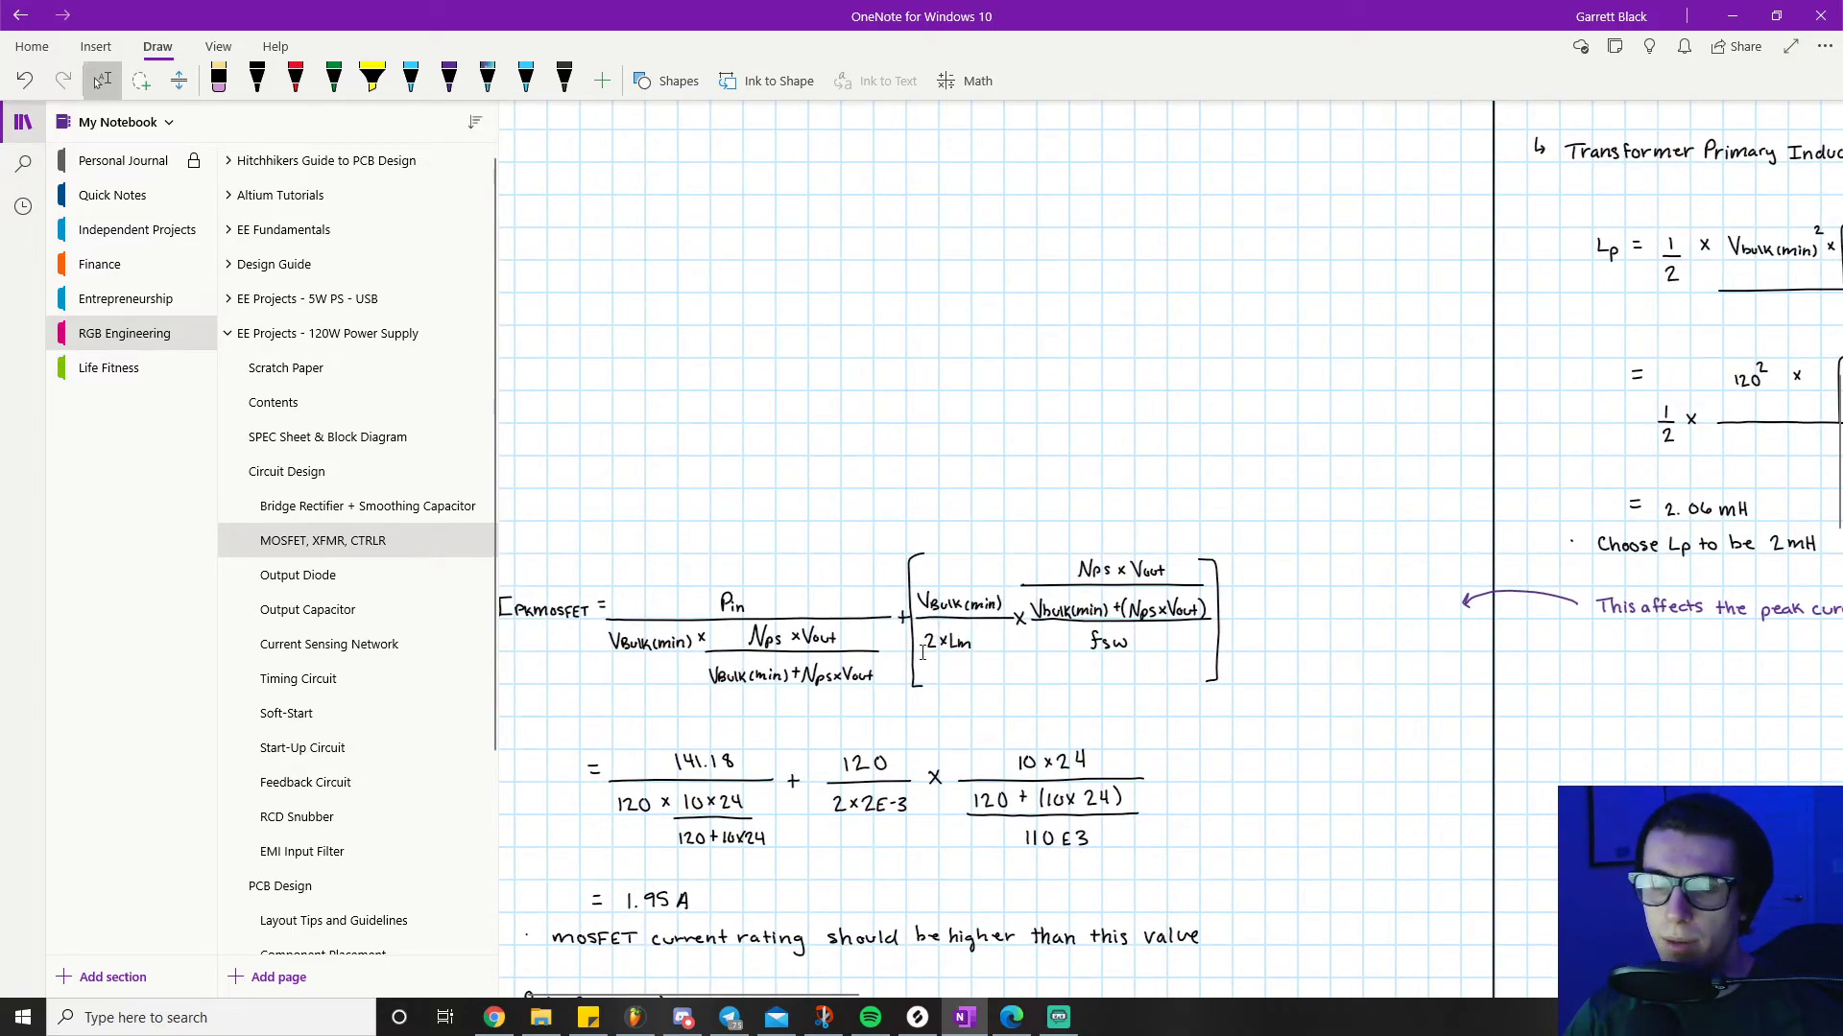
ctrl+scroll(943, 659, down, 2)
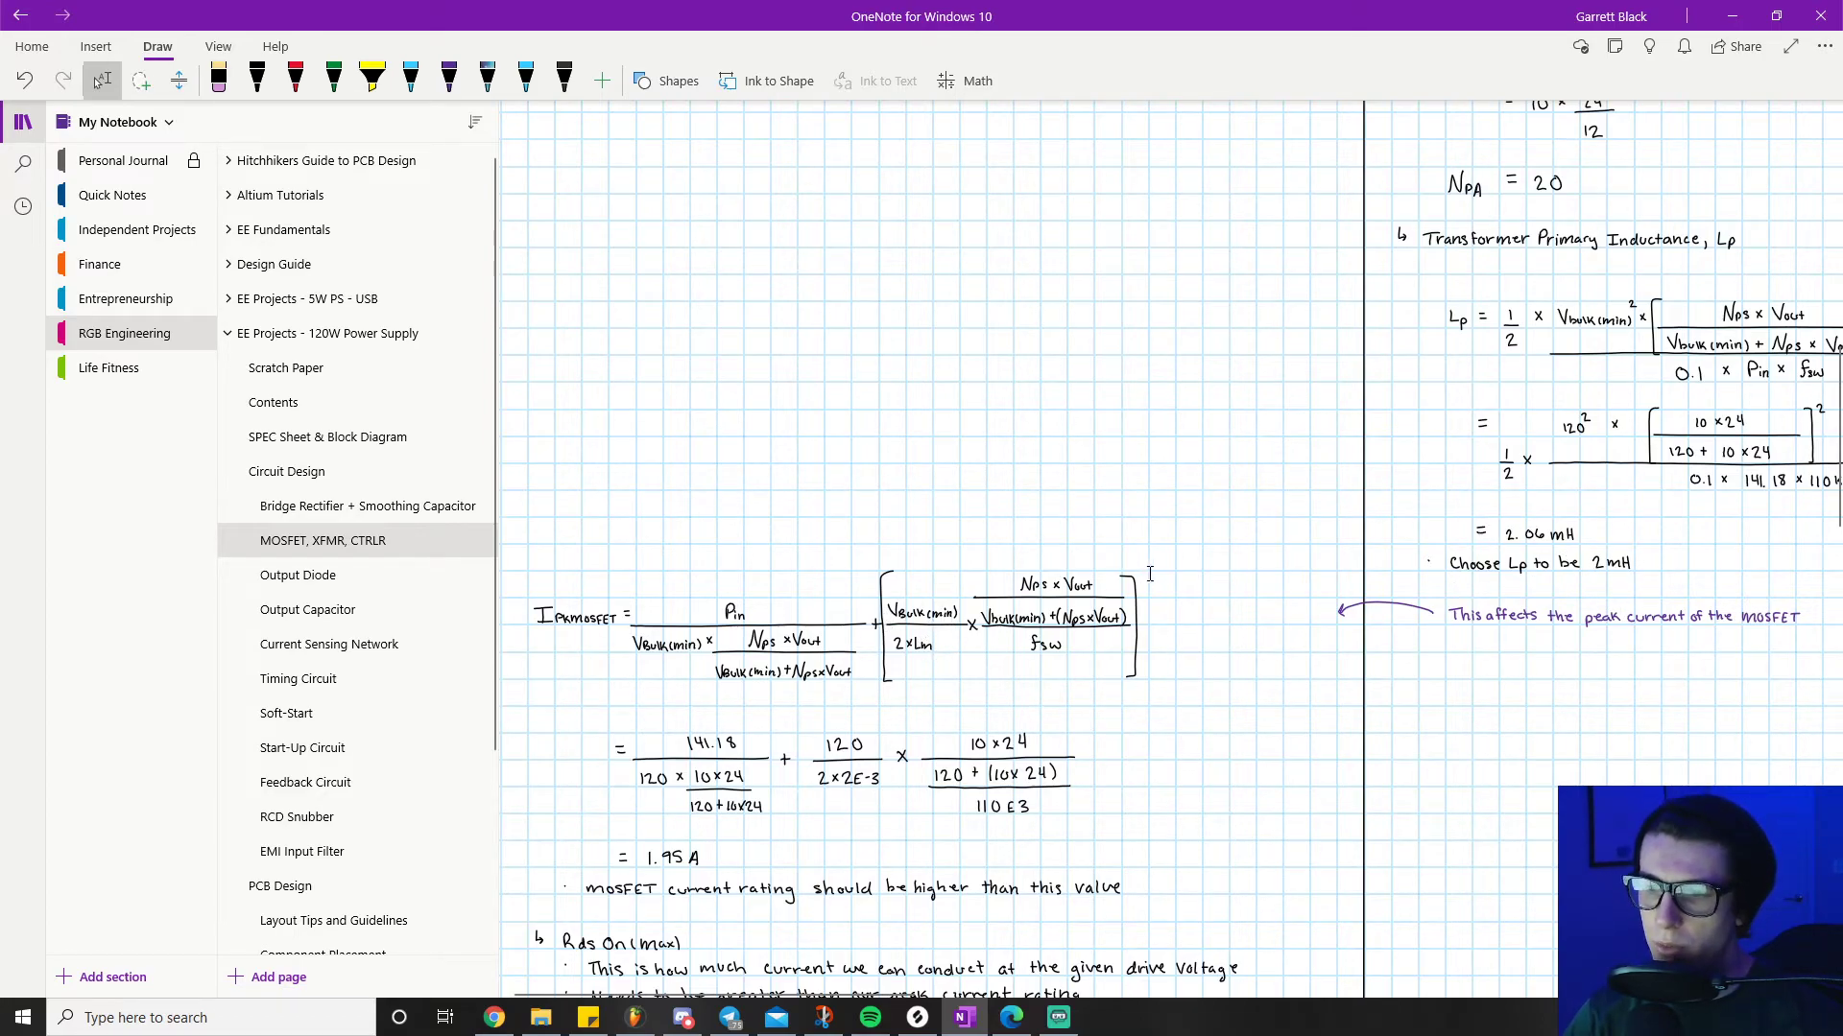
scroll(916, 662, down, 1)
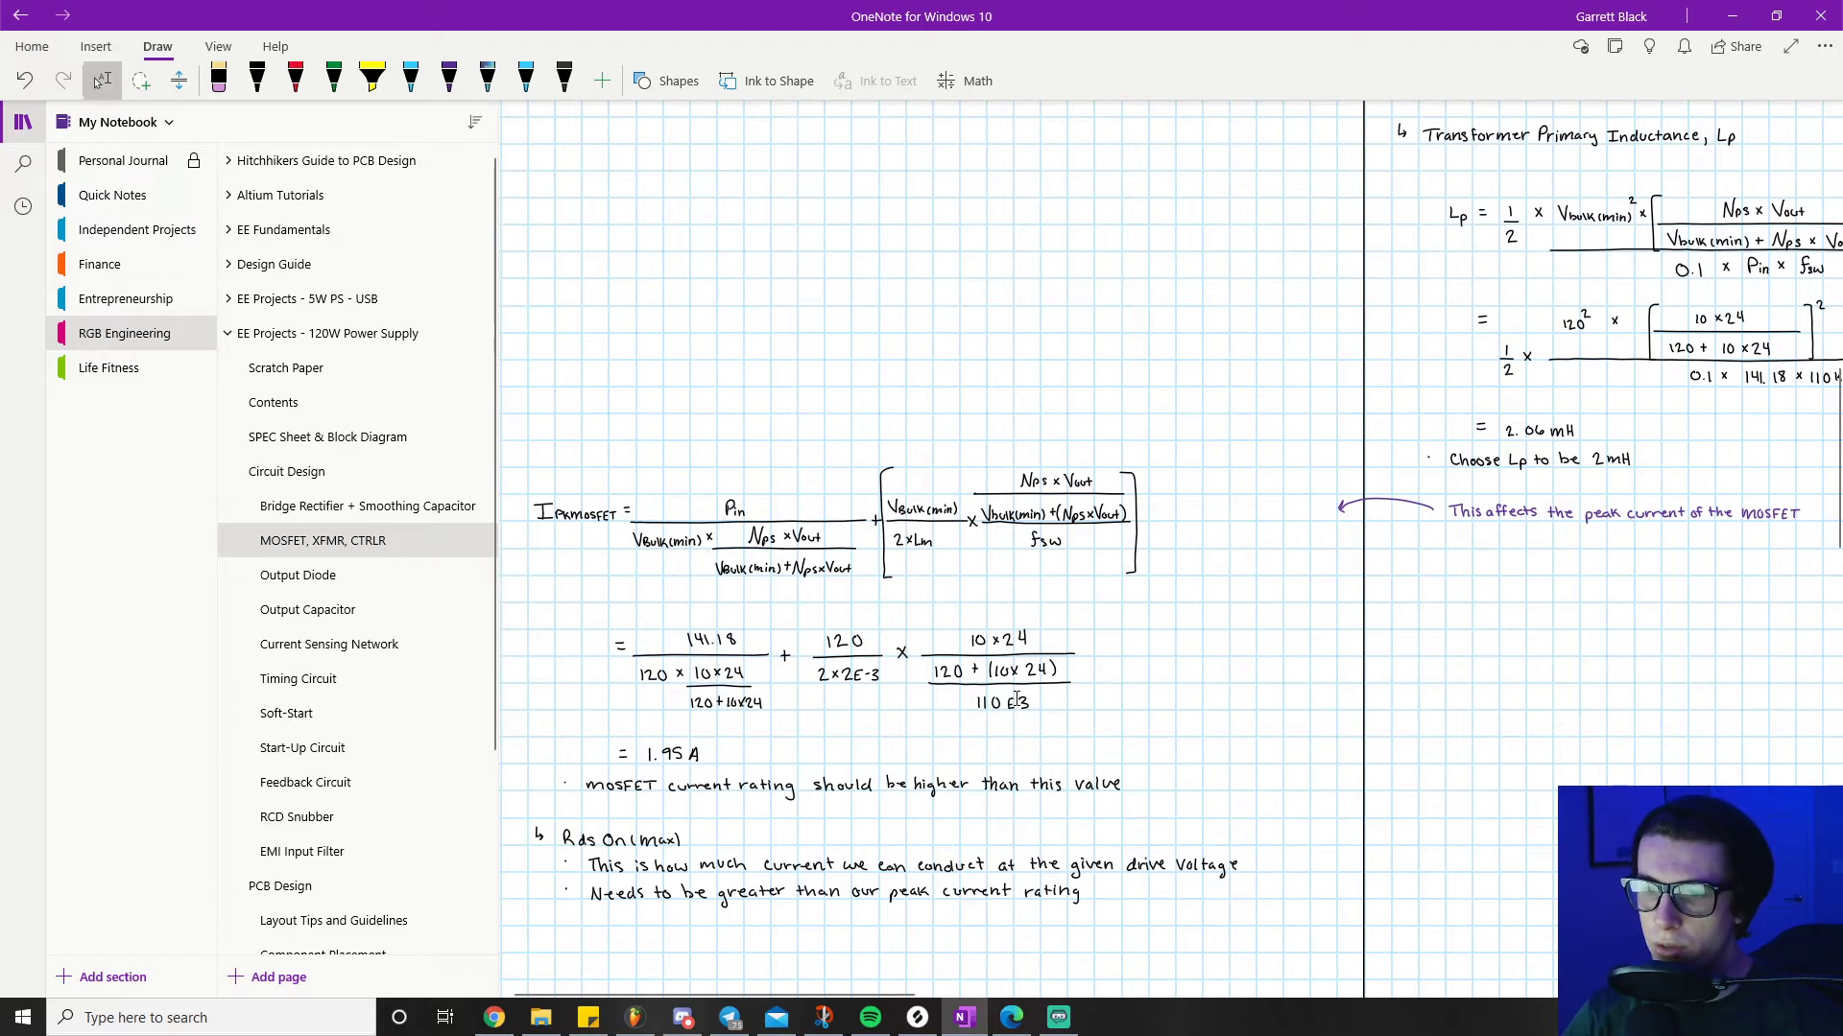
scroll(937, 669, down, 1)
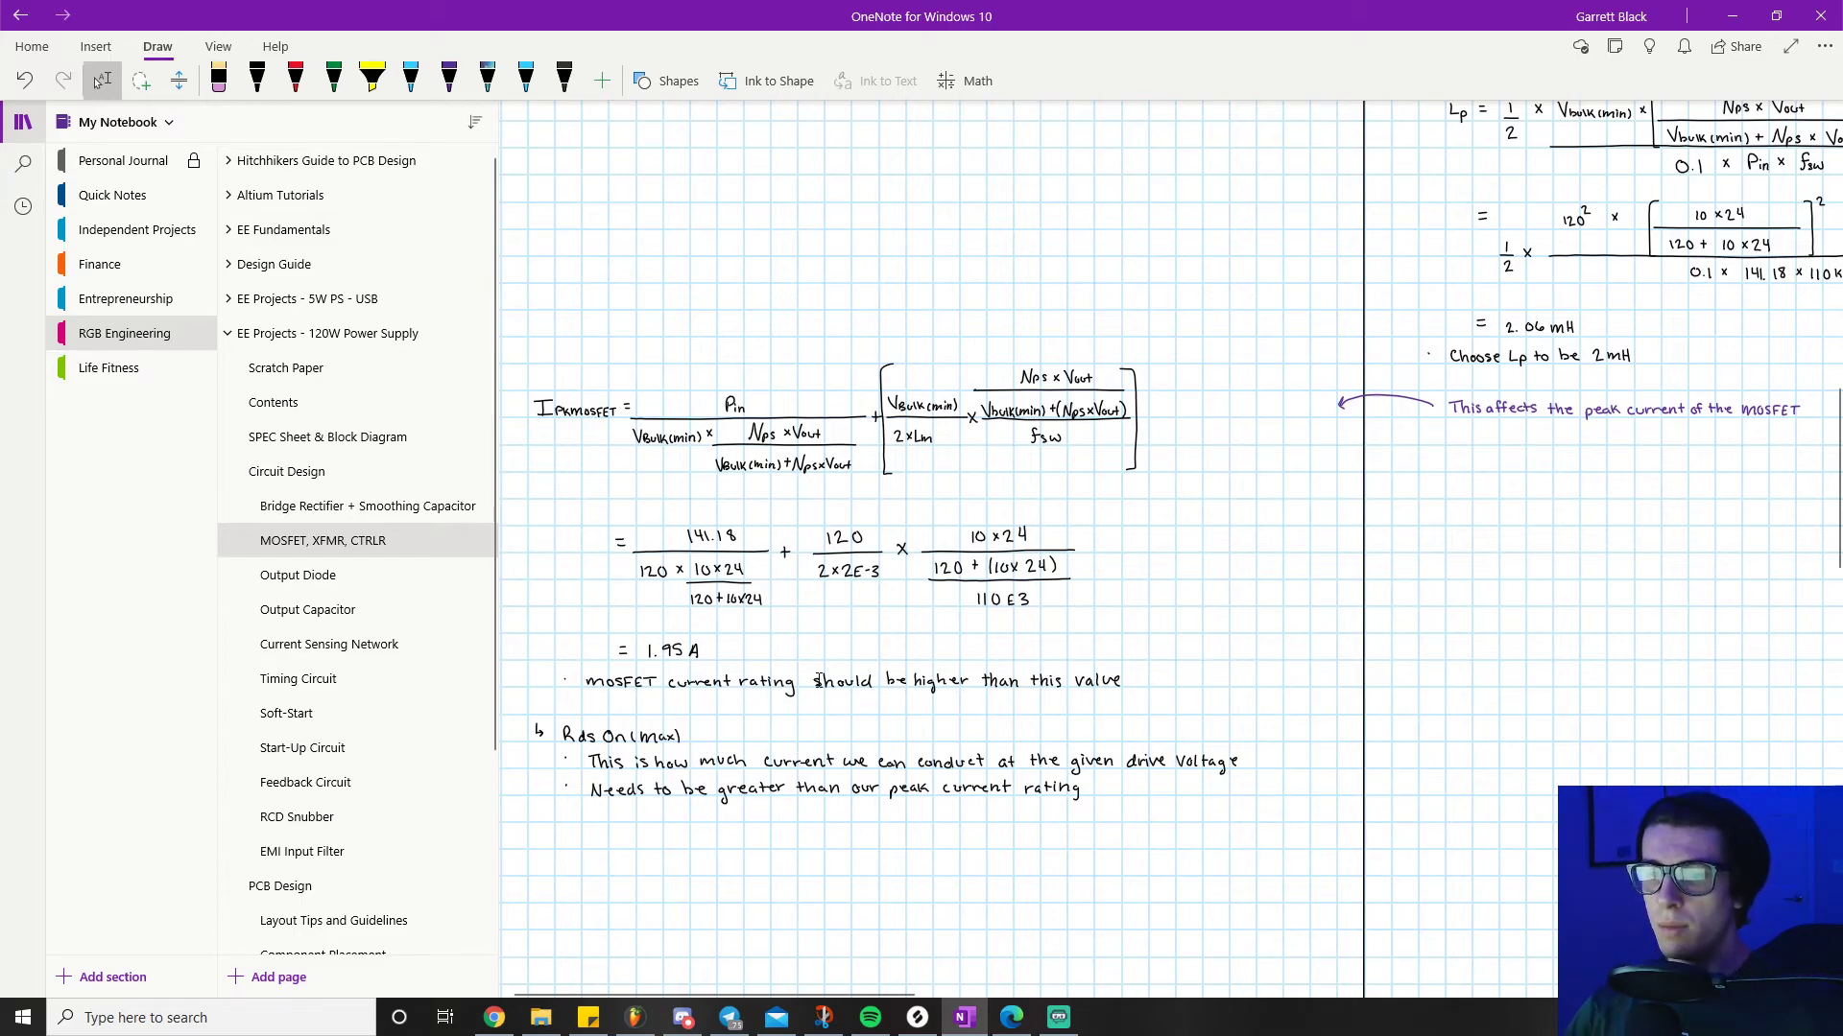
scroll(818, 681, down, 2)
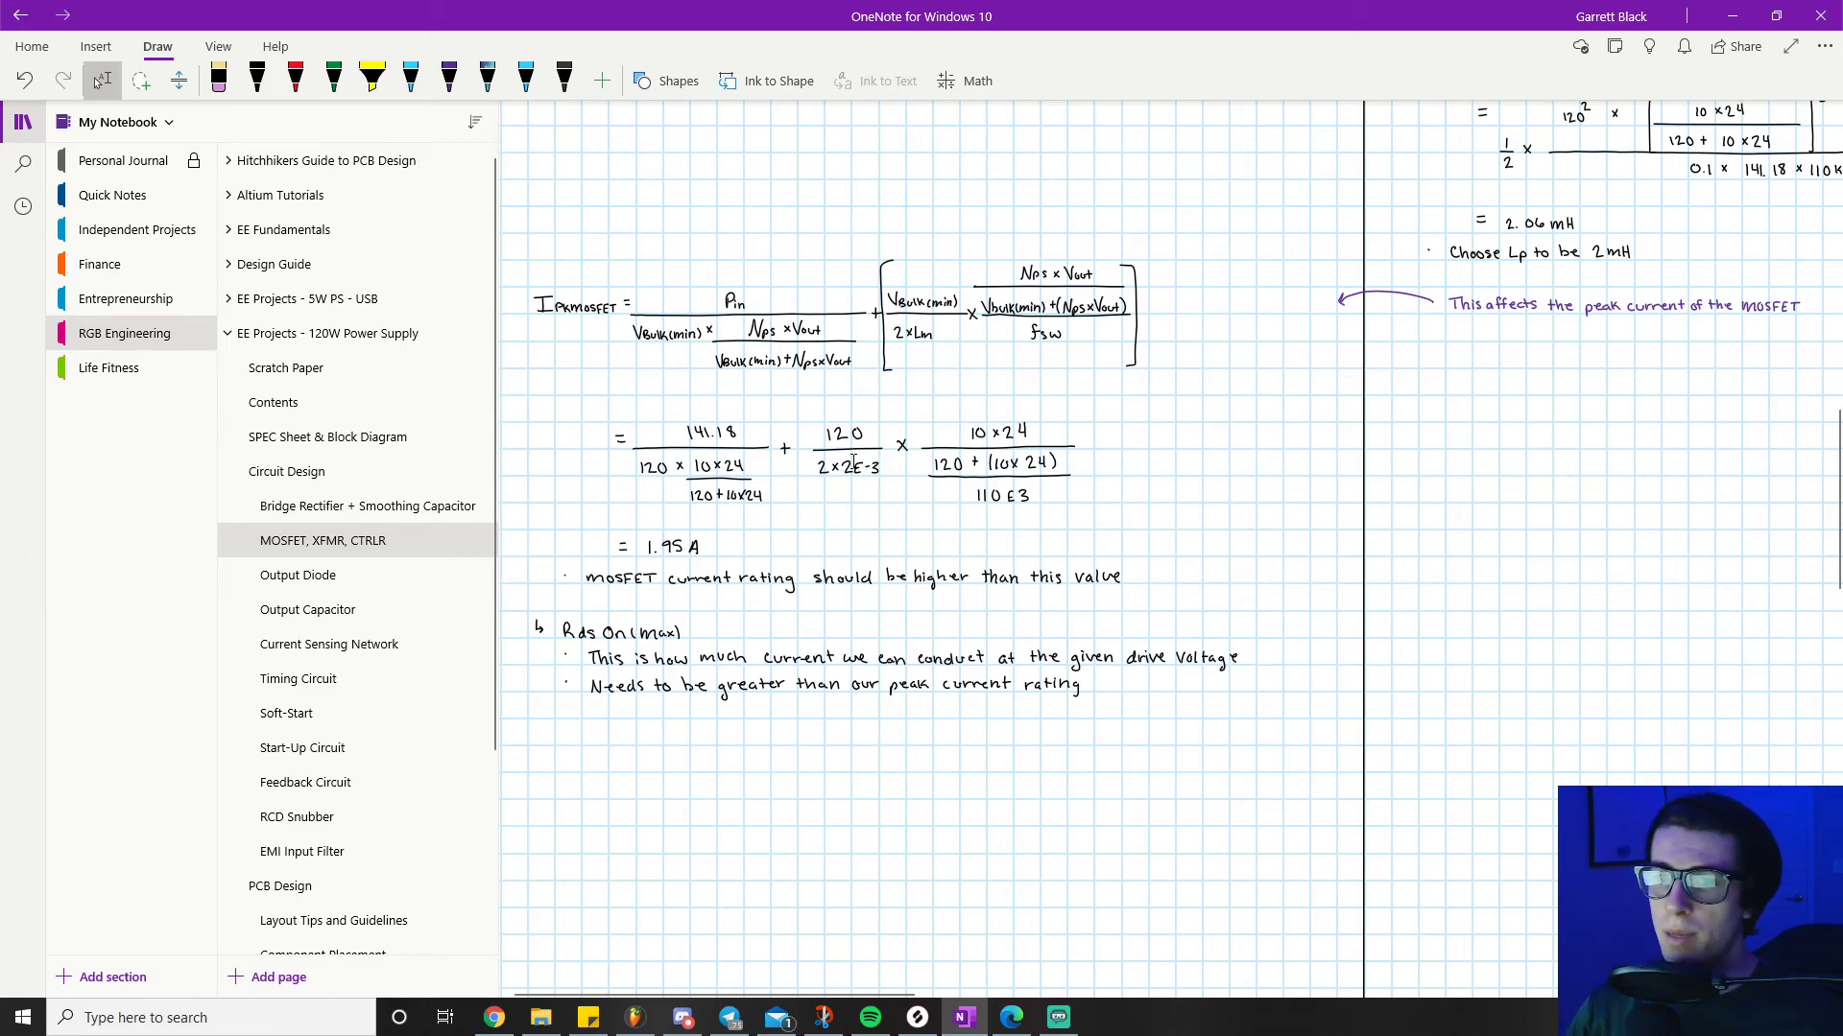
Step: Zoom out to show the MOSFET, XFMR and Controller IC columns from the title
ctrl+scroll(853, 461, down, 3)
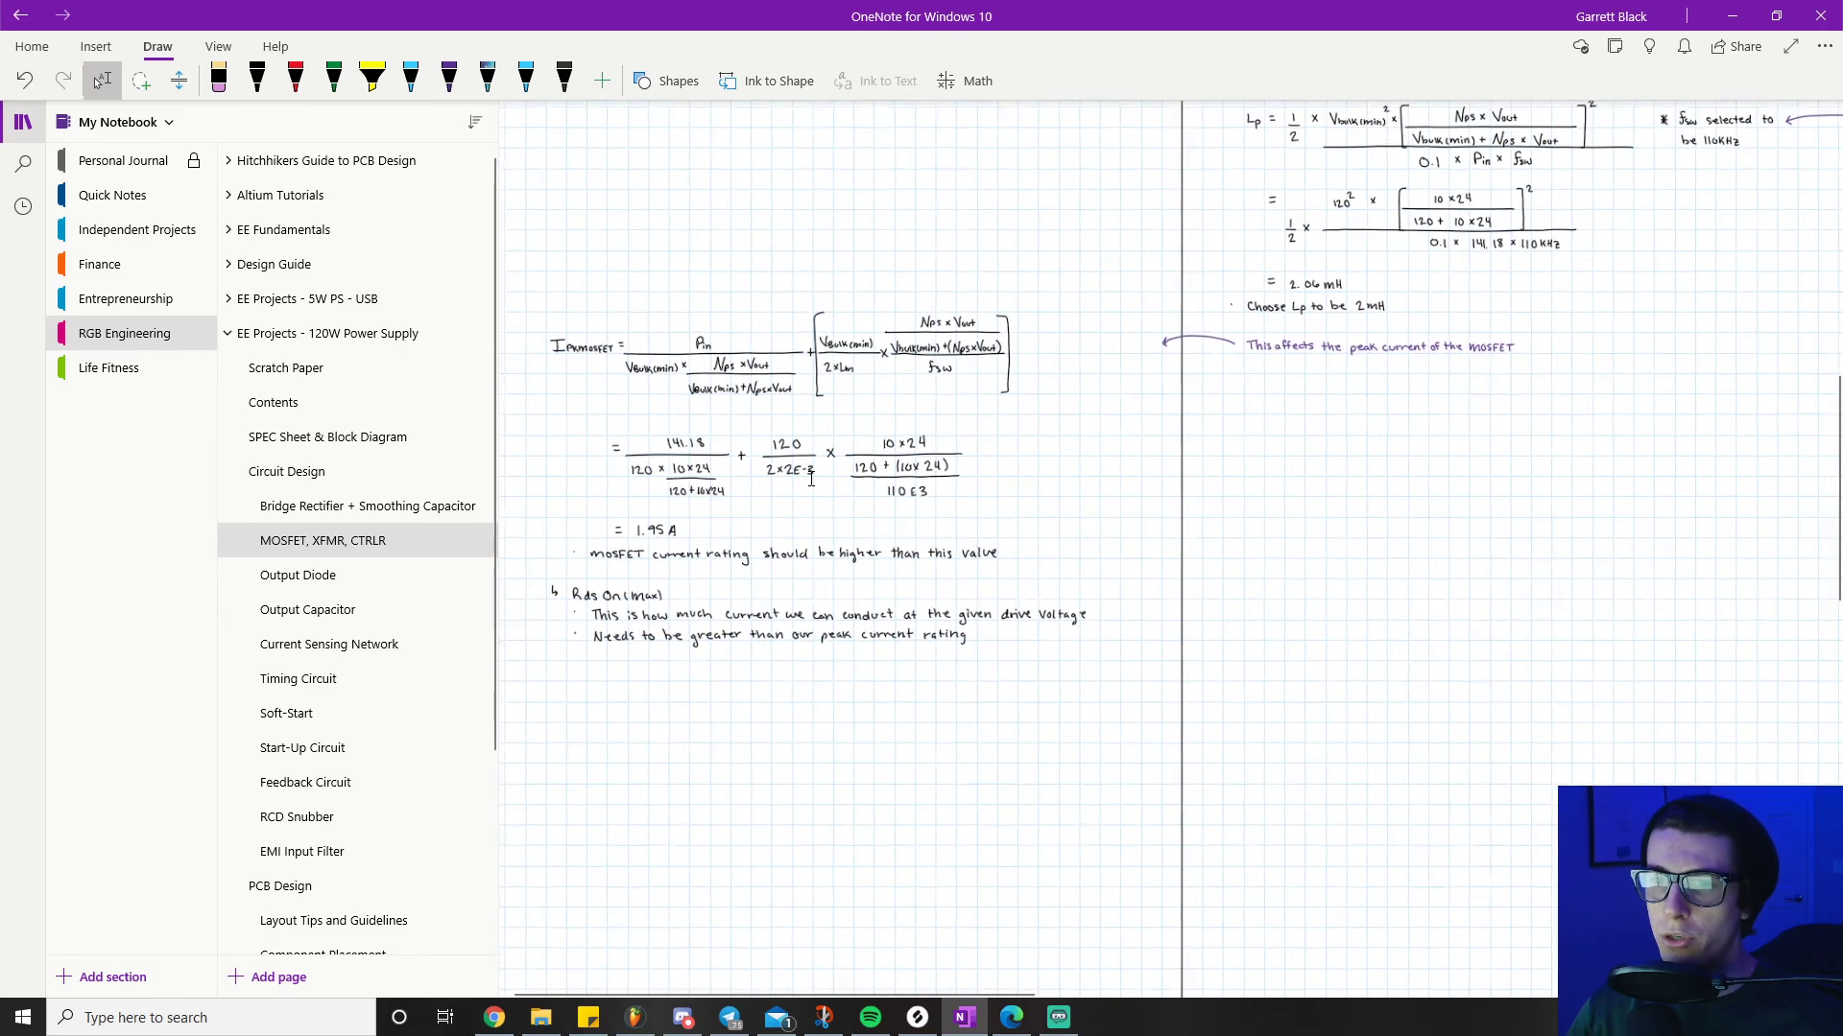
ctrl+scroll(811, 479, down, 1)
scroll(811, 479, up, 10)
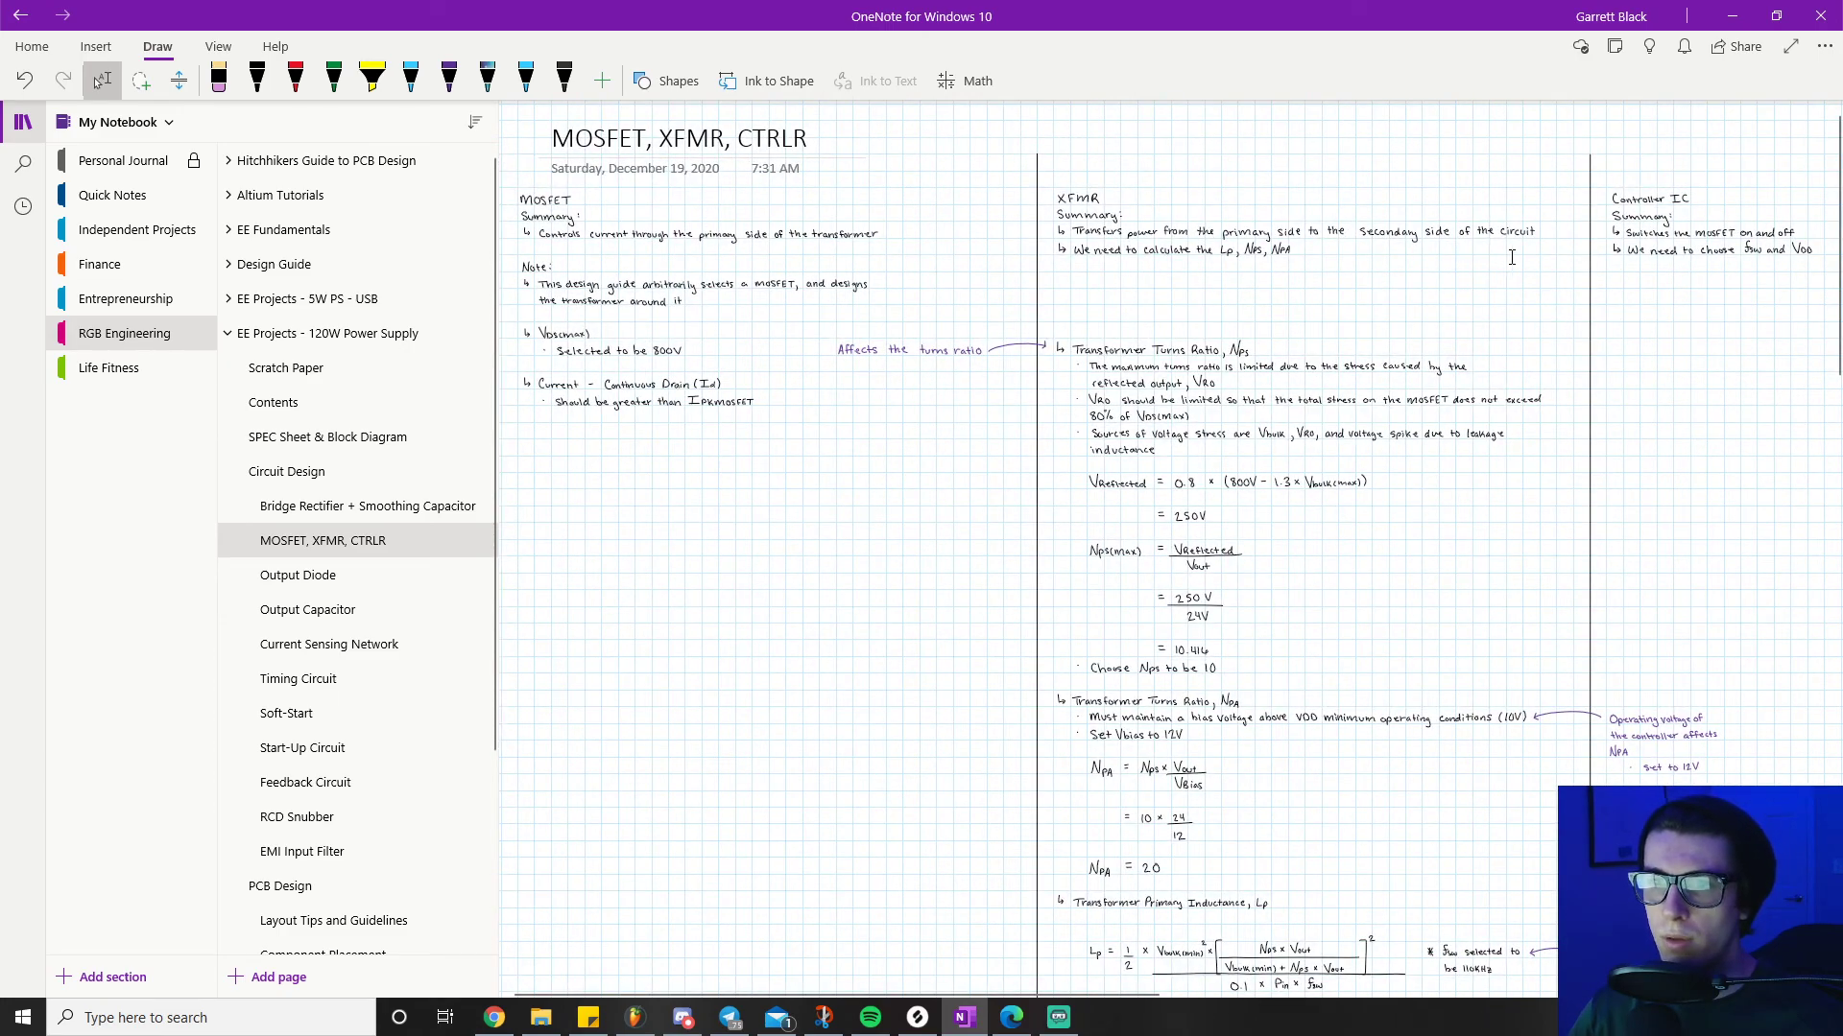
scroll(1627, 589, down, 3)
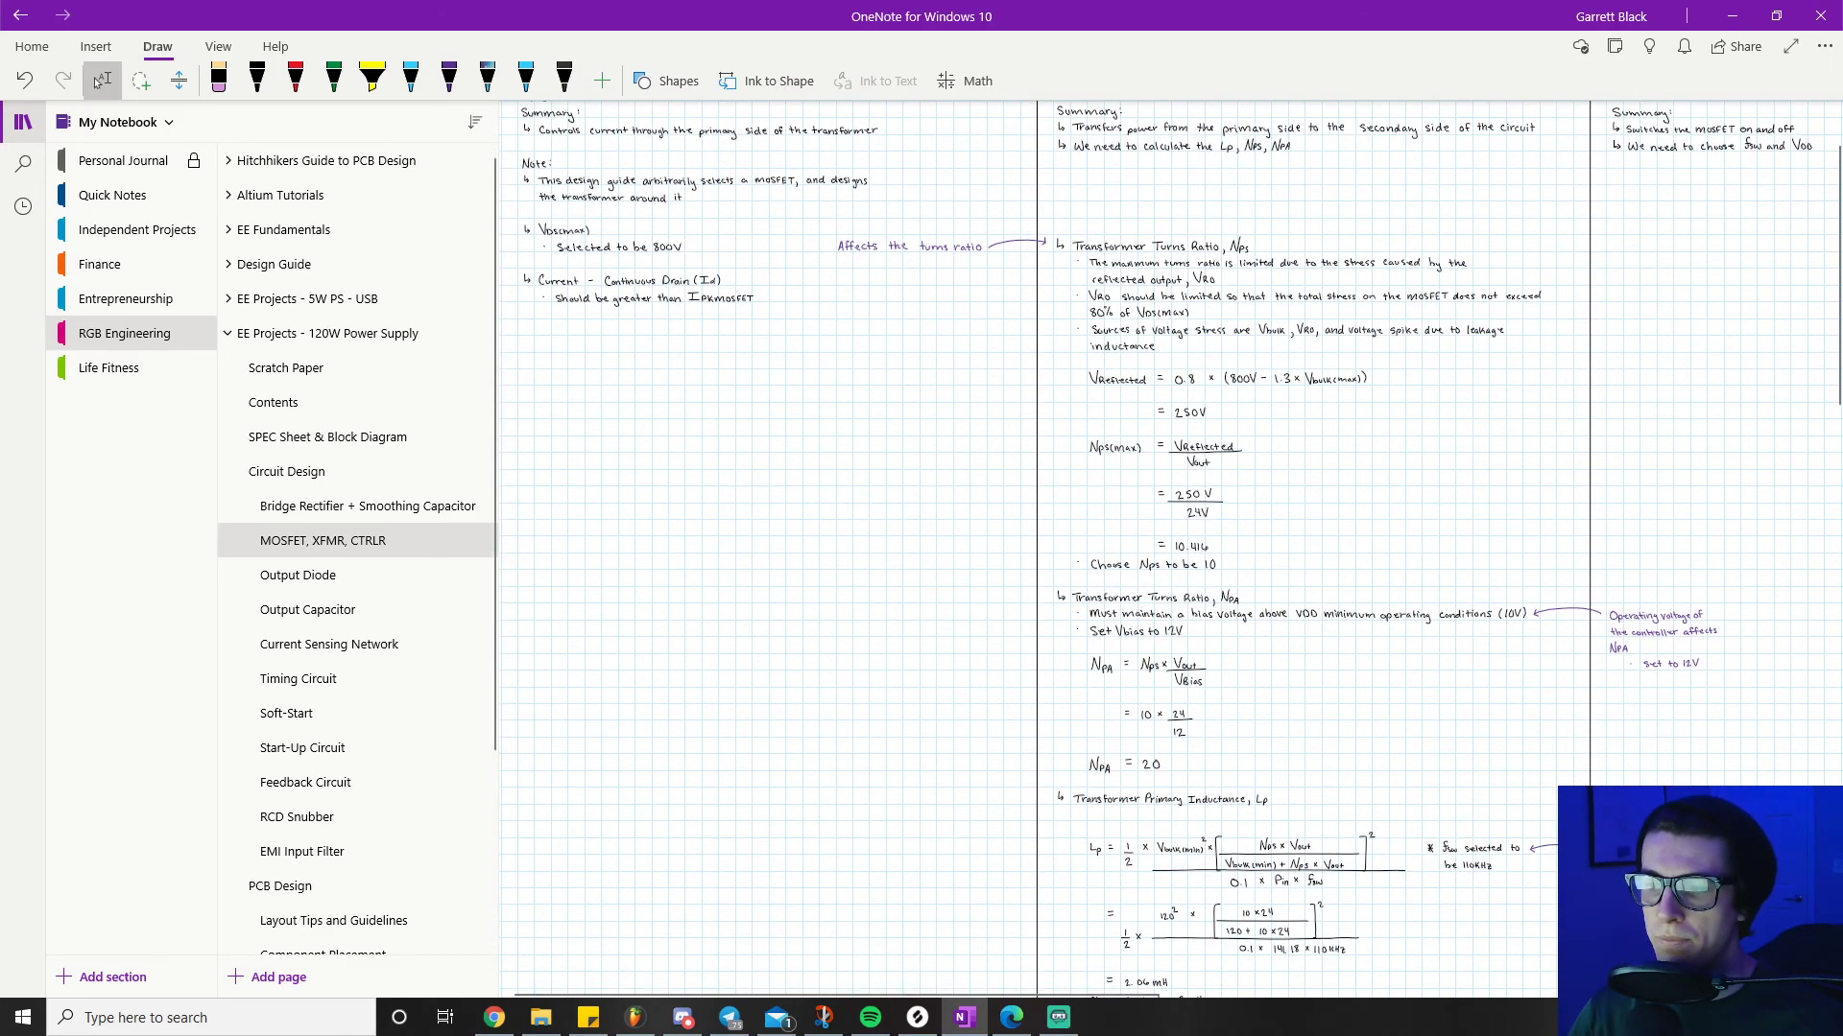
scroll(1653, 572, up, 3)
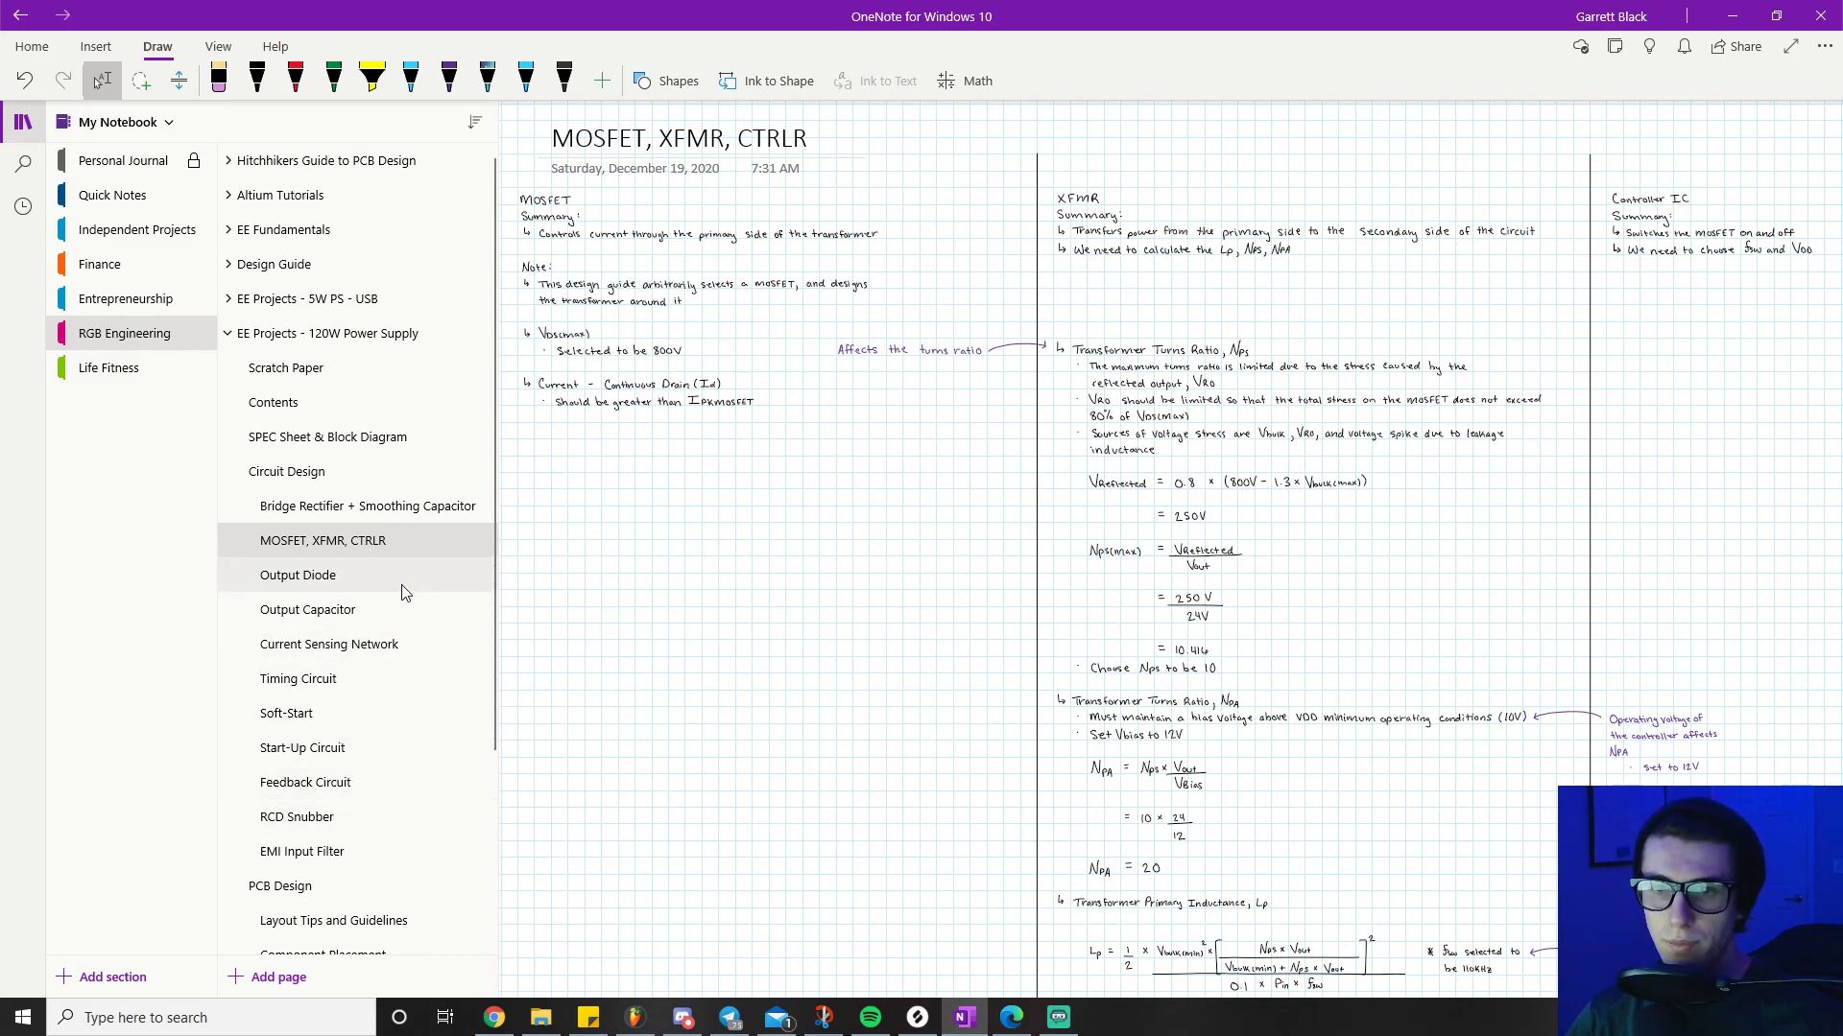
Step: Scroll the navigation pane's page list down and back up
scroll(401, 585, down, 3)
scroll(401, 585, down, 1)
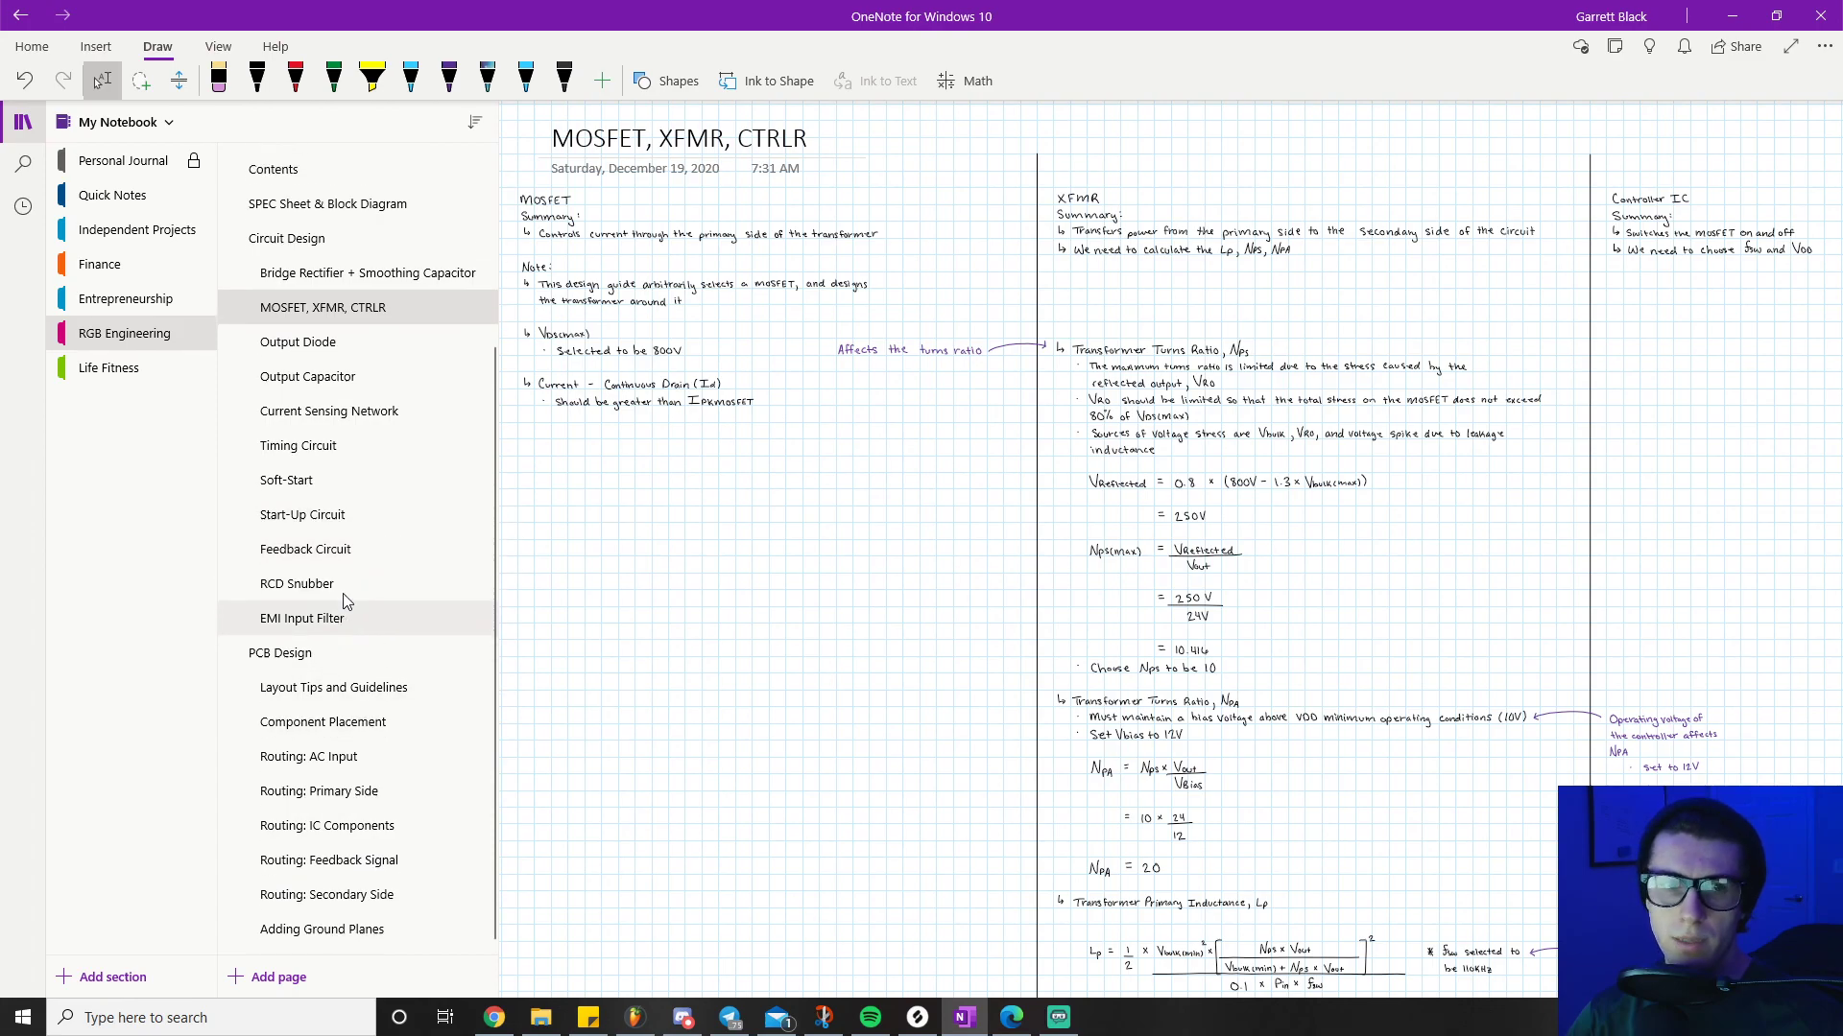
scroll(350, 614, up, 2)
scroll(350, 633, up, 1)
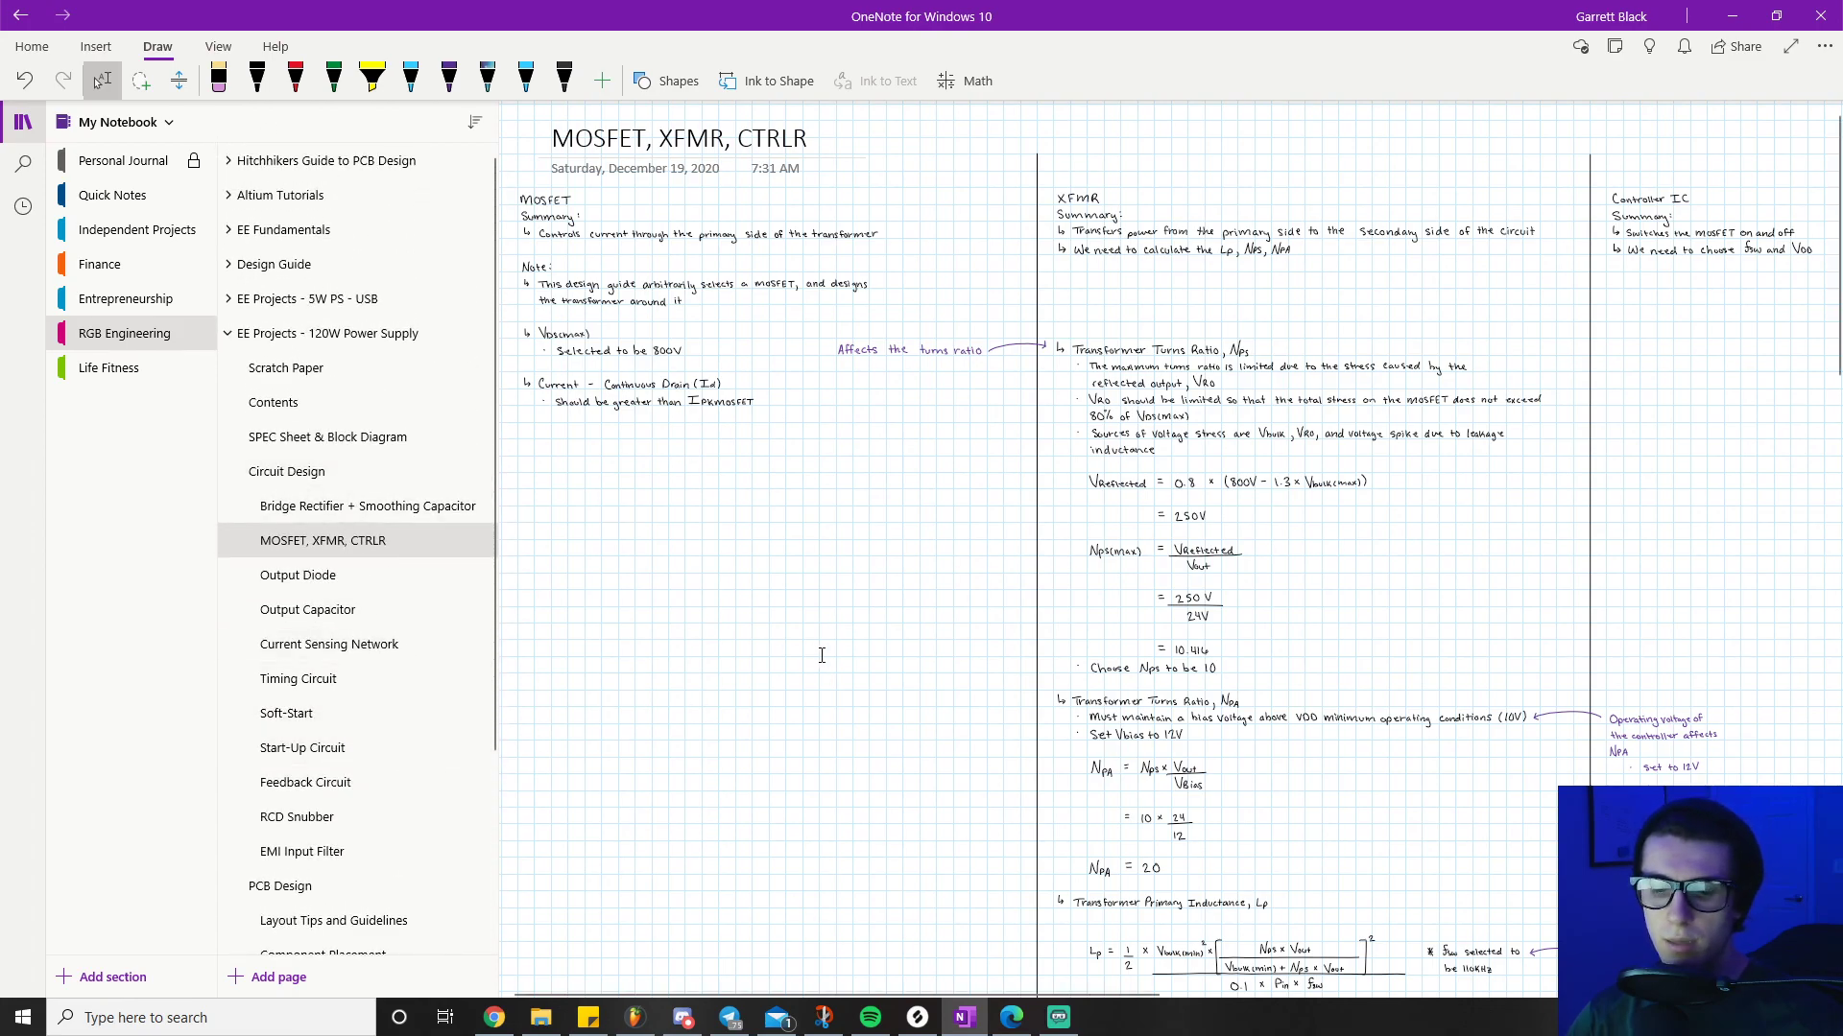